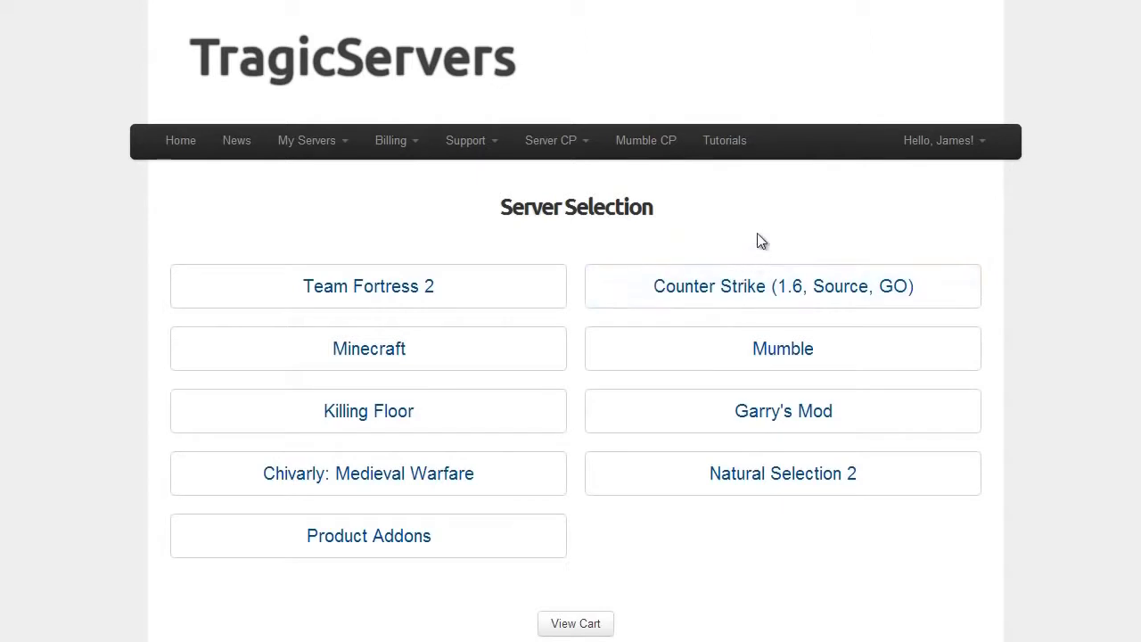
Step: View the Mumble plans, comparing 100 slots against the 15-slot $1.50 USD monthly price
click(802, 369)
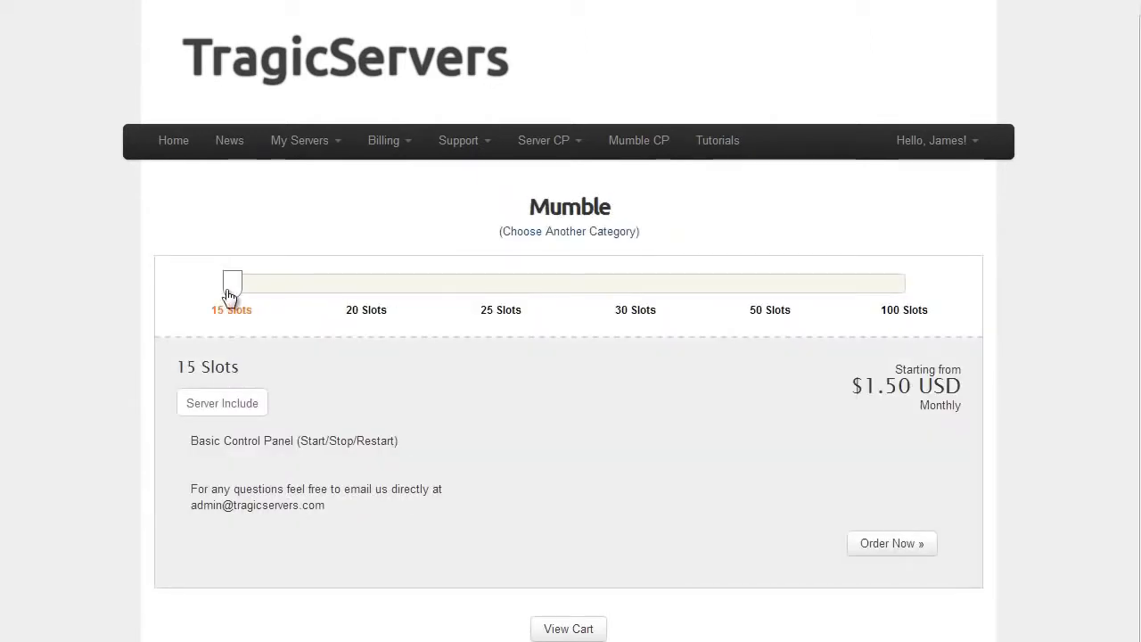
drag(231, 294, 77, 298)
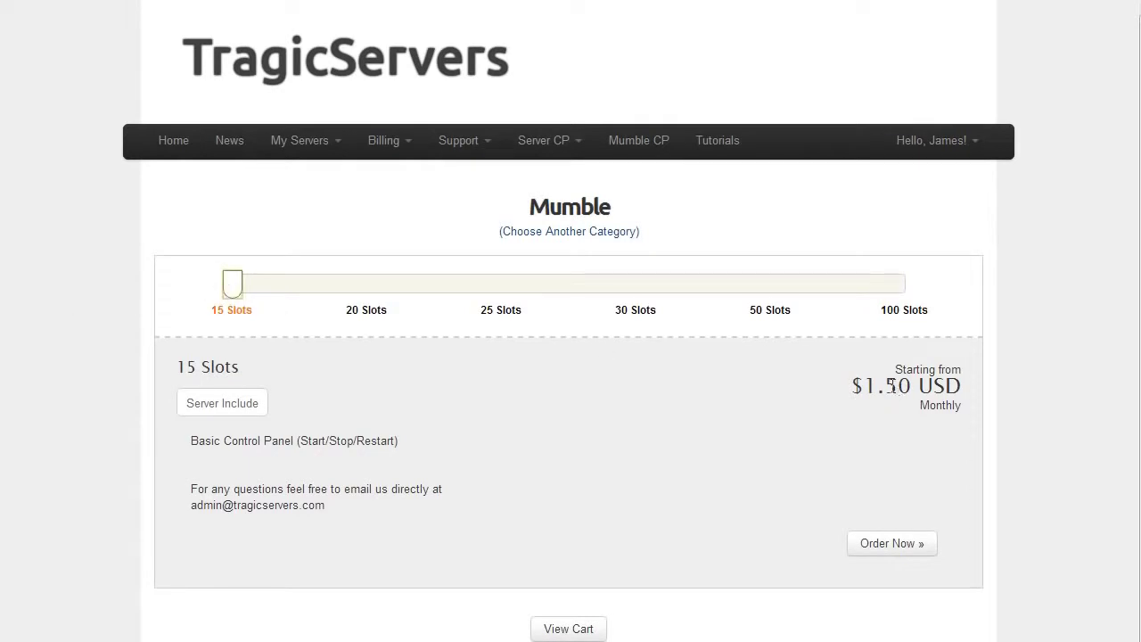
drag(885, 386, 947, 391)
click(948, 391)
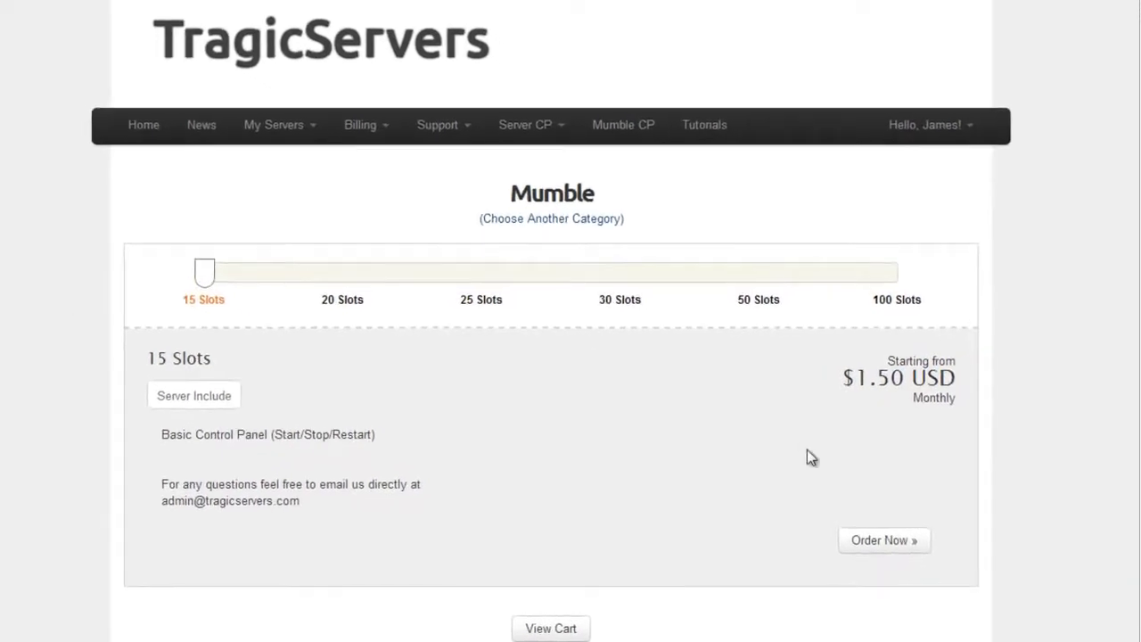
Step: Order the 15-slot Mumble plan and reach the configuration form
click(856, 542)
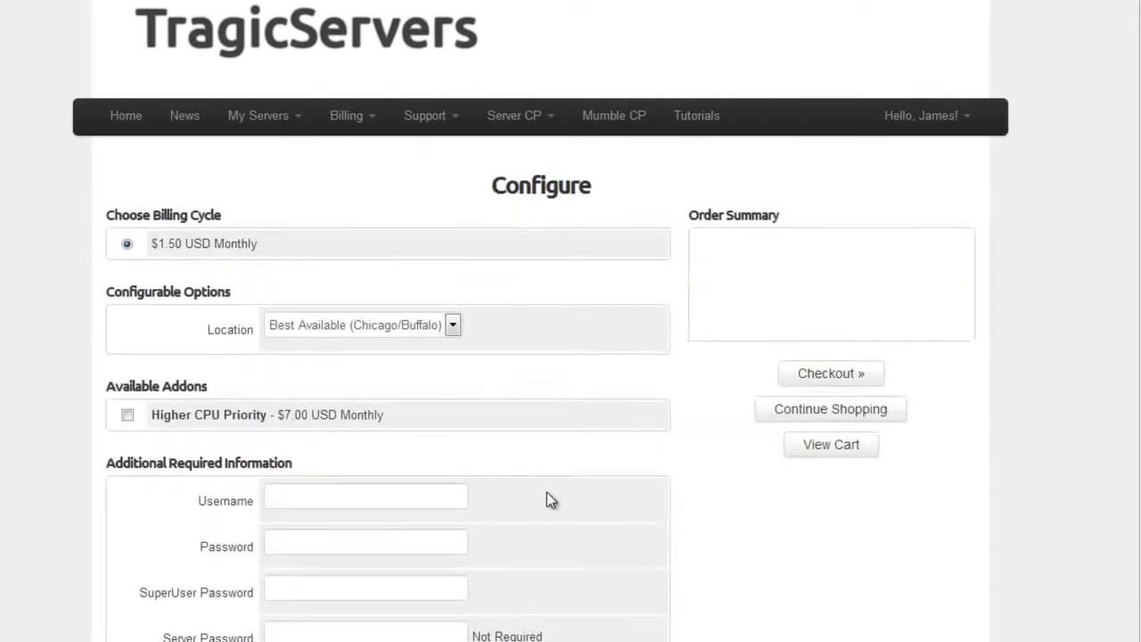
scroll(428, 394, down, 1)
click(319, 387)
scroll(320, 386, up, 1)
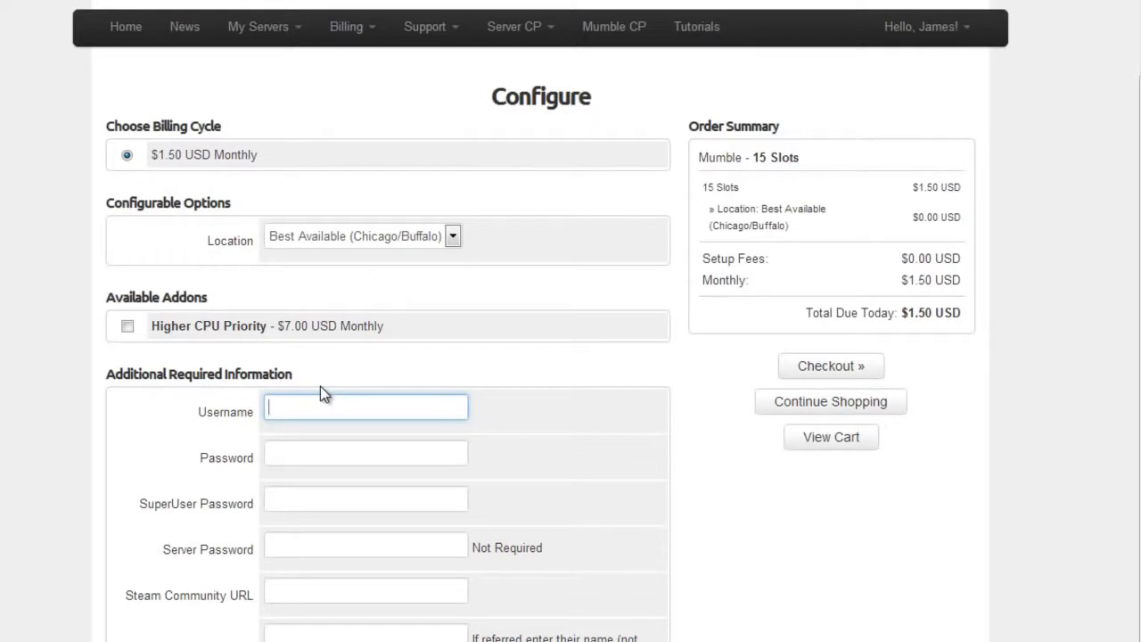
Step: Fill in the Username, Password, SuperUser Password and Server Password fields
click(334, 457)
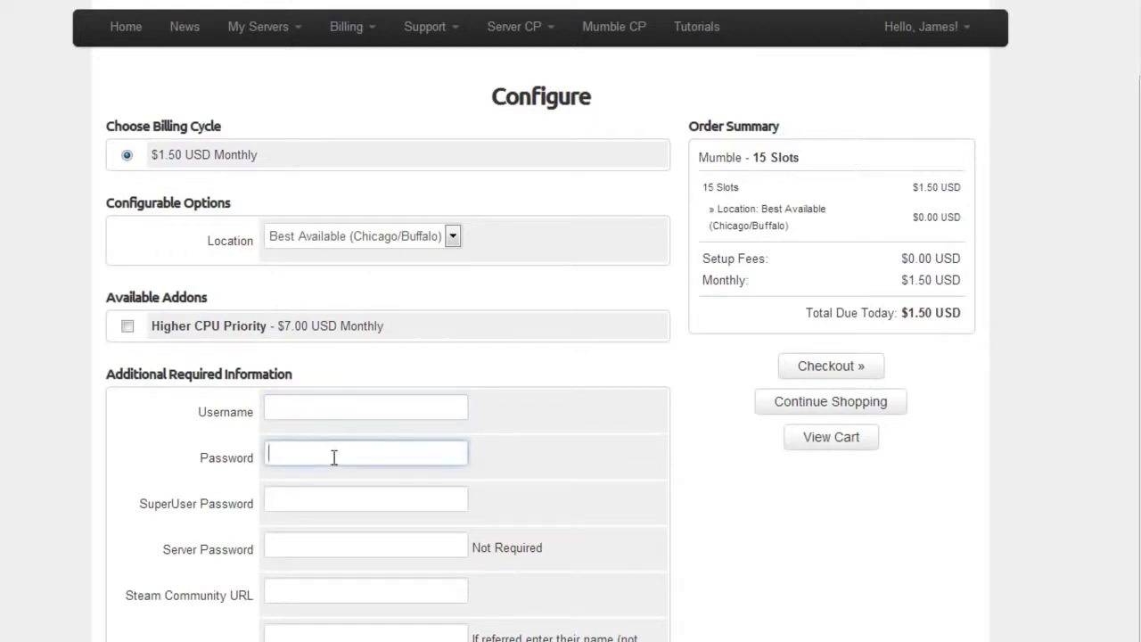
click(331, 419)
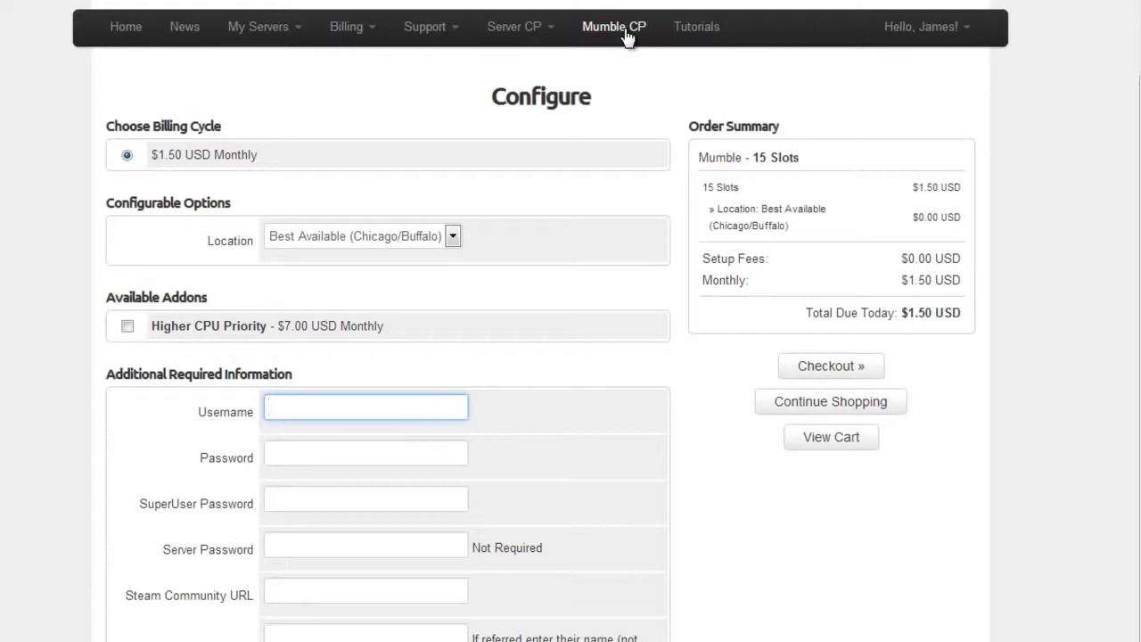
click(298, 462)
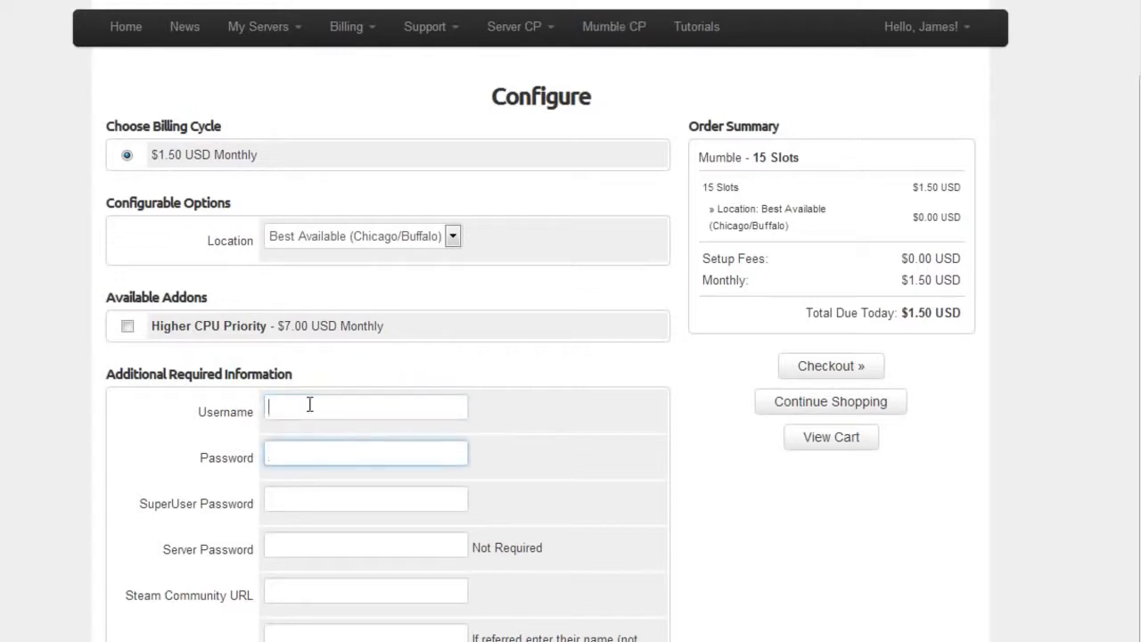
click(361, 396)
click(359, 453)
click(315, 497)
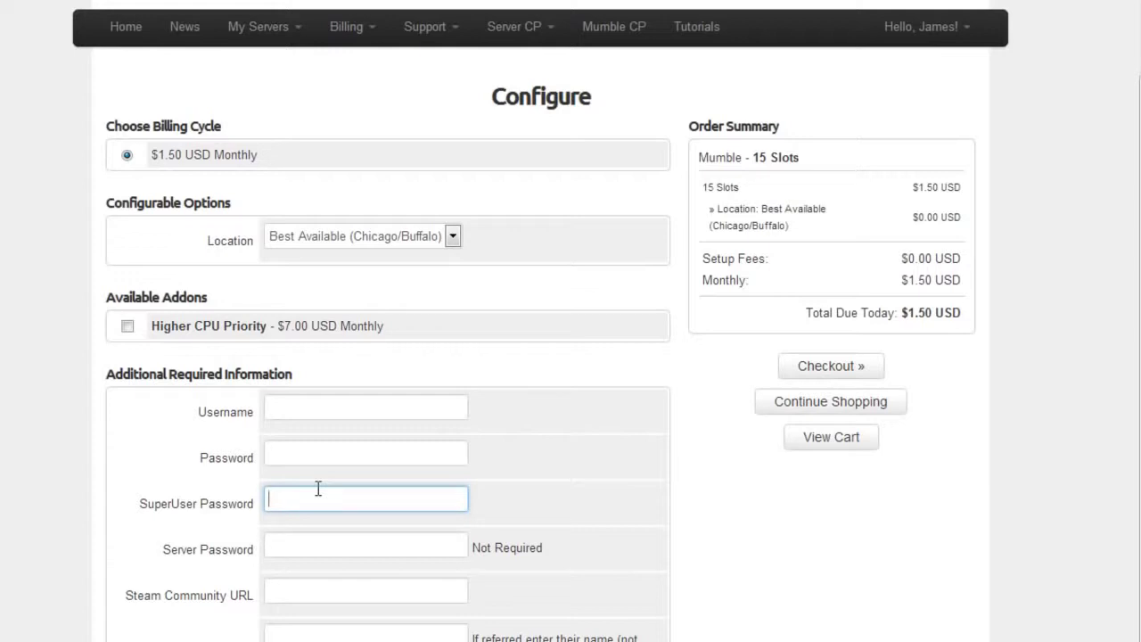
click(309, 537)
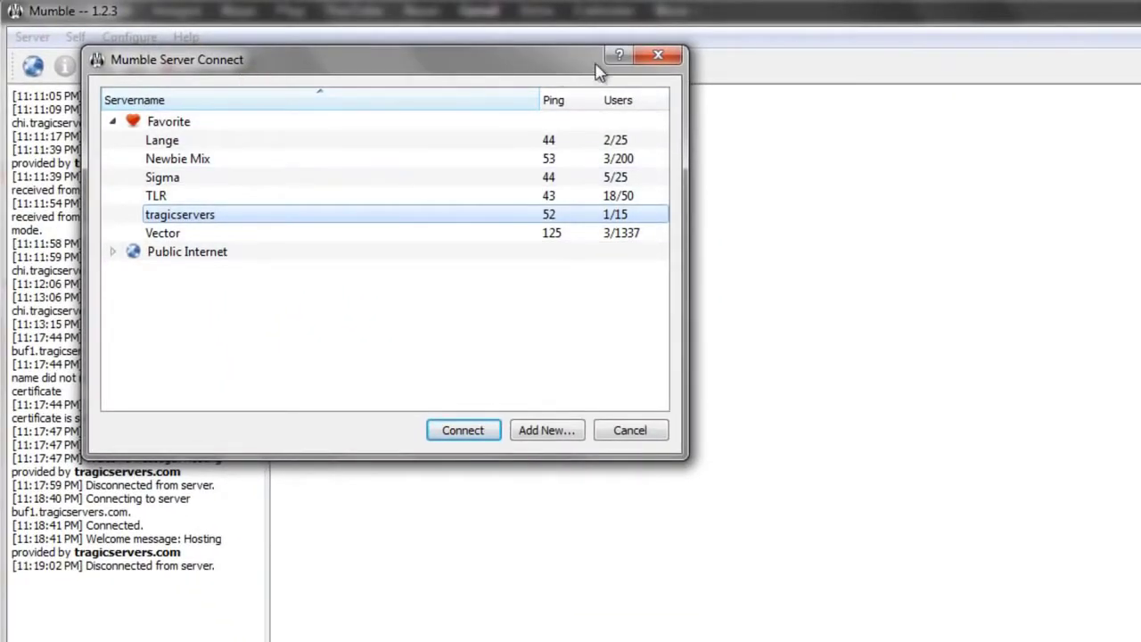
Step: Close and reopen Mumble's Server Connect list
click(658, 55)
click(32, 36)
click(31, 62)
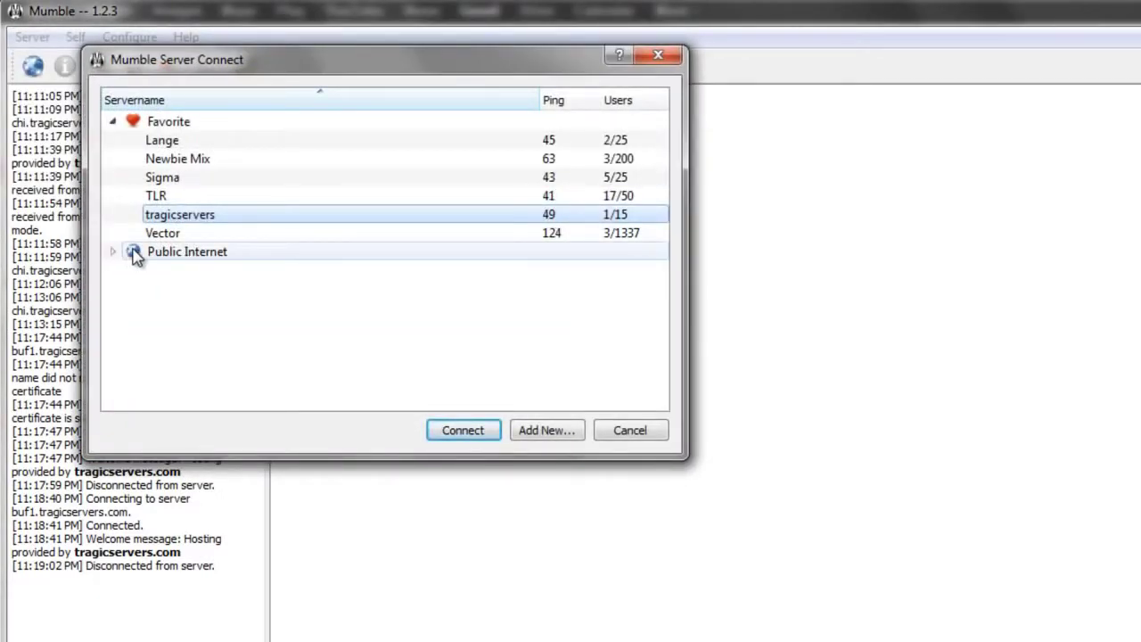
Step: Browse the Favorite and Public Internet servers, then start a new server entry
click(190, 127)
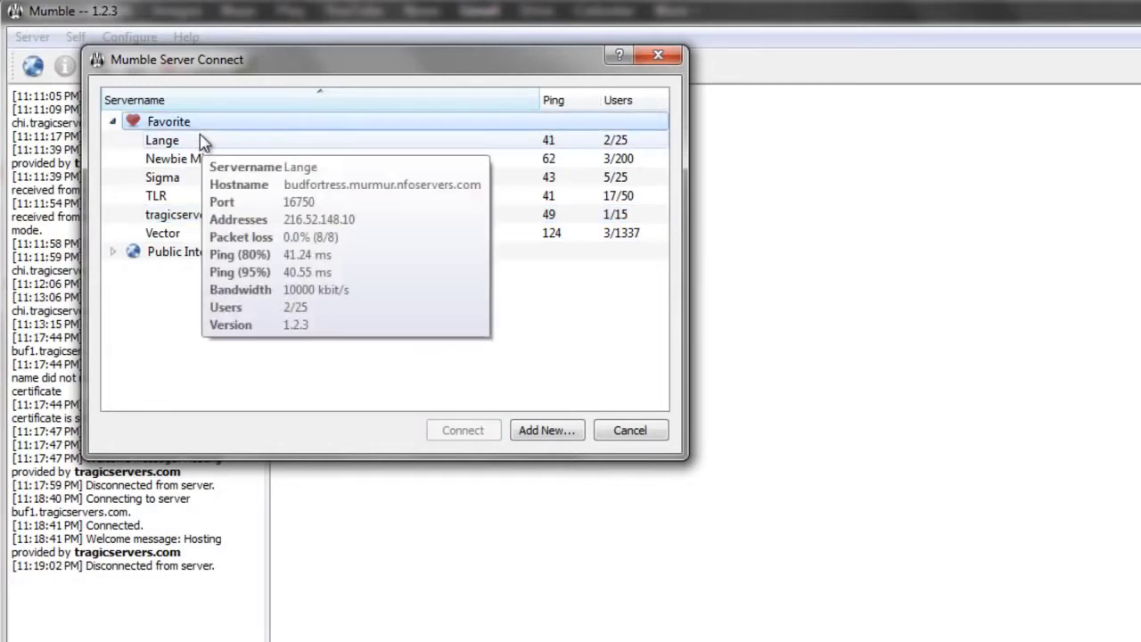
click(220, 183)
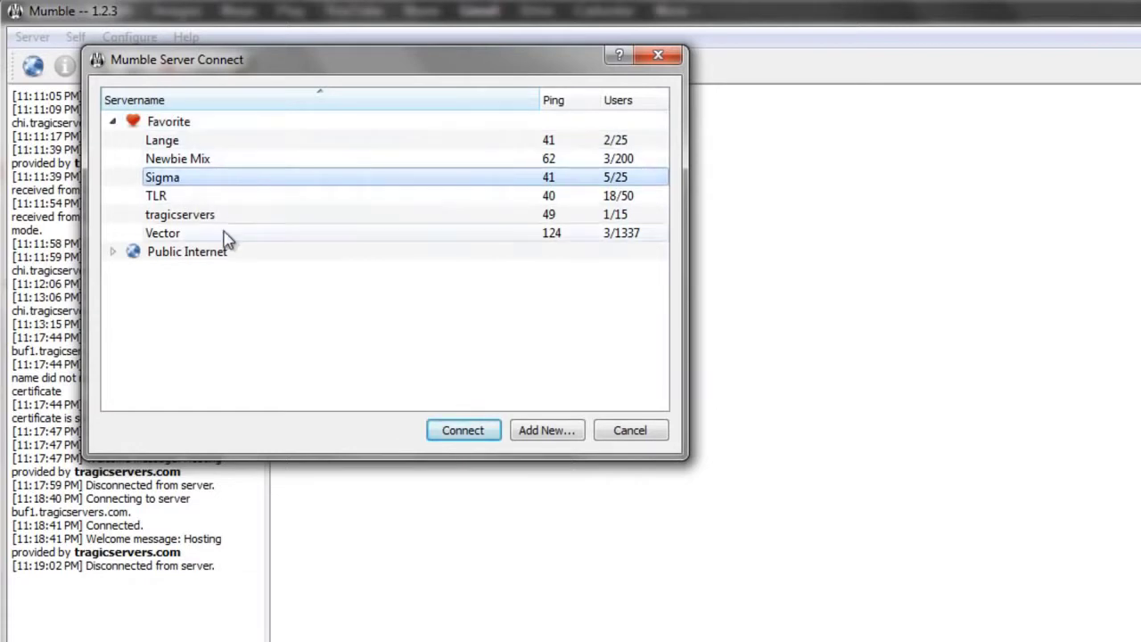
click(205, 253)
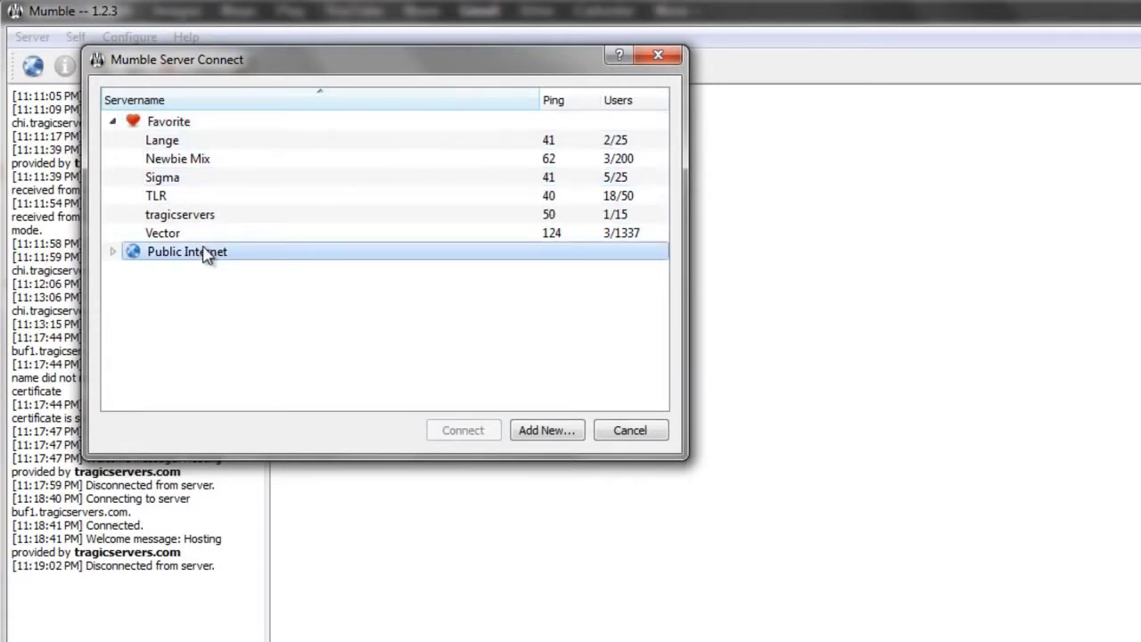
click(233, 162)
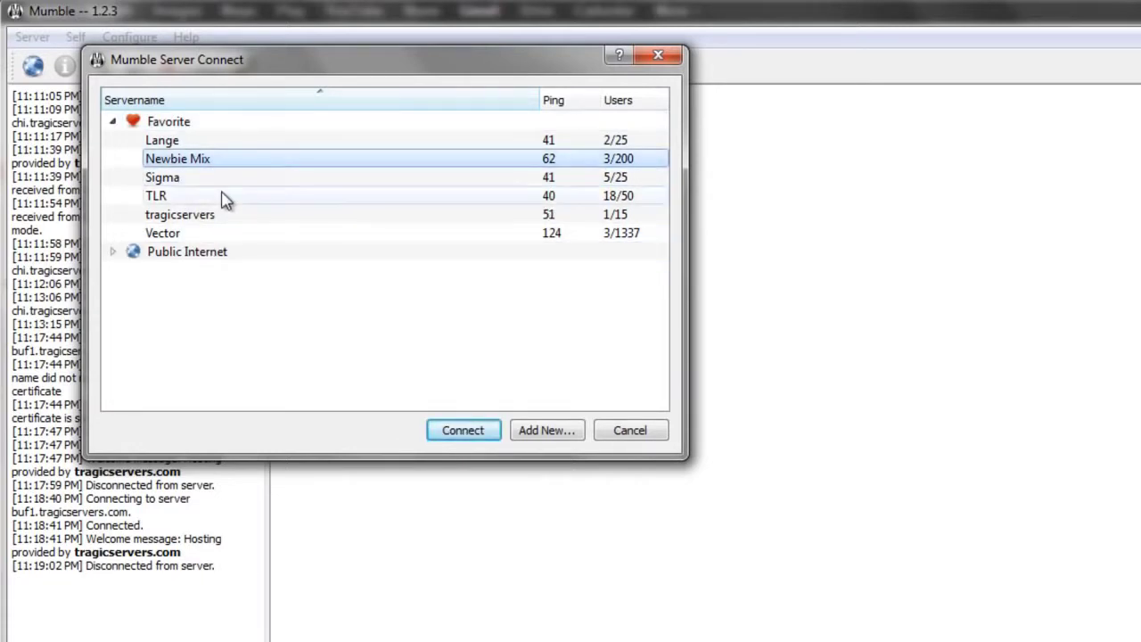
click(222, 197)
click(571, 433)
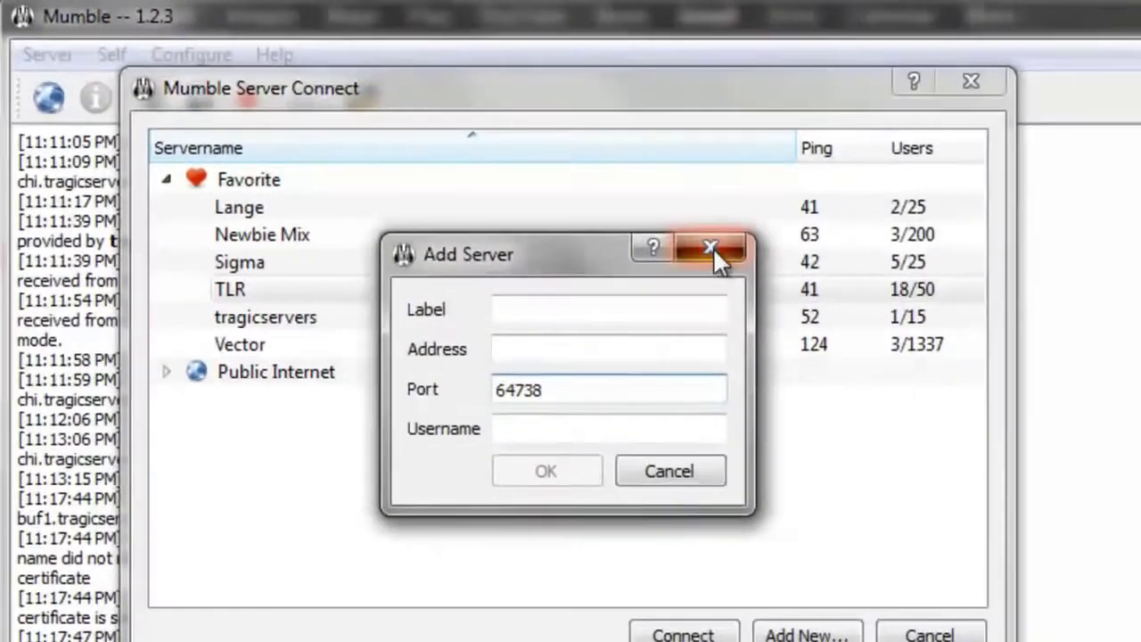
Step: Discard the blank form and edit the tragicservers favourite's address, buf1.tragicservers.com
click(481, 168)
click(263, 218)
right_click(389, 323)
click(461, 344)
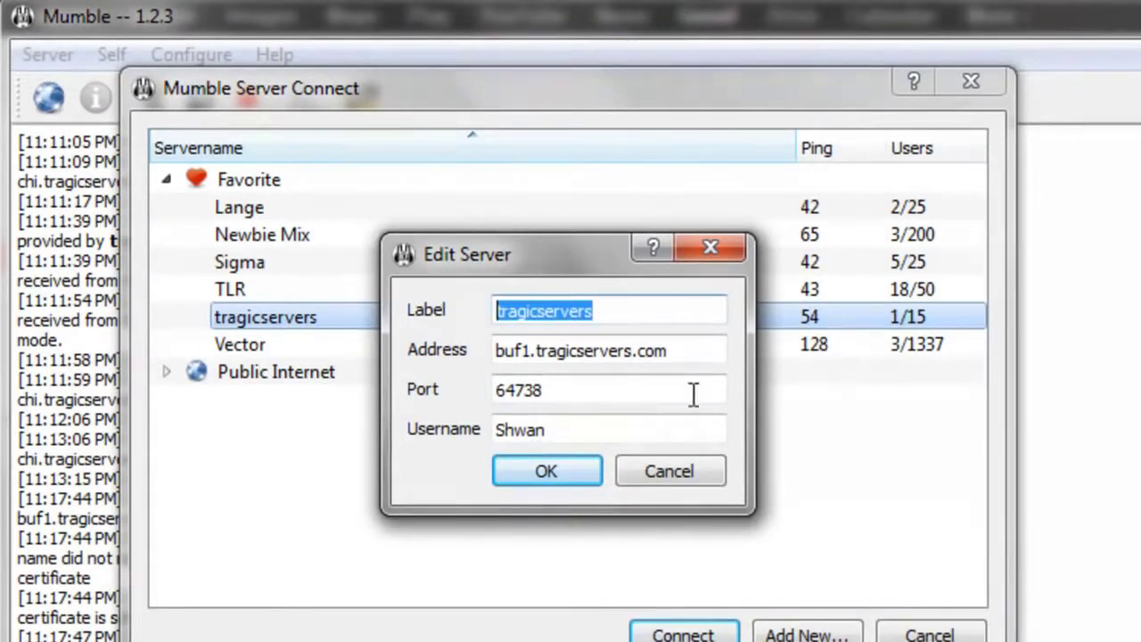
click(692, 360)
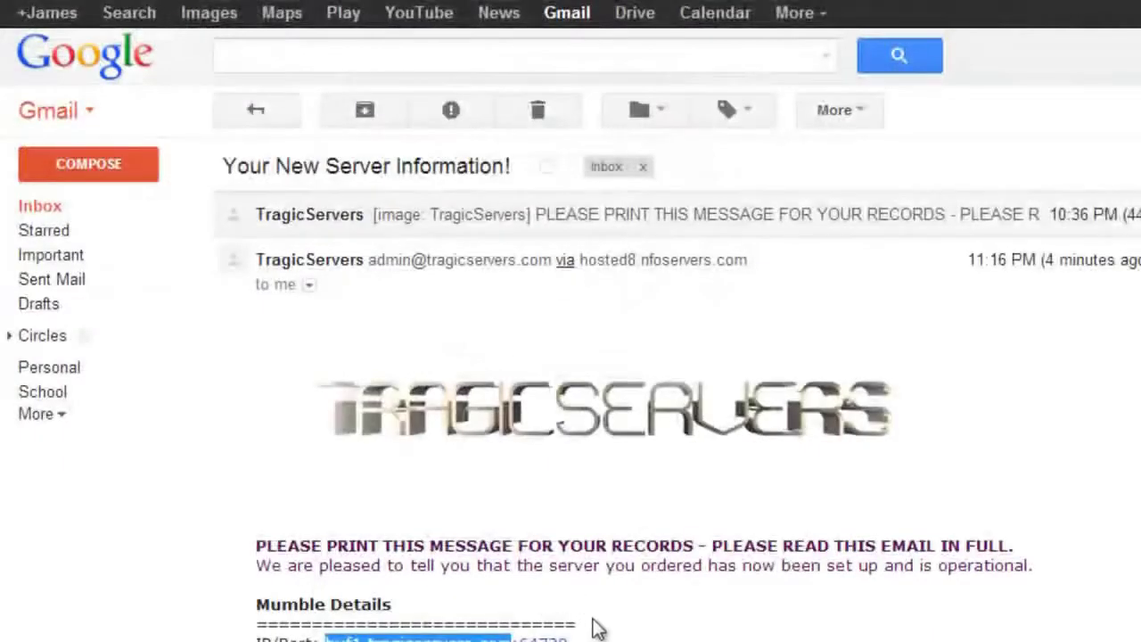
Step: Select the port number and SuperUser password in the server information email
drag(593, 637, 518, 638)
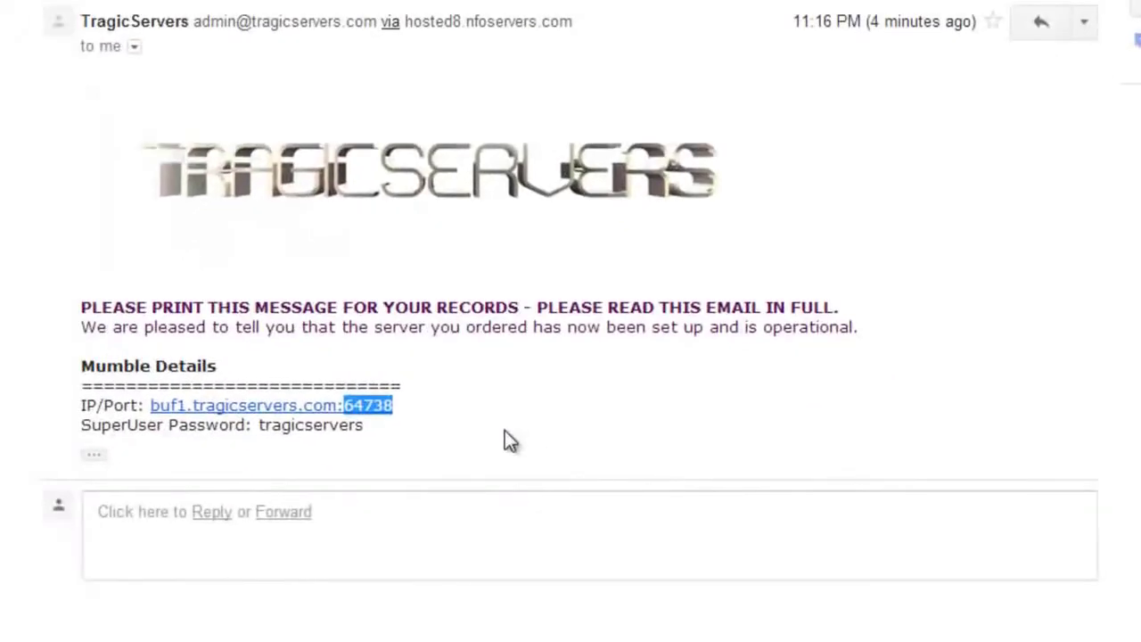
double_click(333, 426)
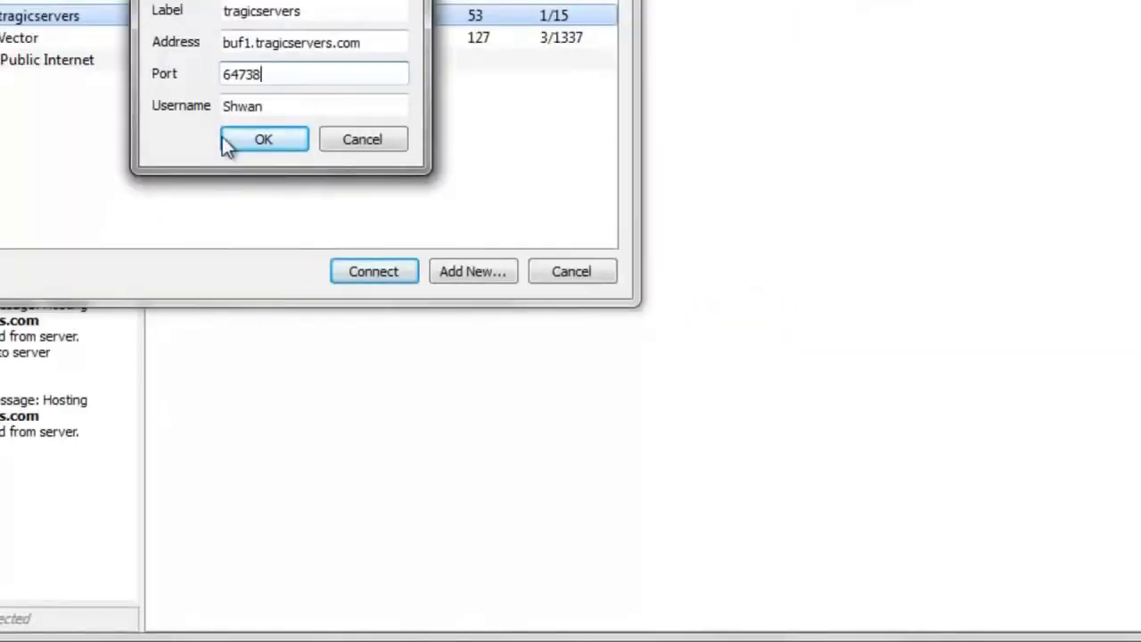
Step: Confirm address buf1.tragicservers.com, port 64738 and username, save, and connect to tragicservers
click(332, 44)
click(314, 67)
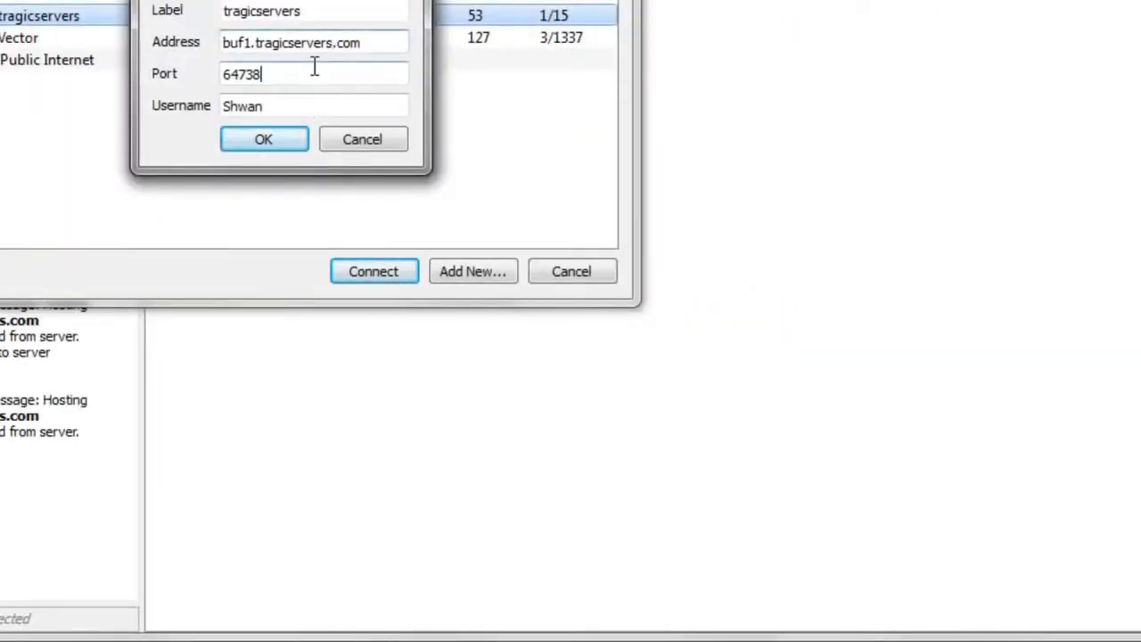
click(303, 105)
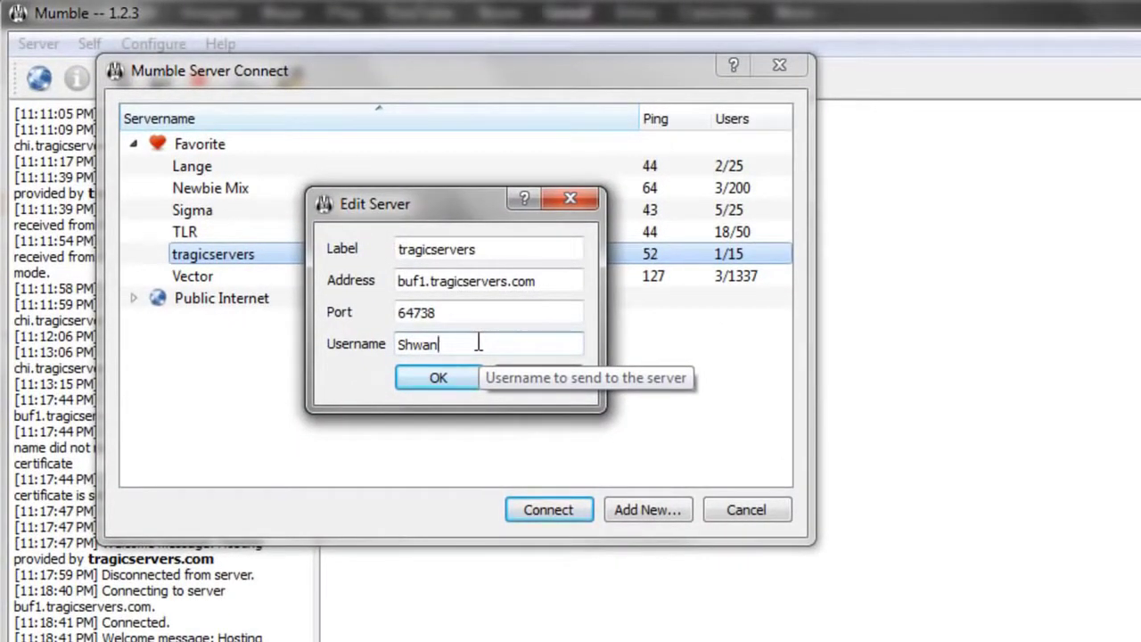
click(458, 377)
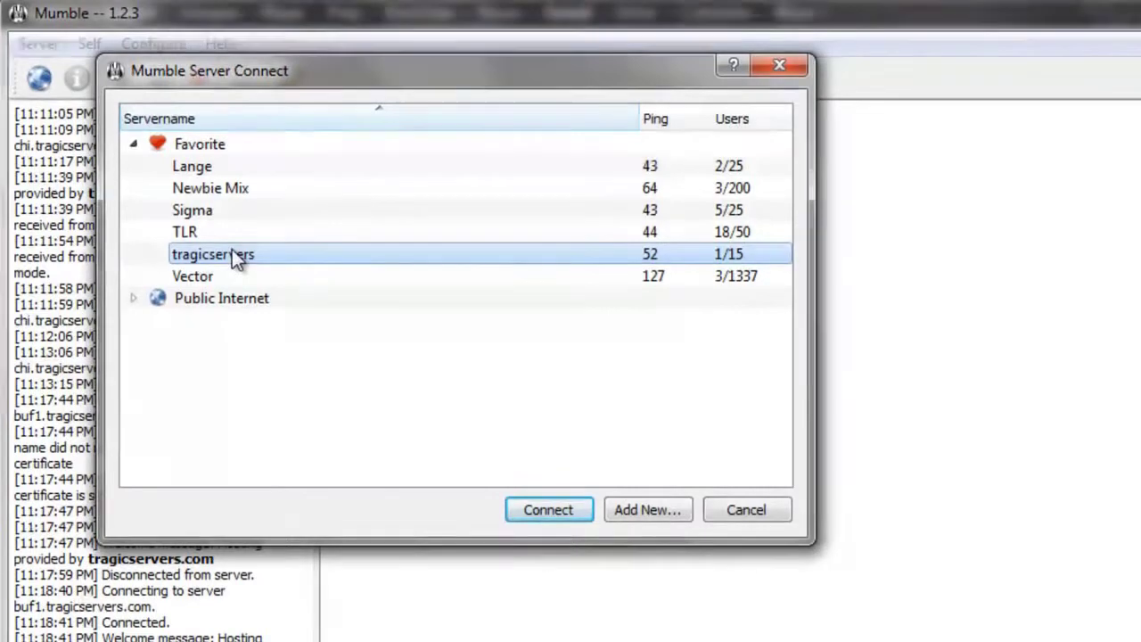
double_click(233, 252)
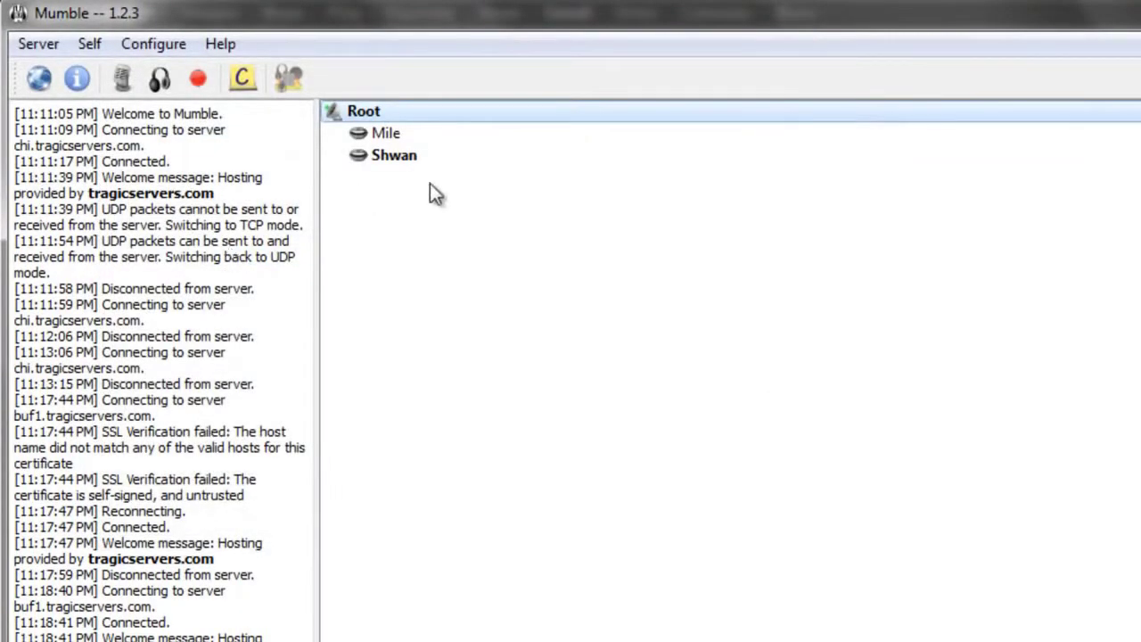
Step: Register your own user in the Root channel and confirm with Yes
click(424, 155)
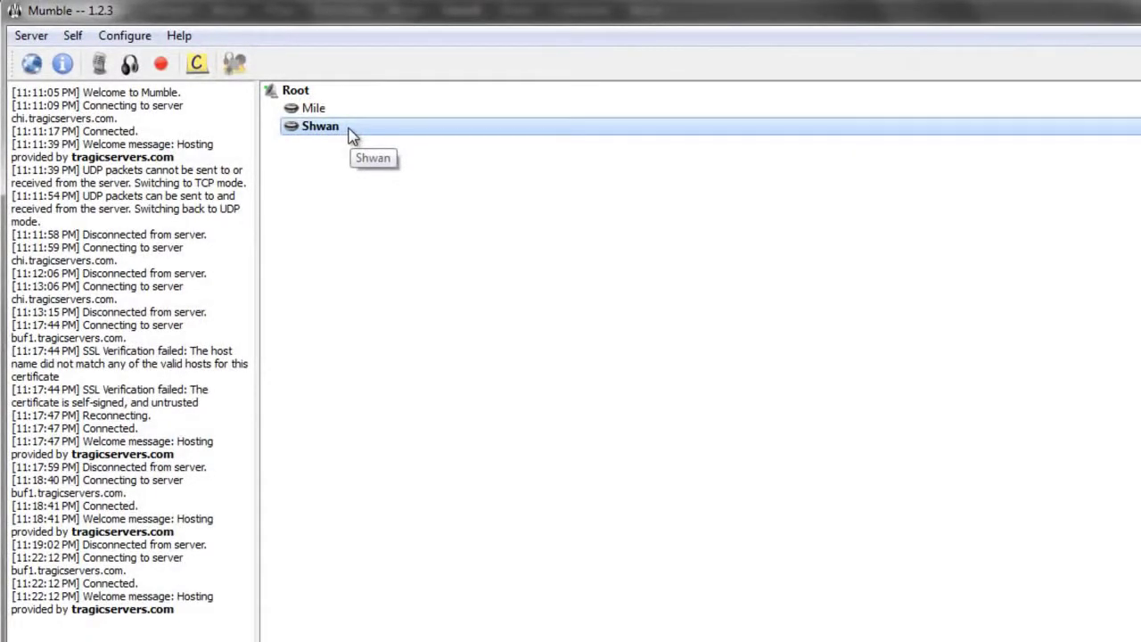
right_click(352, 135)
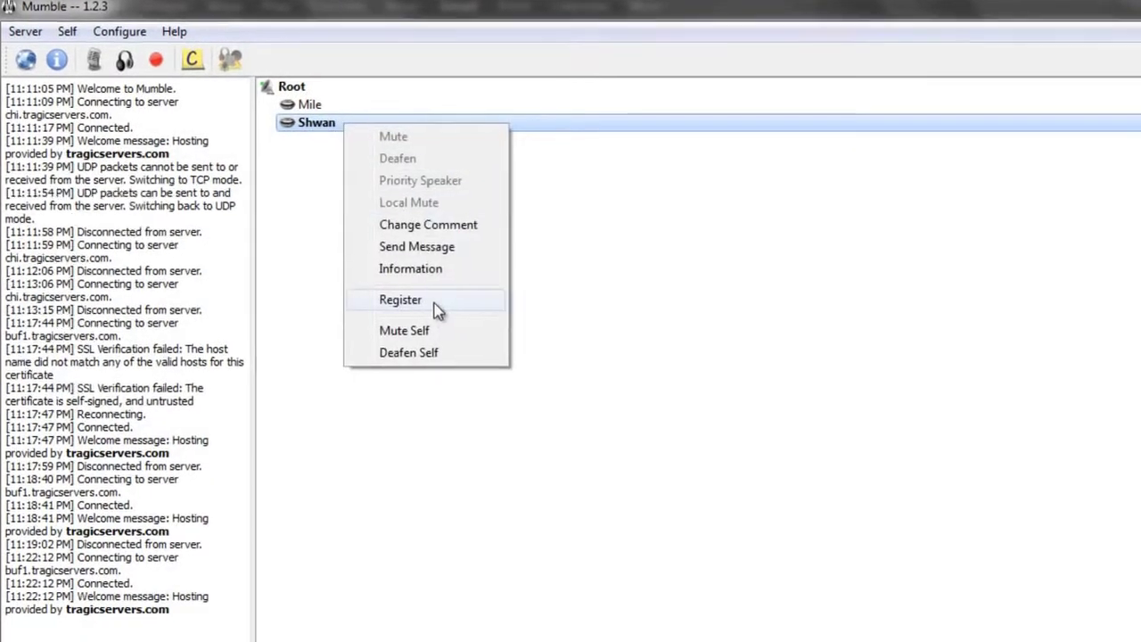
click(437, 307)
click(680, 408)
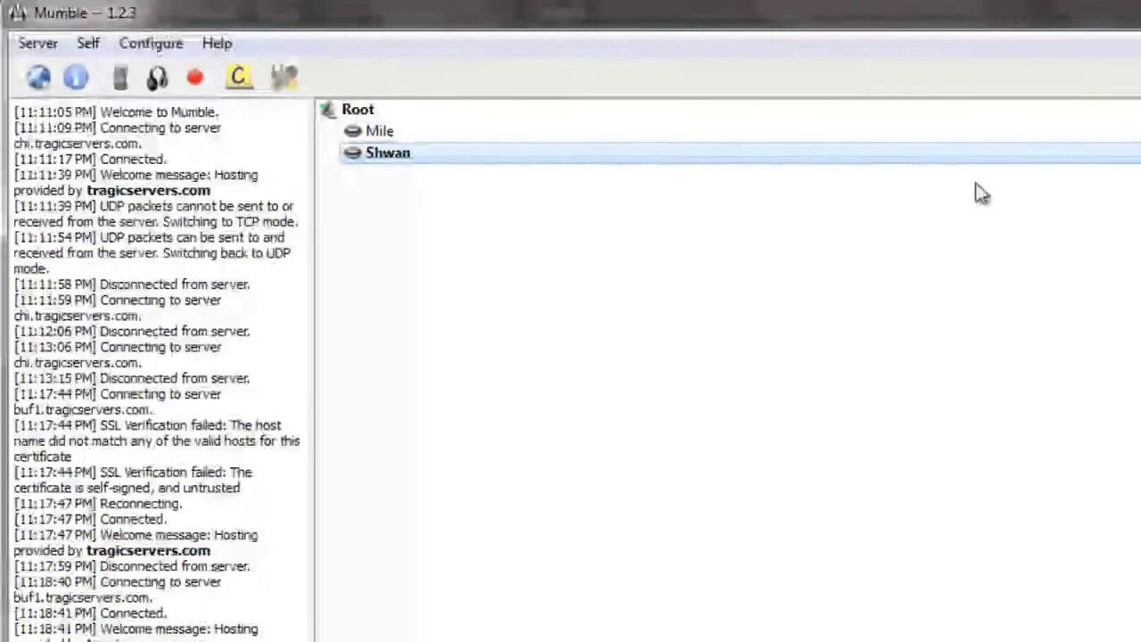
click(534, 134)
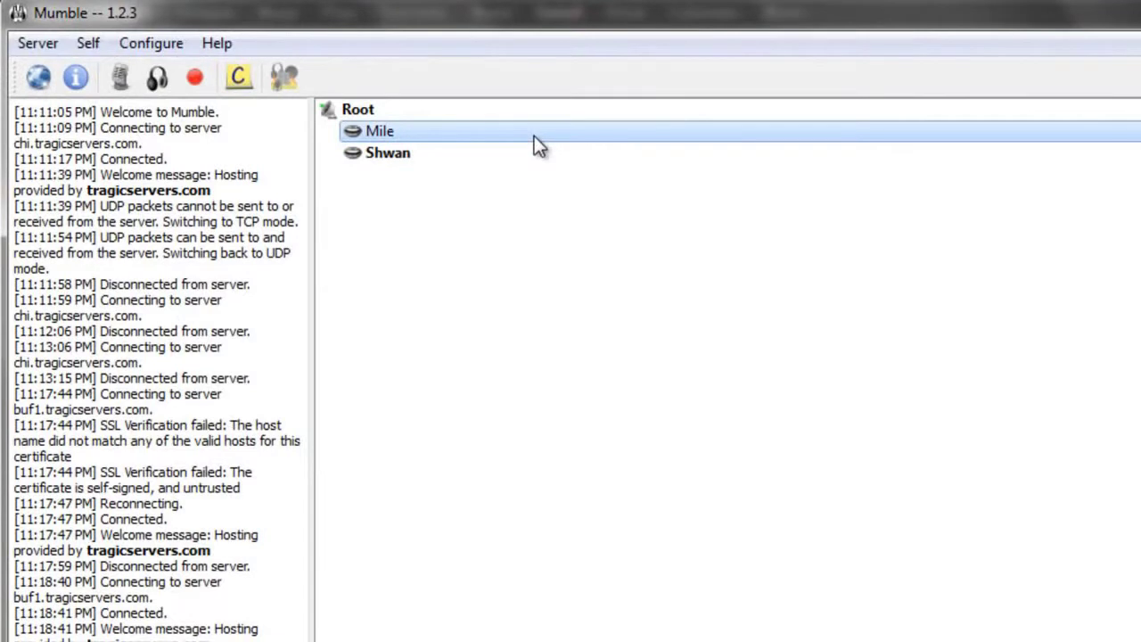
Step: Disconnect from the server and open the tragicservers favourite for editing
click(39, 42)
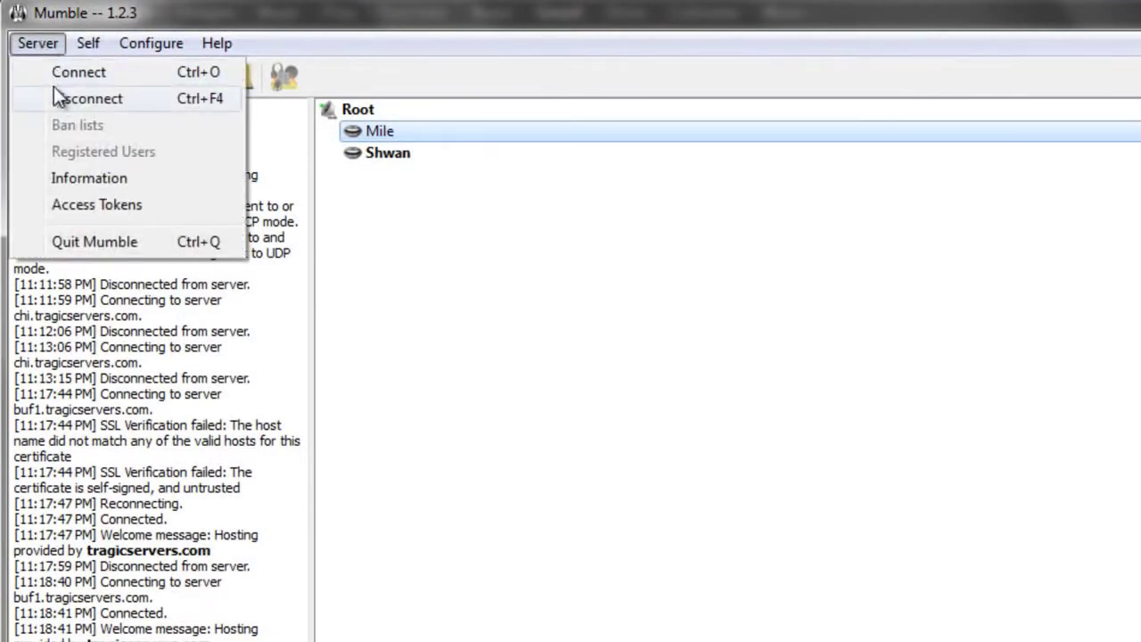
click(54, 91)
click(37, 44)
click(60, 71)
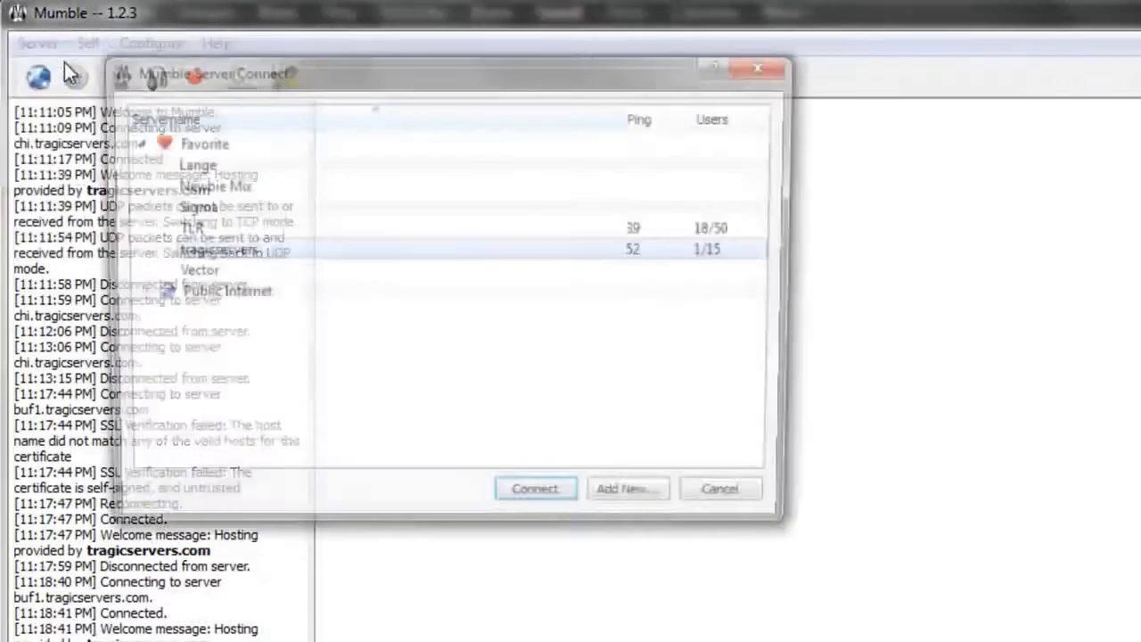
right_click(298, 250)
click(352, 264)
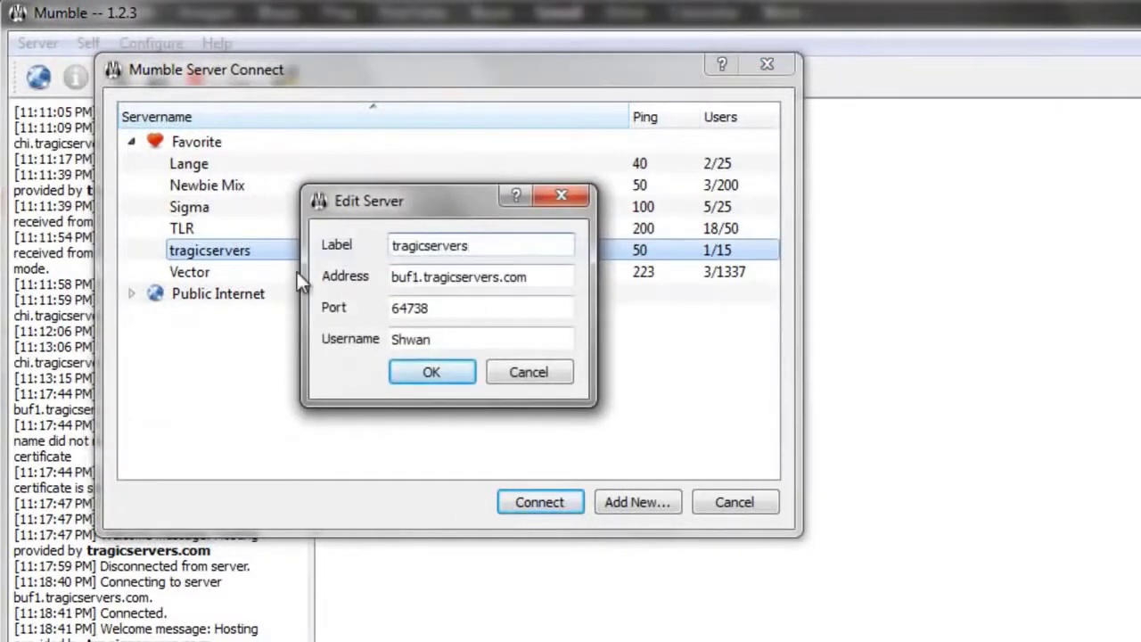
click(562, 194)
right_click(290, 250)
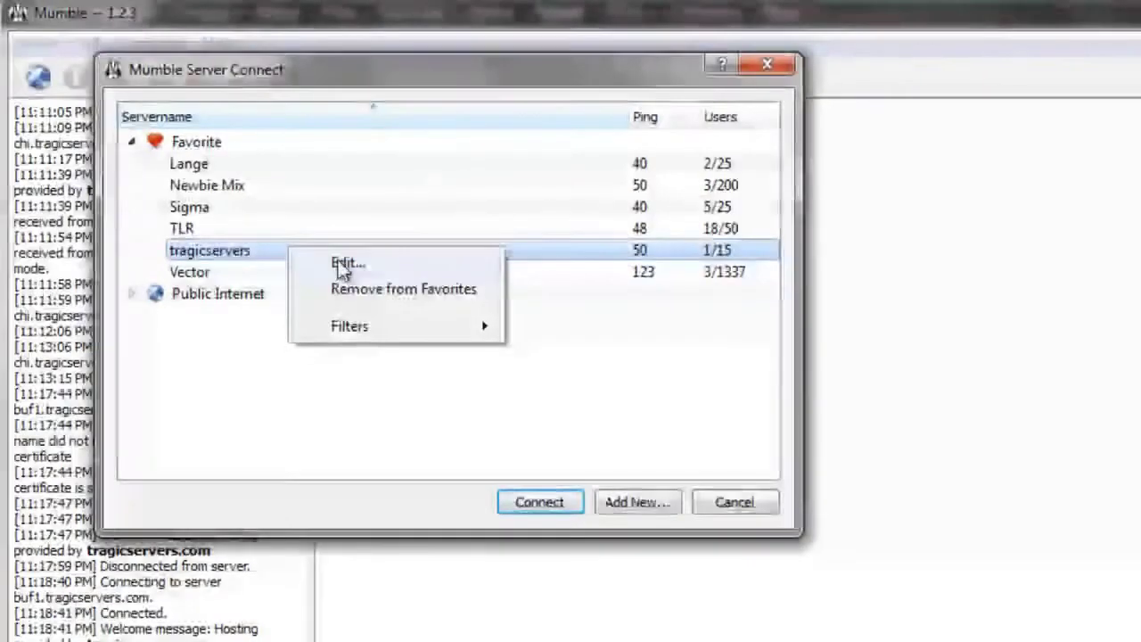
click(347, 265)
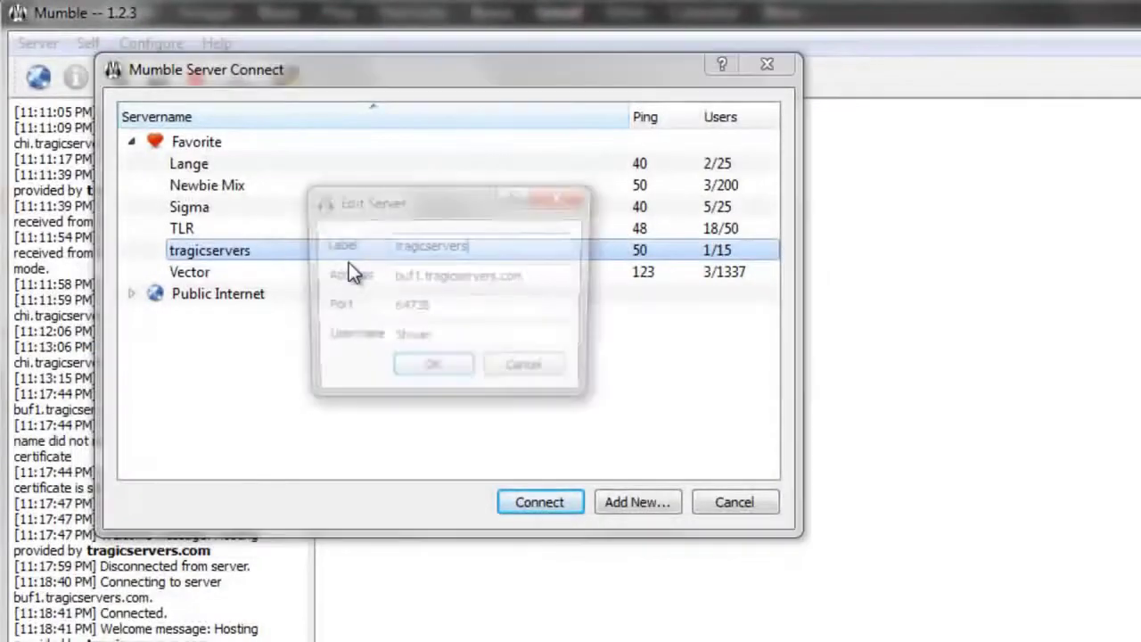
Step: Change the username to SuperUser and paste the SuperUser password from the email
click(454, 342)
double_click(454, 342)
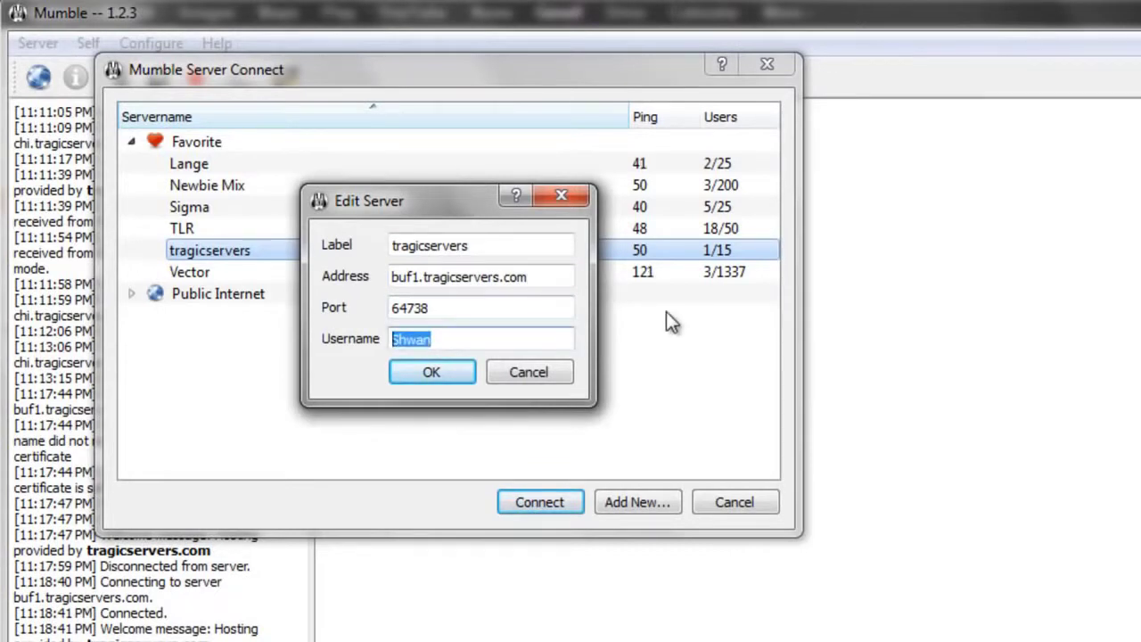
text(S)
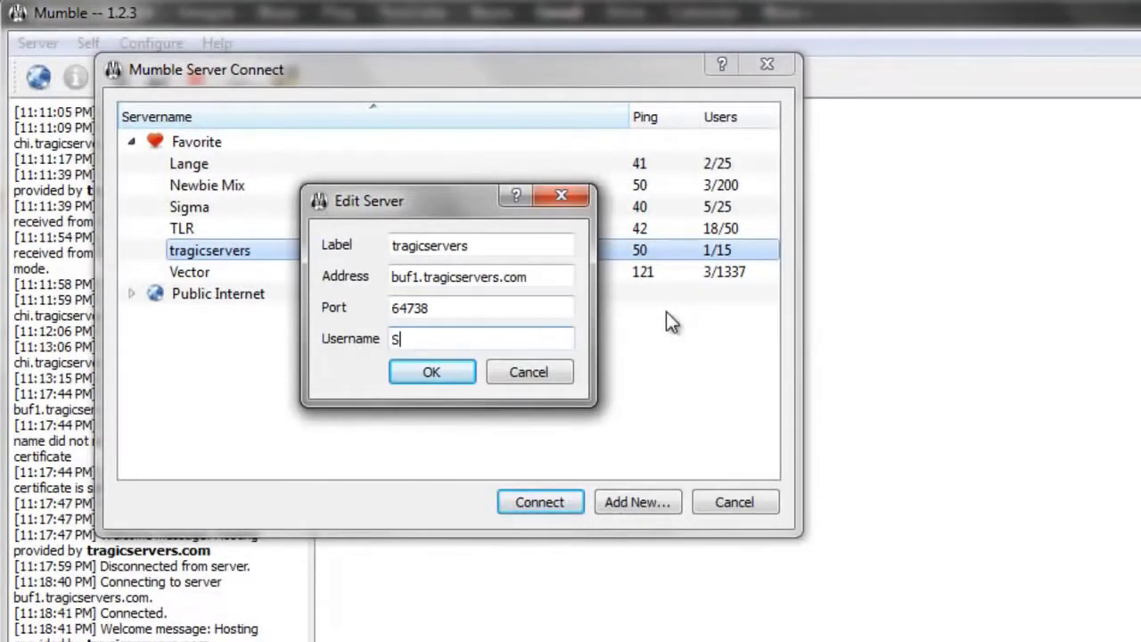
text(uperUser)
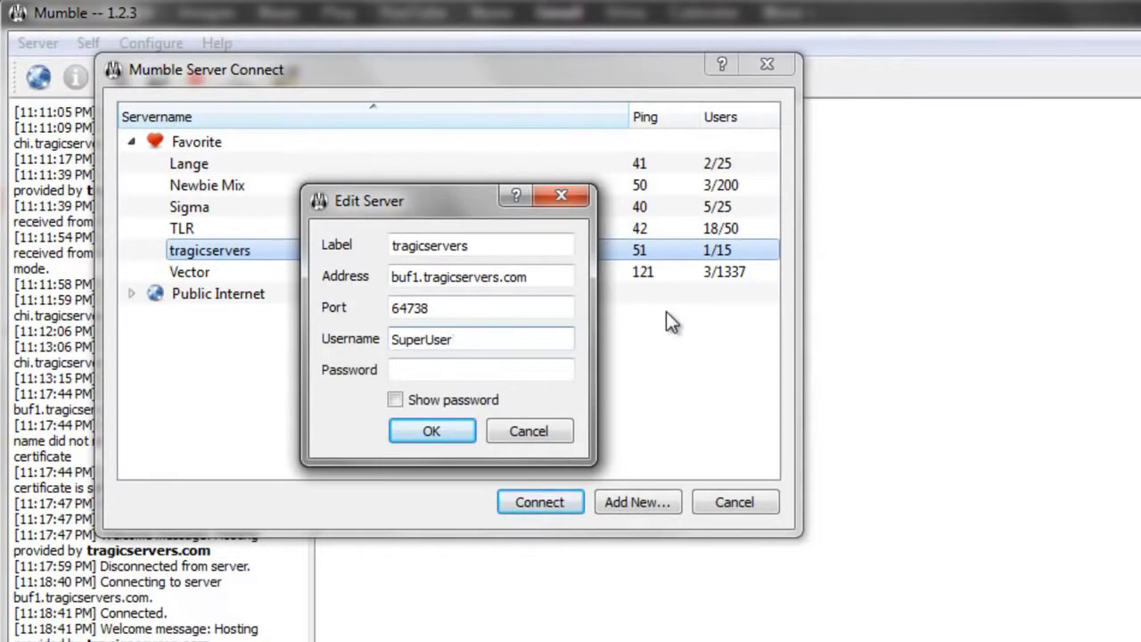
click(429, 371)
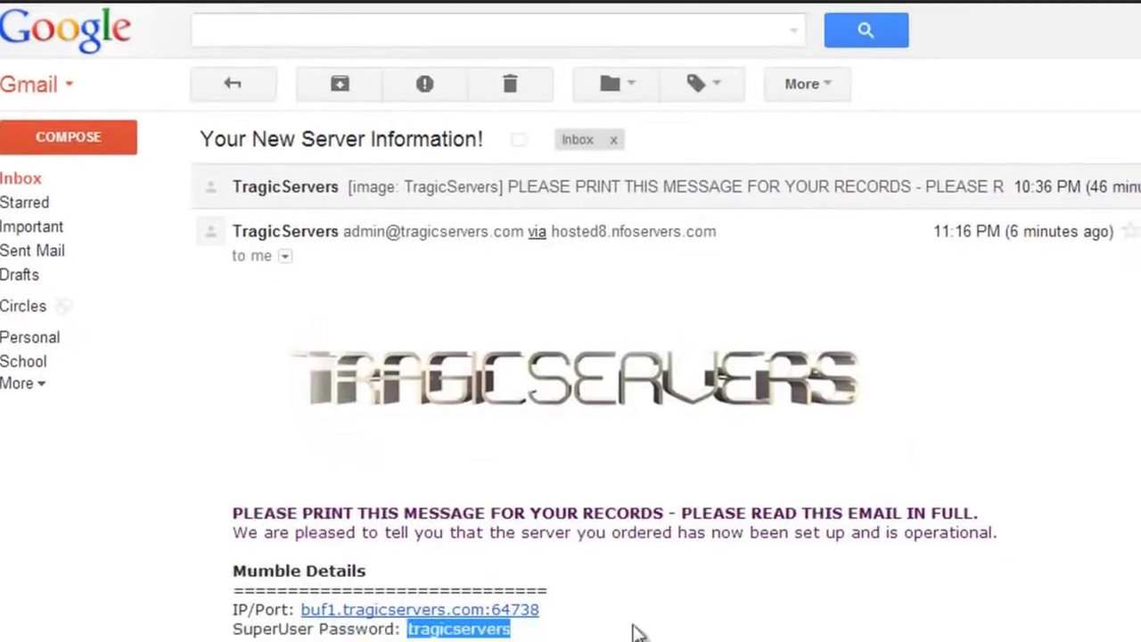
click(616, 641)
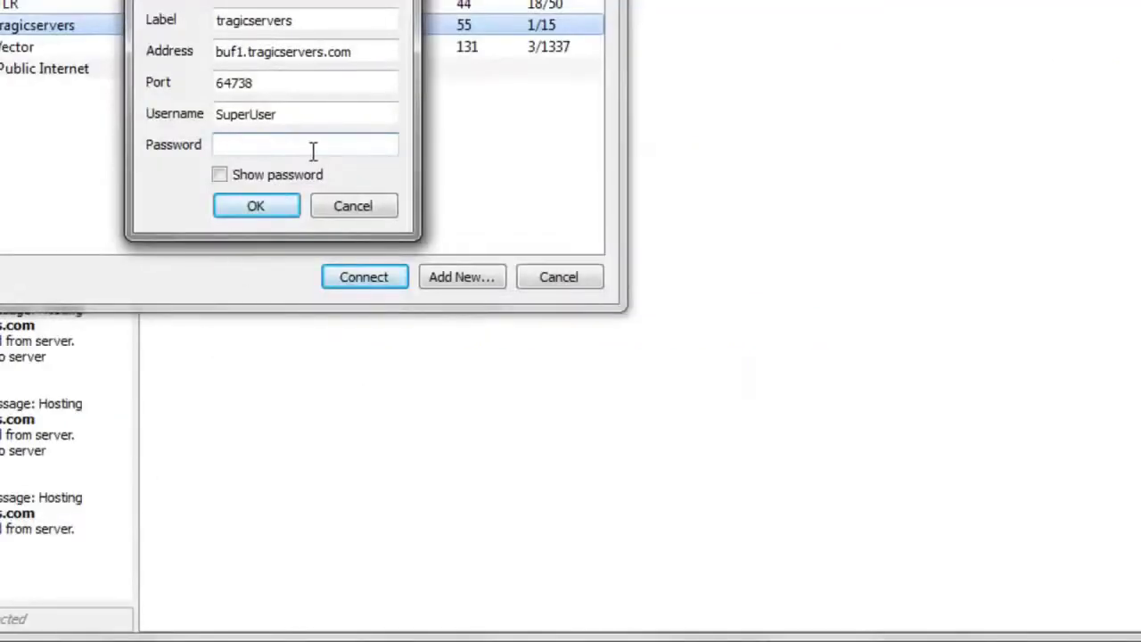
click(313, 150)
key(ctrl+v)
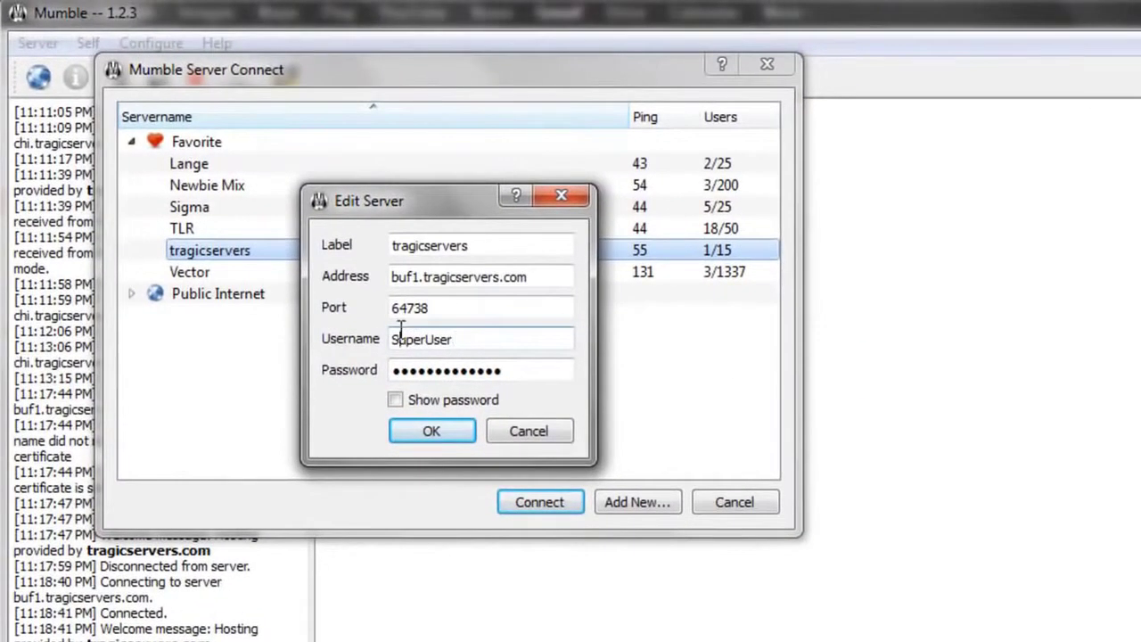
Step: Check label, address and port, correct the address to end in .com, and save
drag(484, 346, 281, 341)
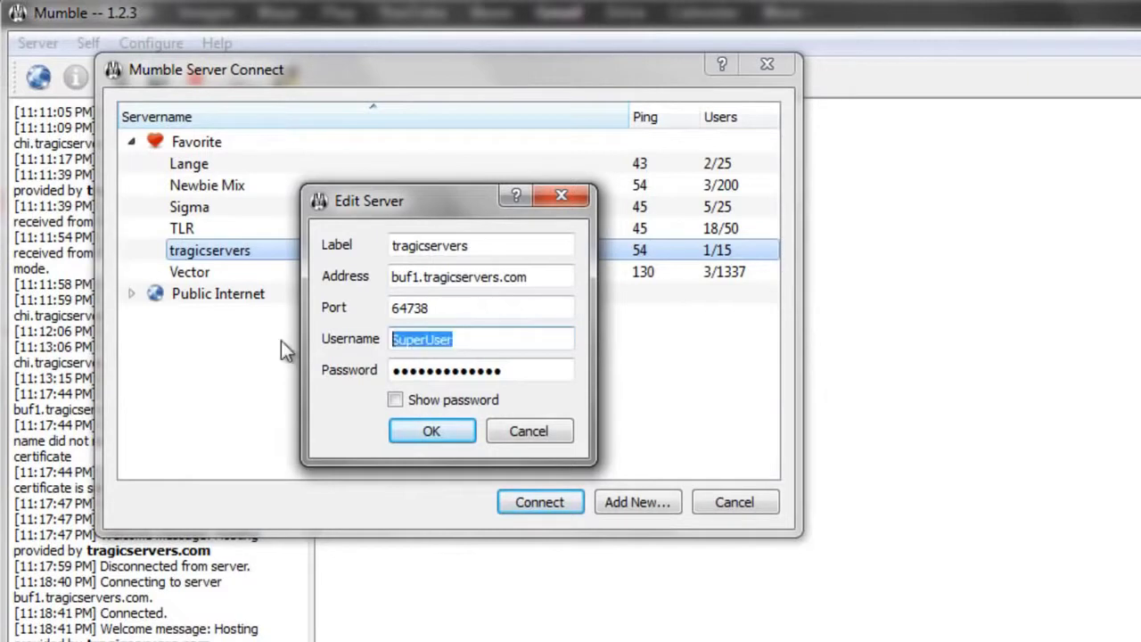
click(514, 247)
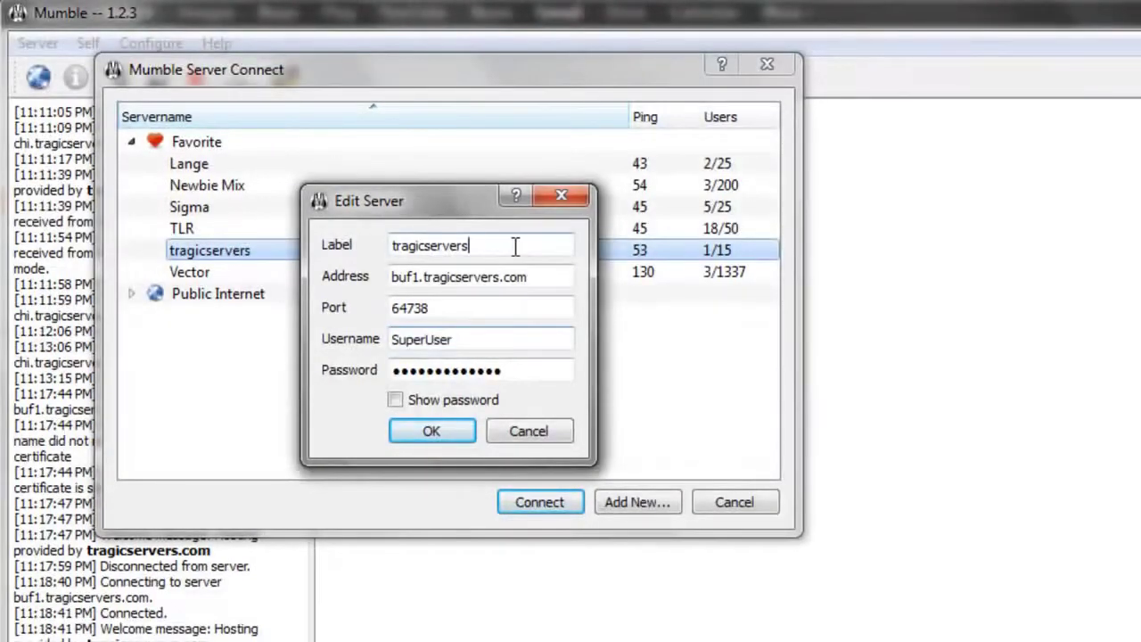
click(561, 273)
click(449, 307)
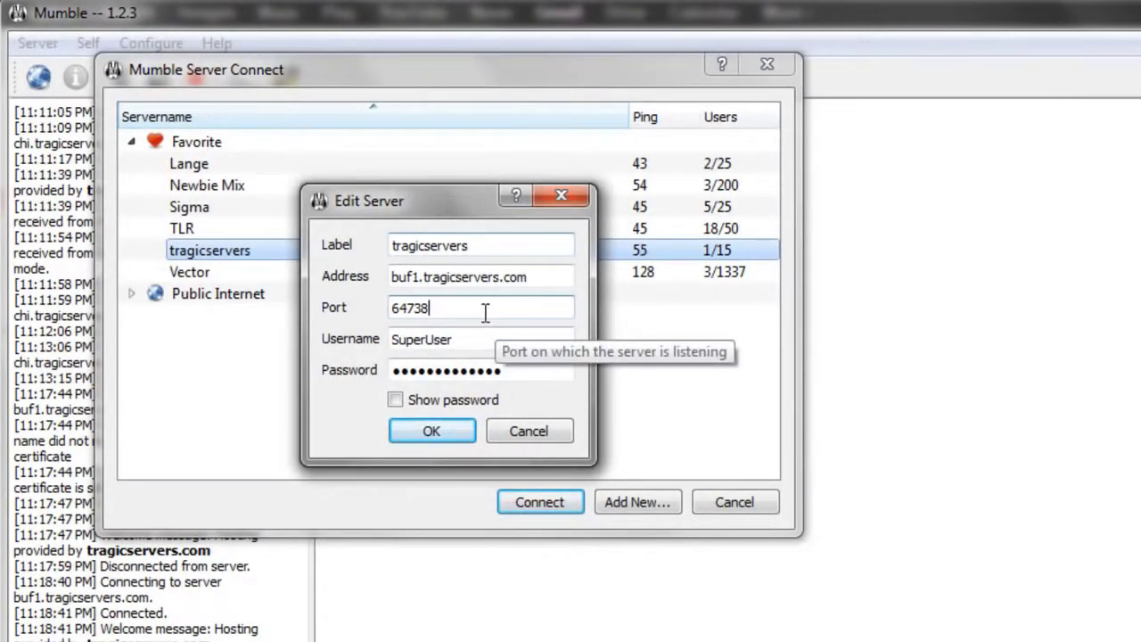
click(552, 280)
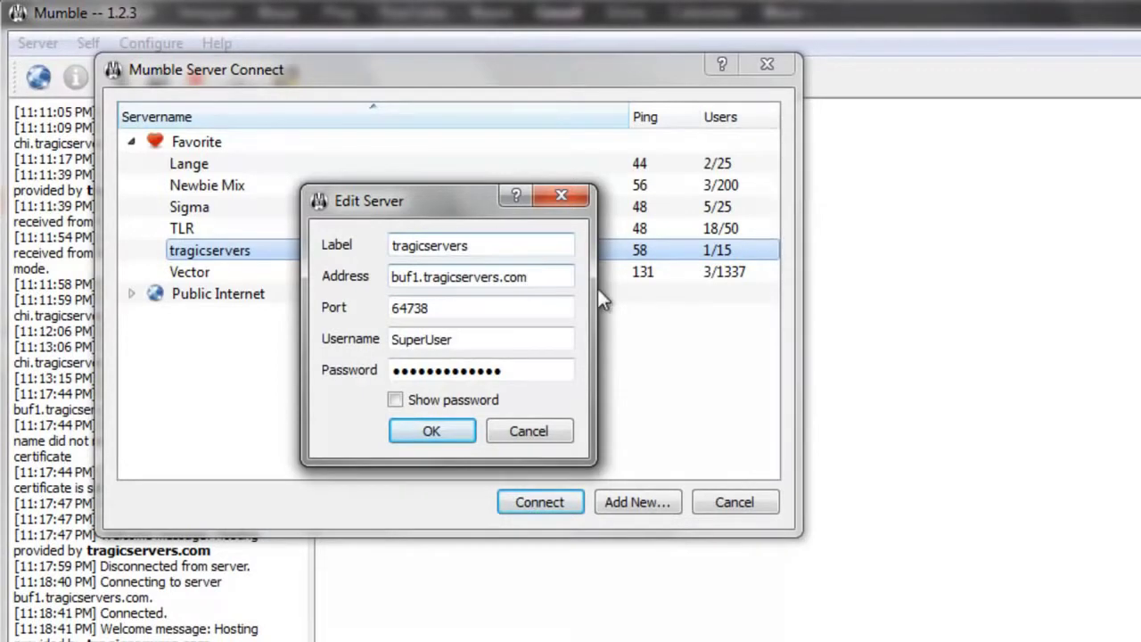
key(BackSpace)
key(BackSpace)
text(m)
triple_click(558, 277)
click(556, 276)
click(481, 306)
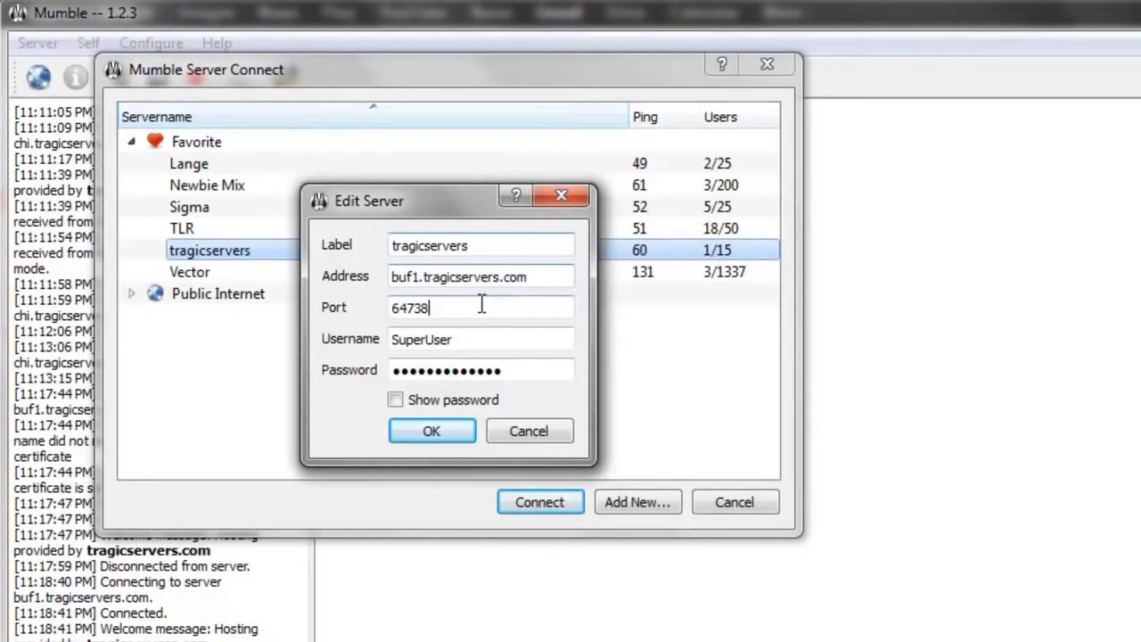
click(432, 435)
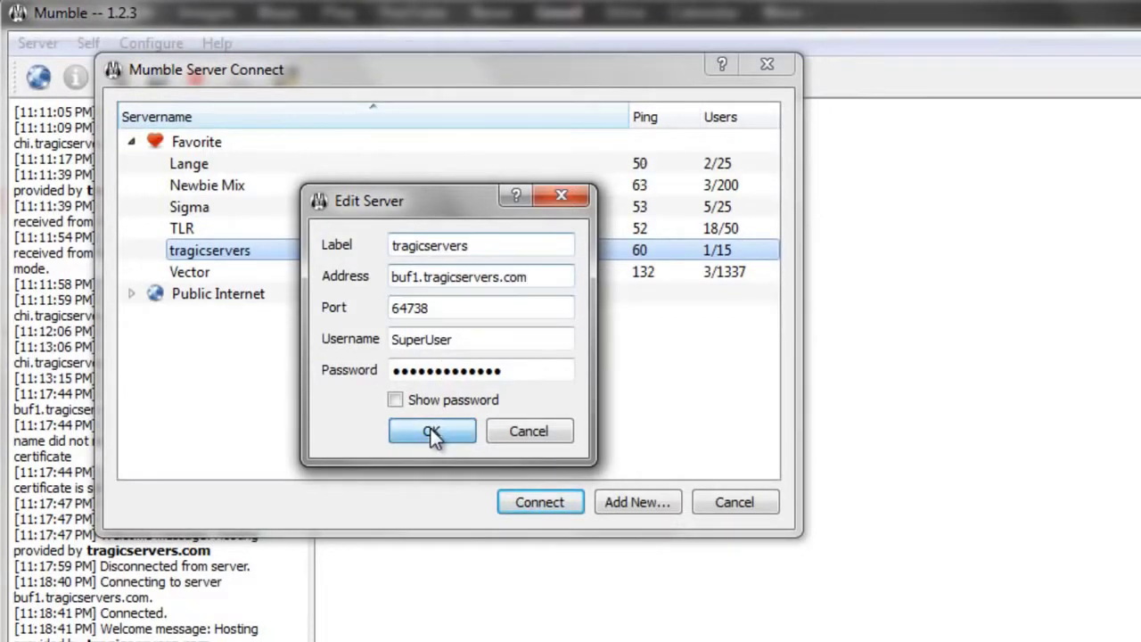
Step: Connect to tragicservers as SuperUser and bring up the Root channel's options
double_click(318, 250)
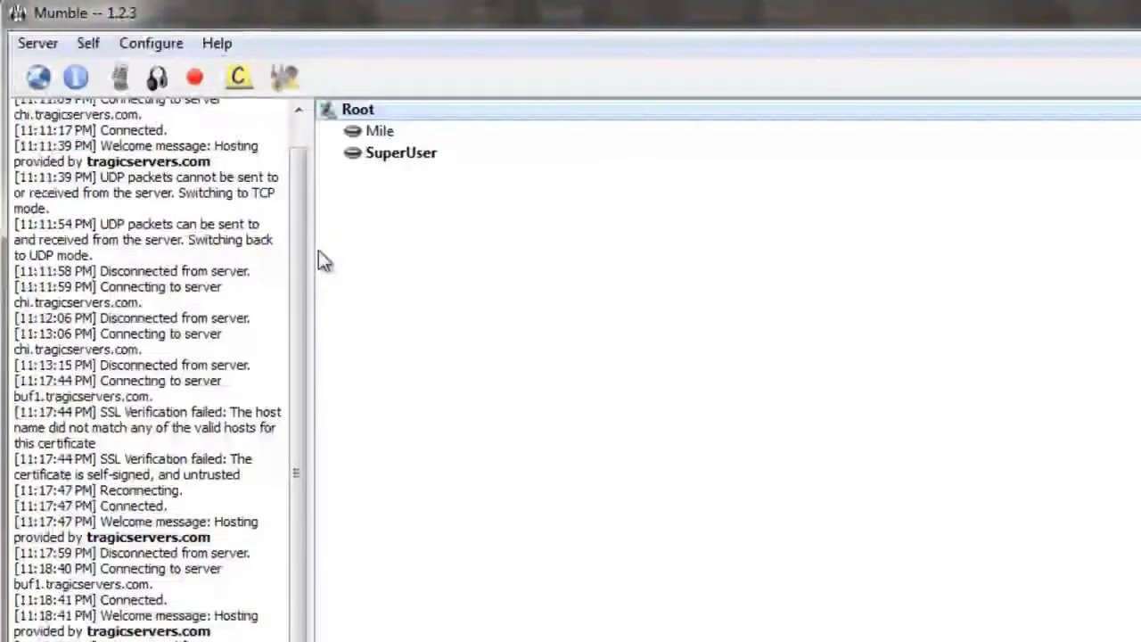
click(480, 161)
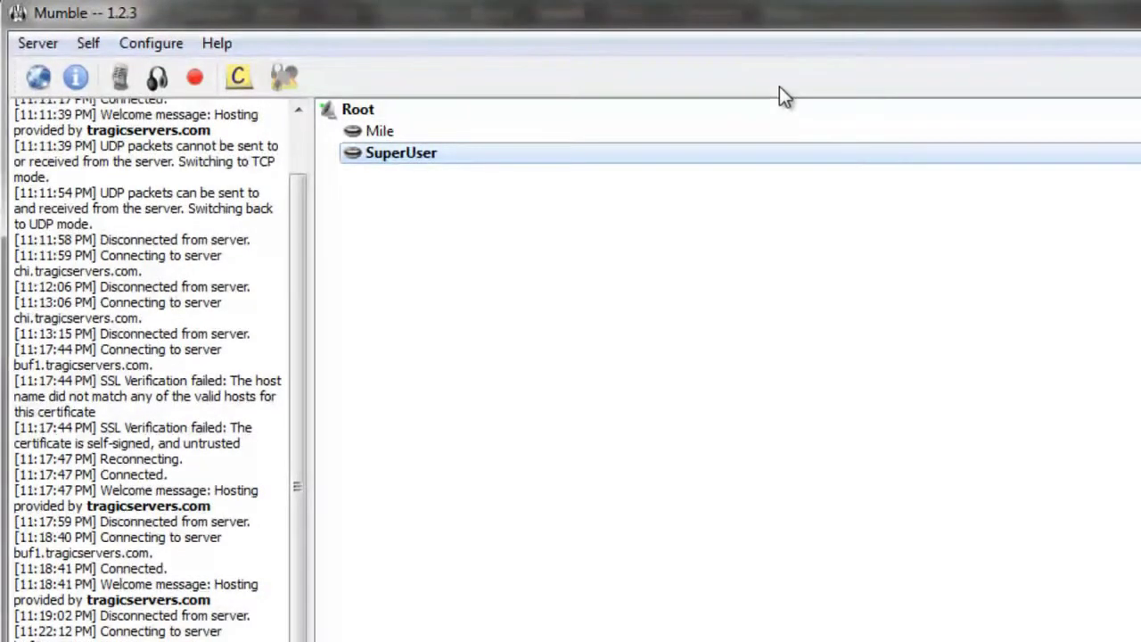
click(415, 106)
right_click(415, 107)
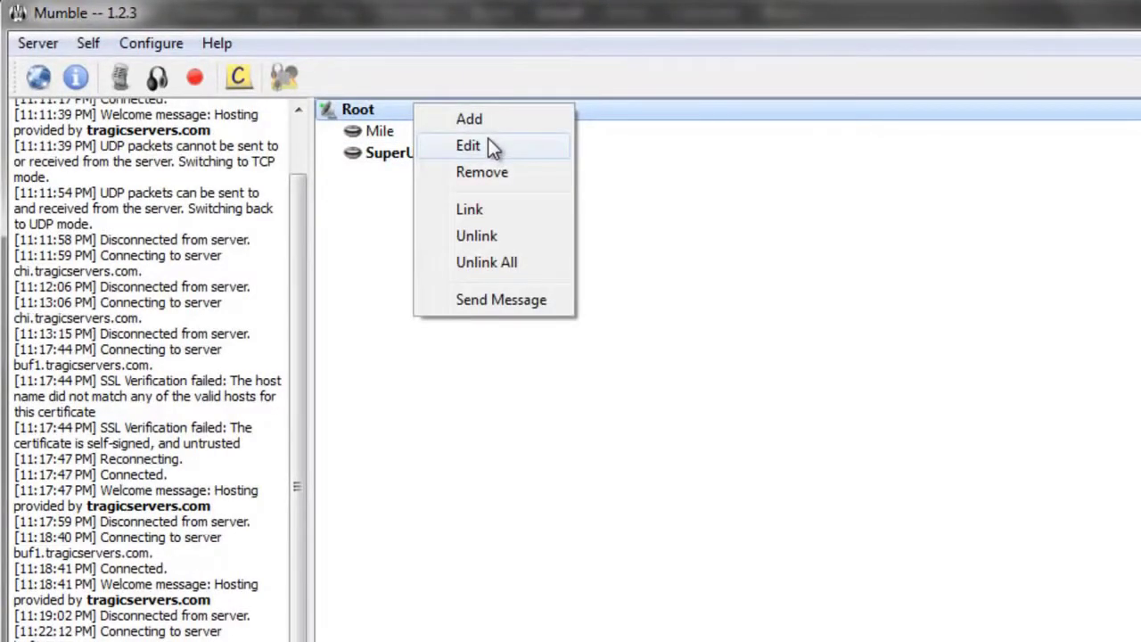
Step: Open the Root channel's Groups settings and choose the admin group
click(543, 145)
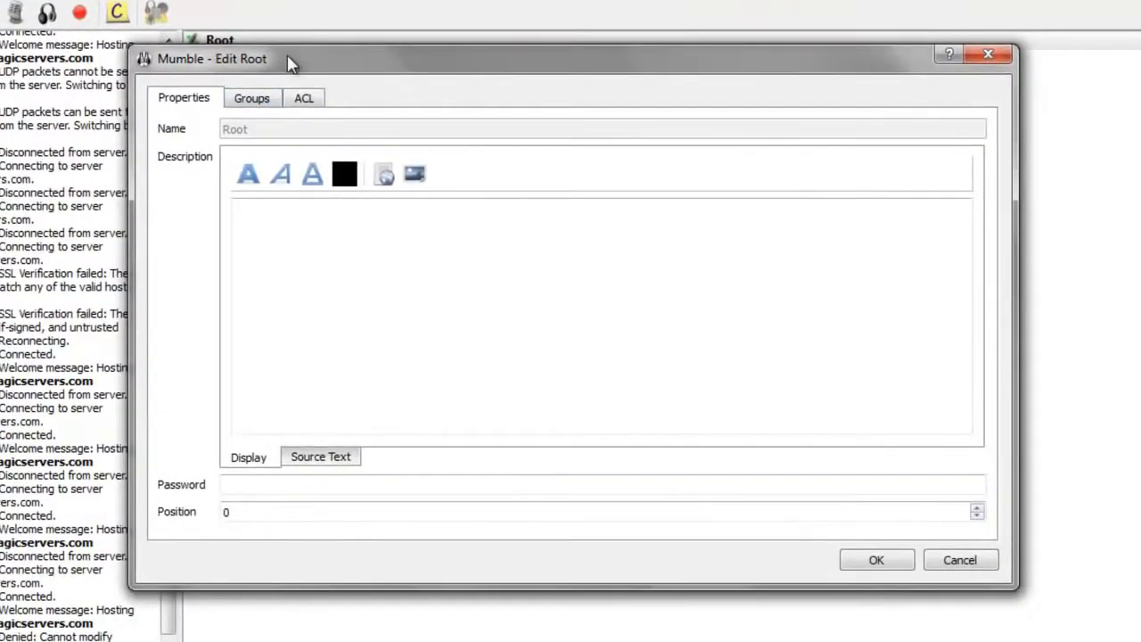
click(994, 80)
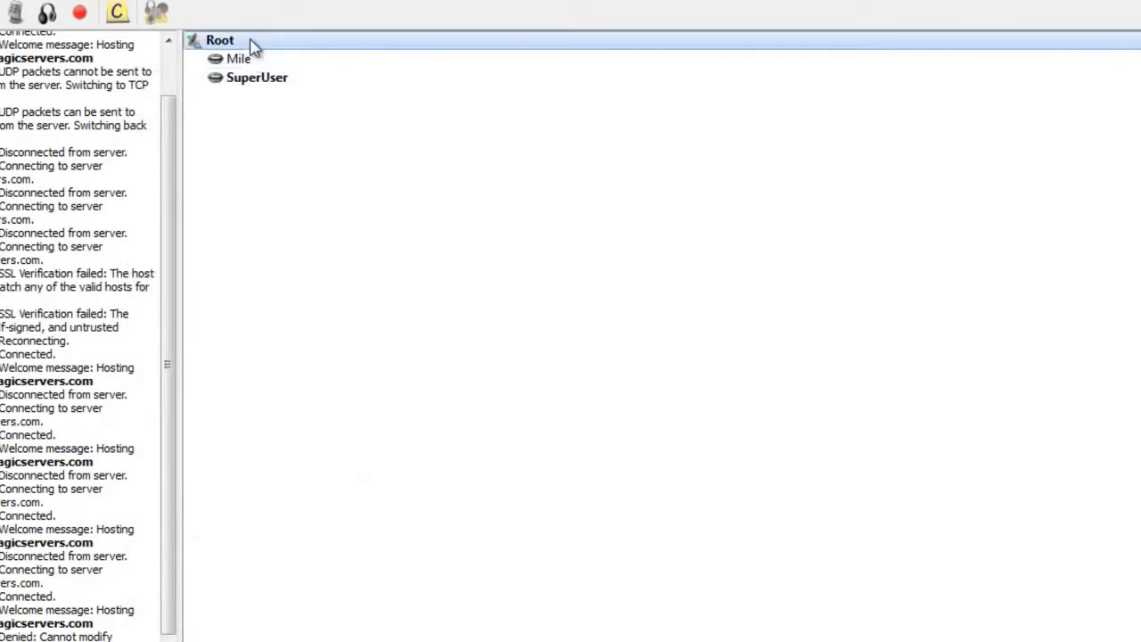
right_click(253, 41)
click(296, 75)
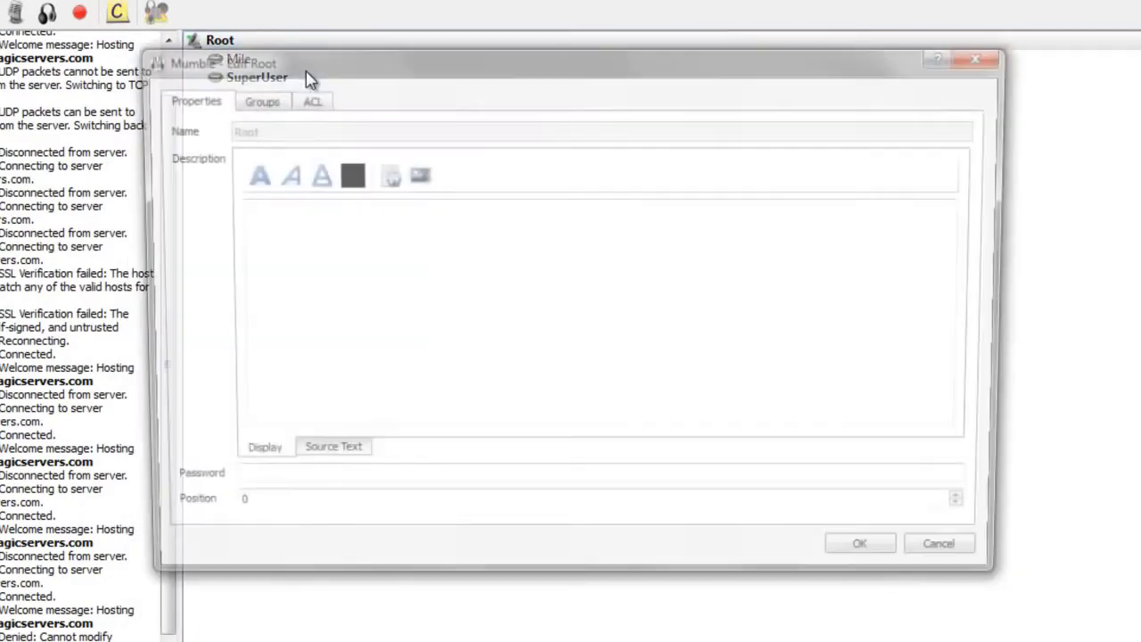
click(252, 99)
click(485, 154)
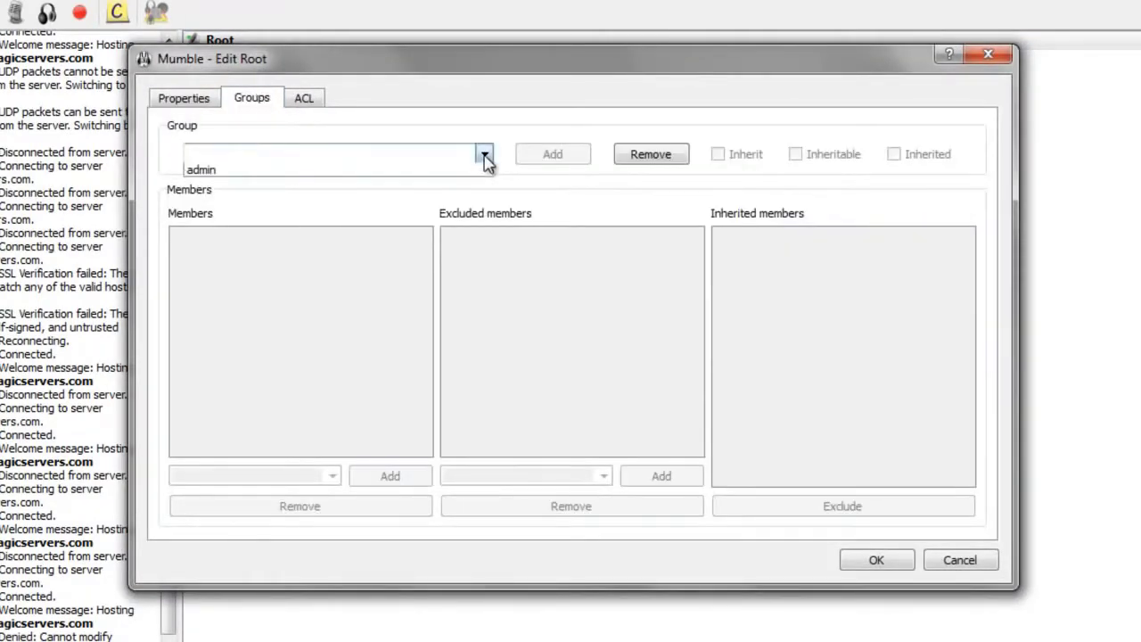
click(445, 171)
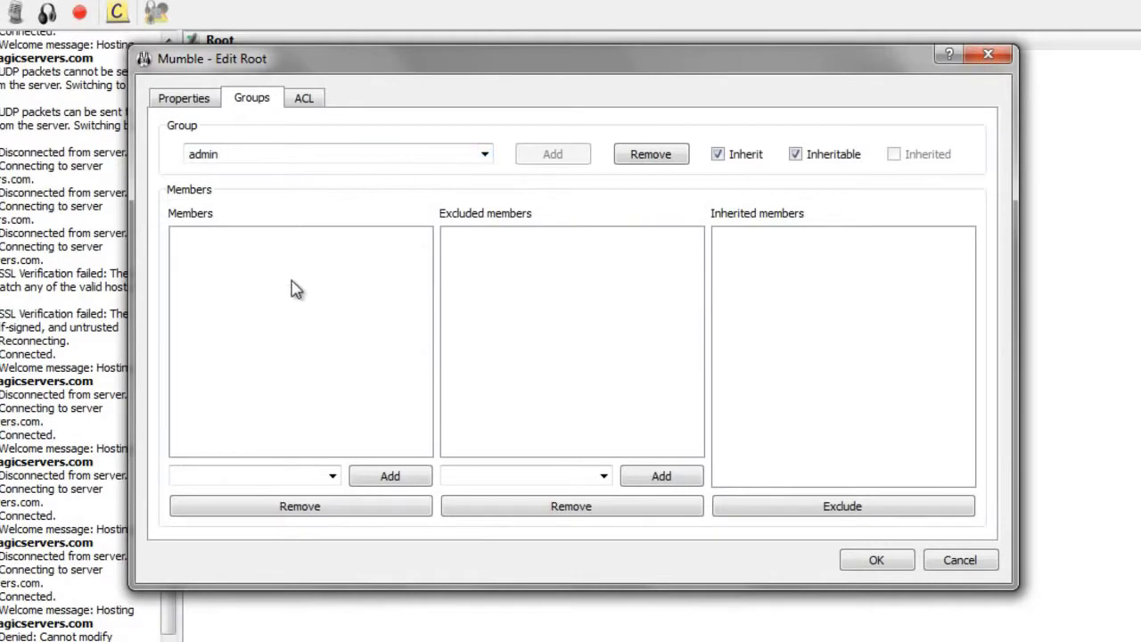
Step: Add the regular user's username as an admin member and save with OK
click(290, 474)
text(Shwan)
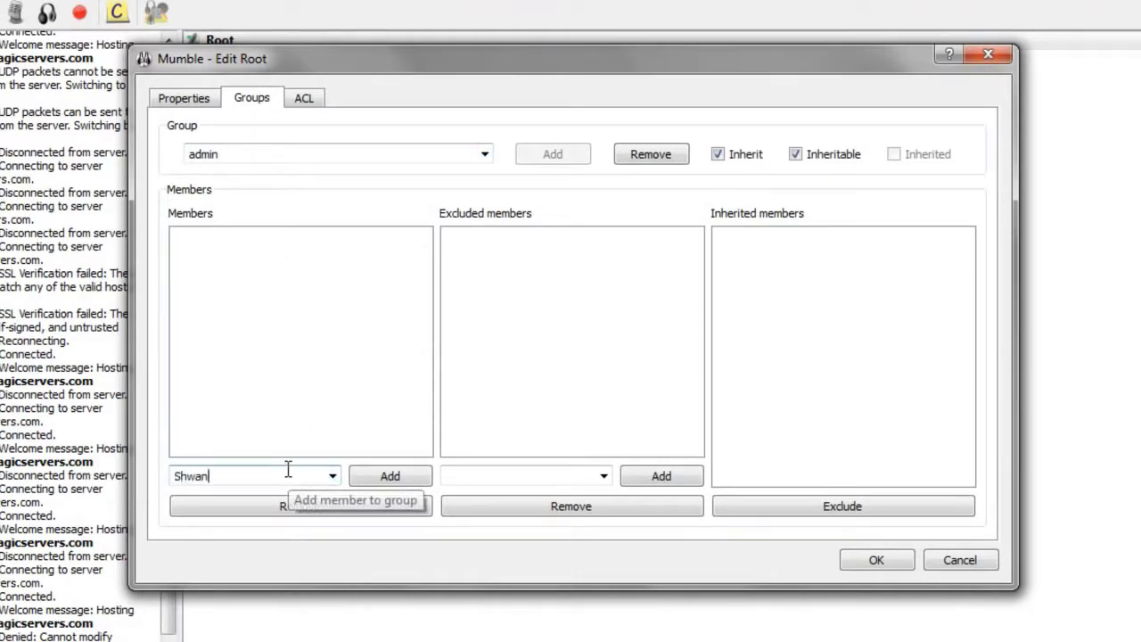
click(392, 476)
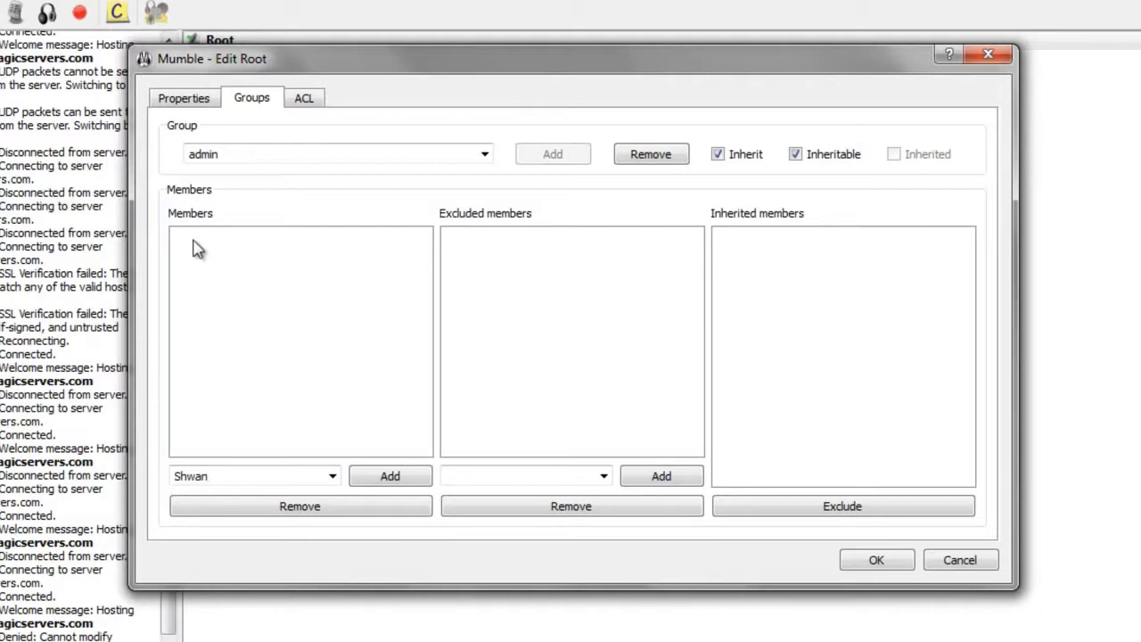
click(394, 474)
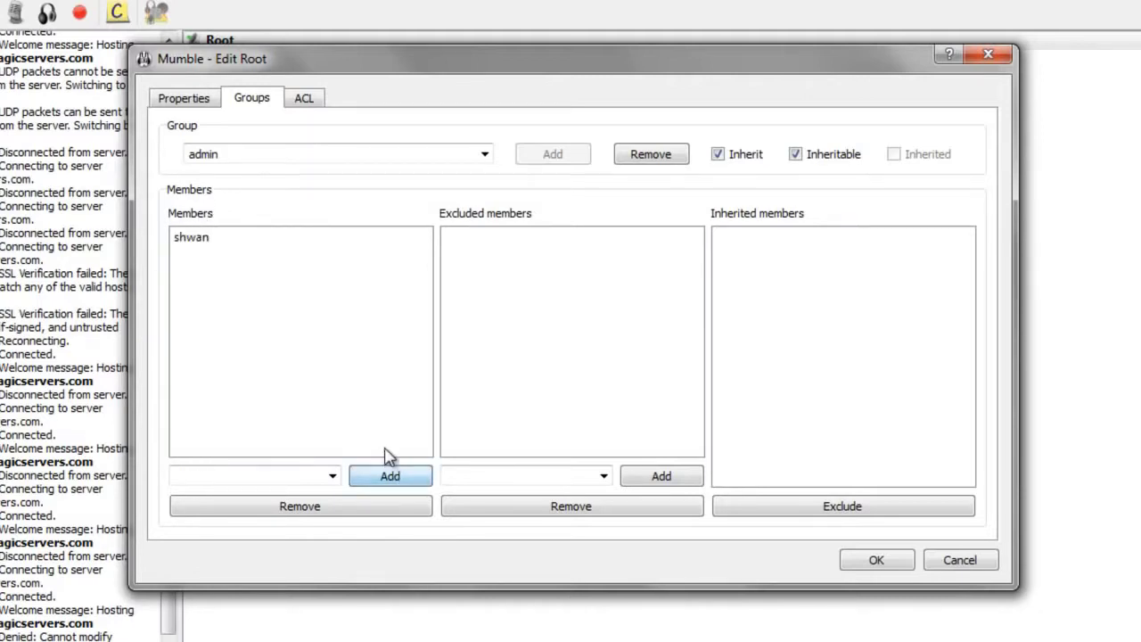
click(226, 239)
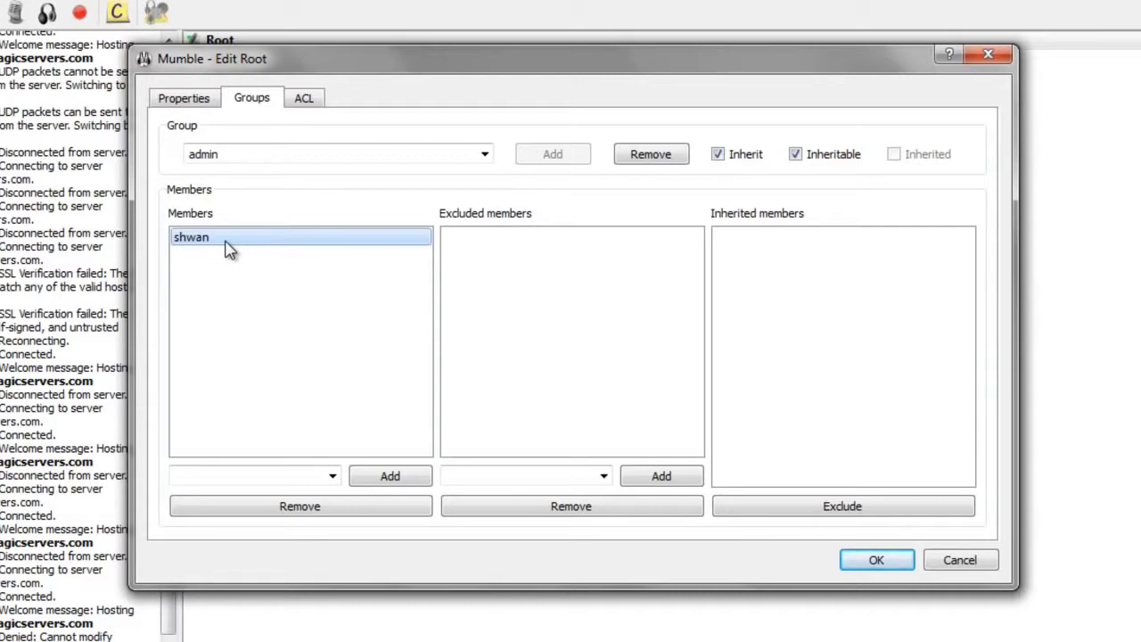
click(894, 563)
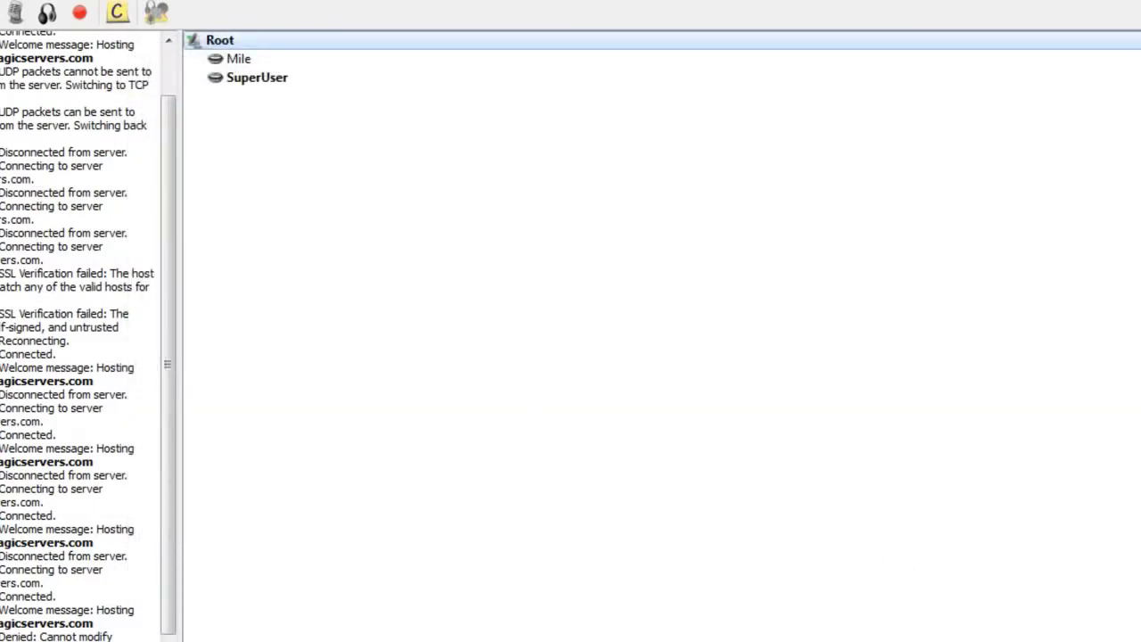
Step: Disconnect, switch the tragicservers favourite's username to the regular account, and reconnect to it
key(alt+s)
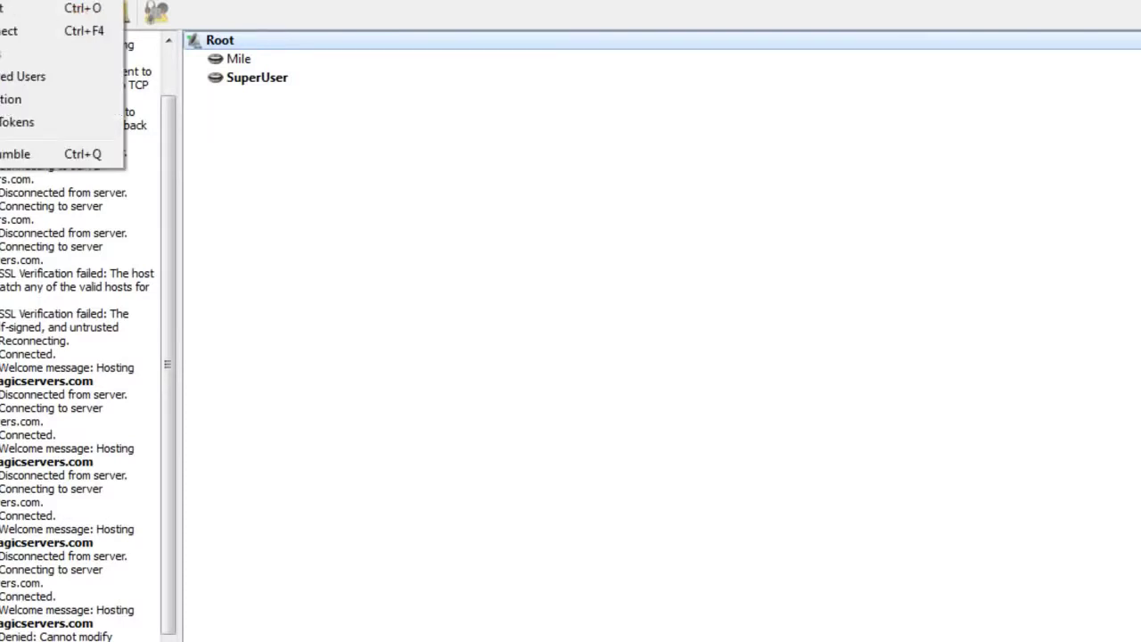
key(d)
key(alt+s)
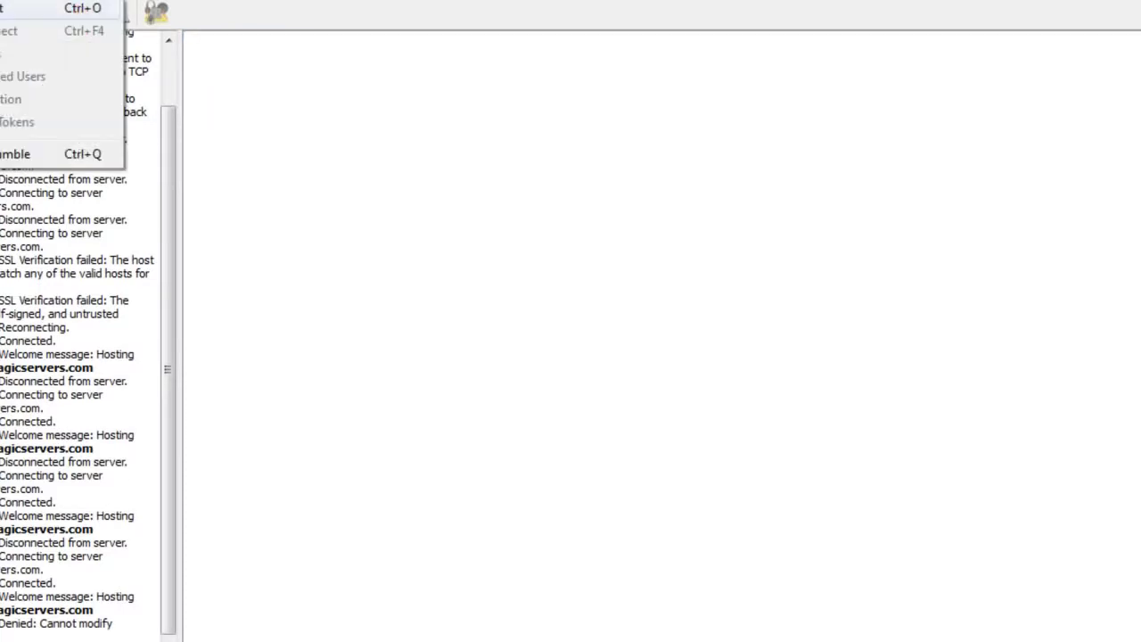
key(c)
right_click(123, 163)
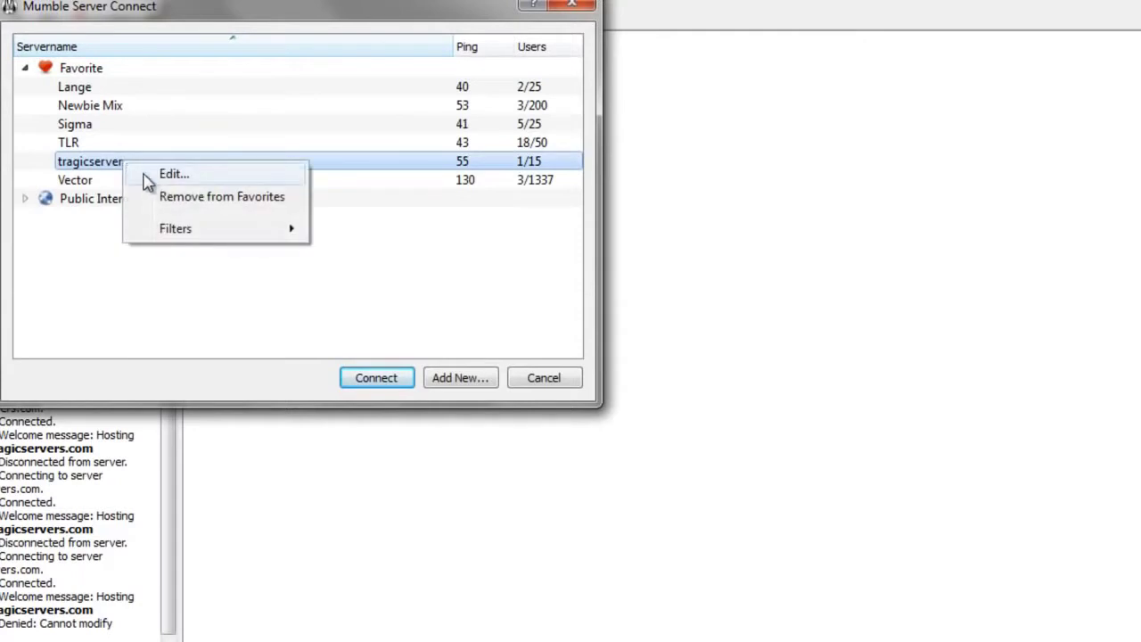
click(166, 183)
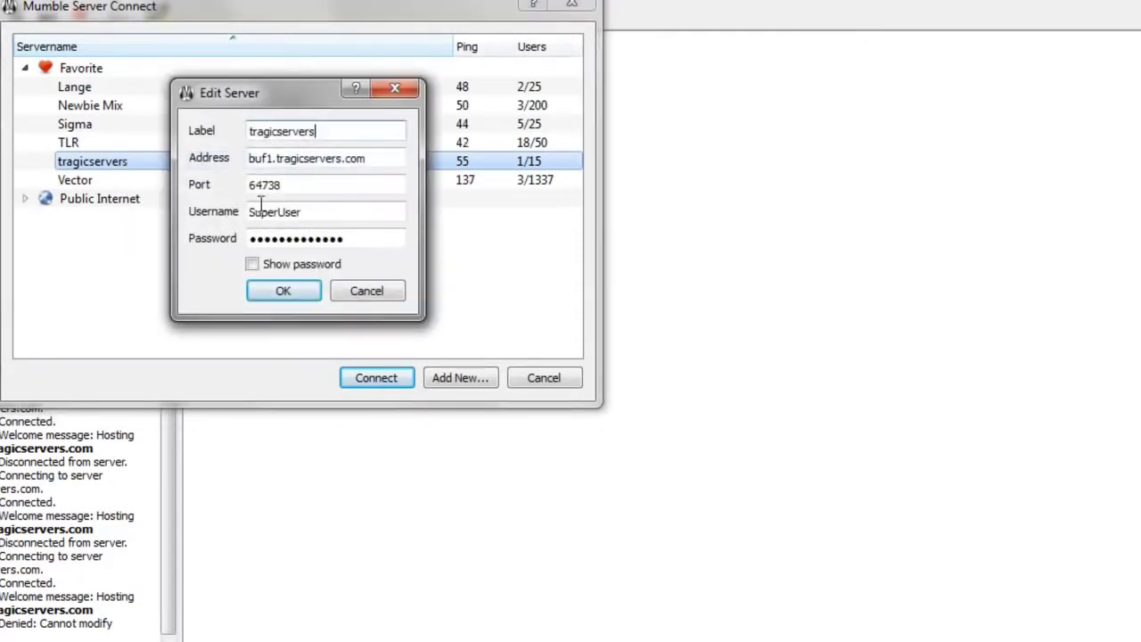
key(Tab)
key(Tab)
key(Tab)
text(Shwan)
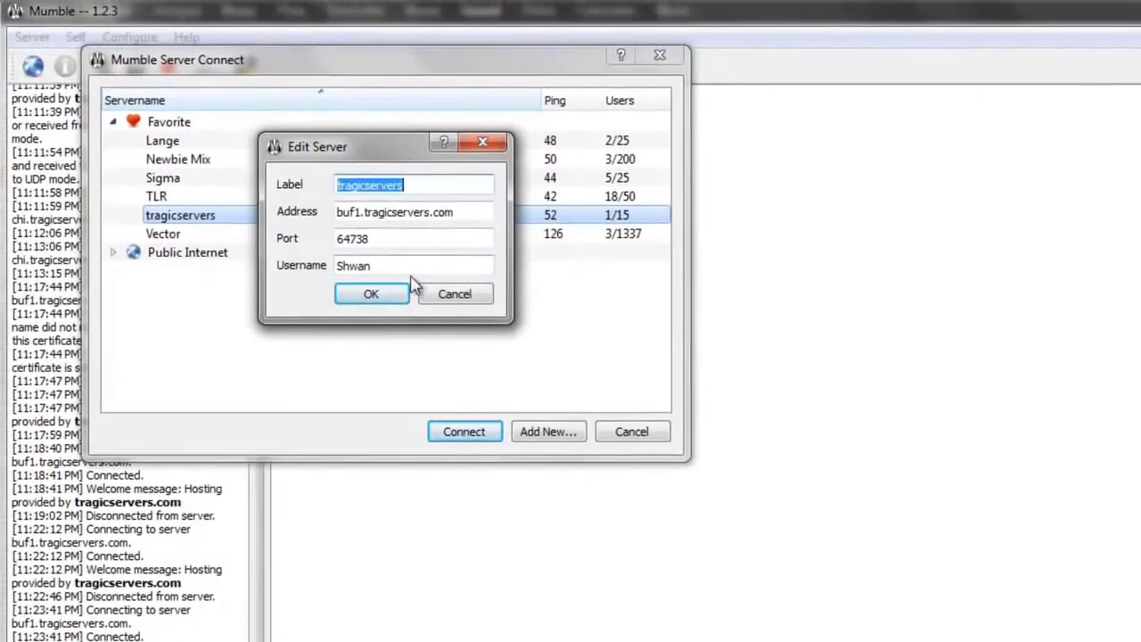
click(370, 295)
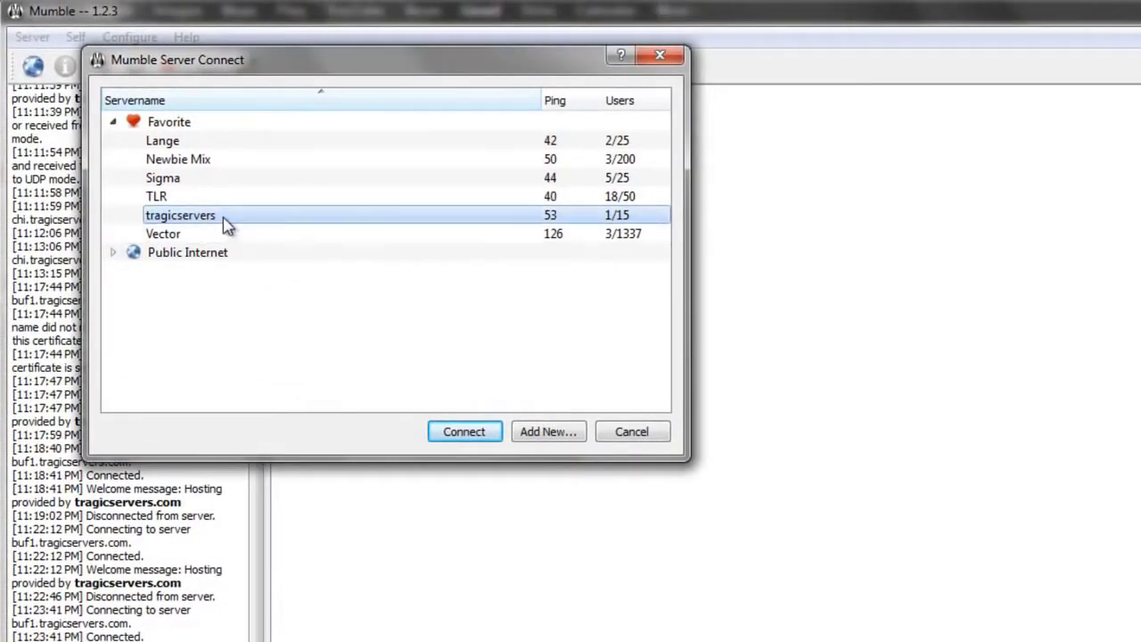
double_click(225, 217)
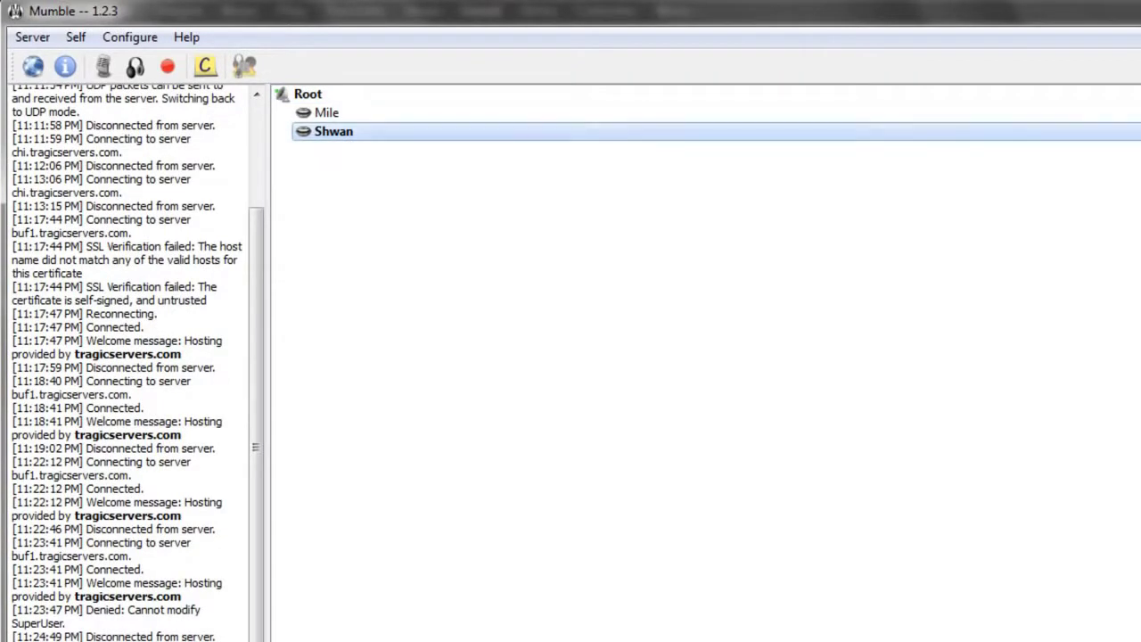
Step: Open Server > Registered Users and select the single registered account listed there
click(32, 36)
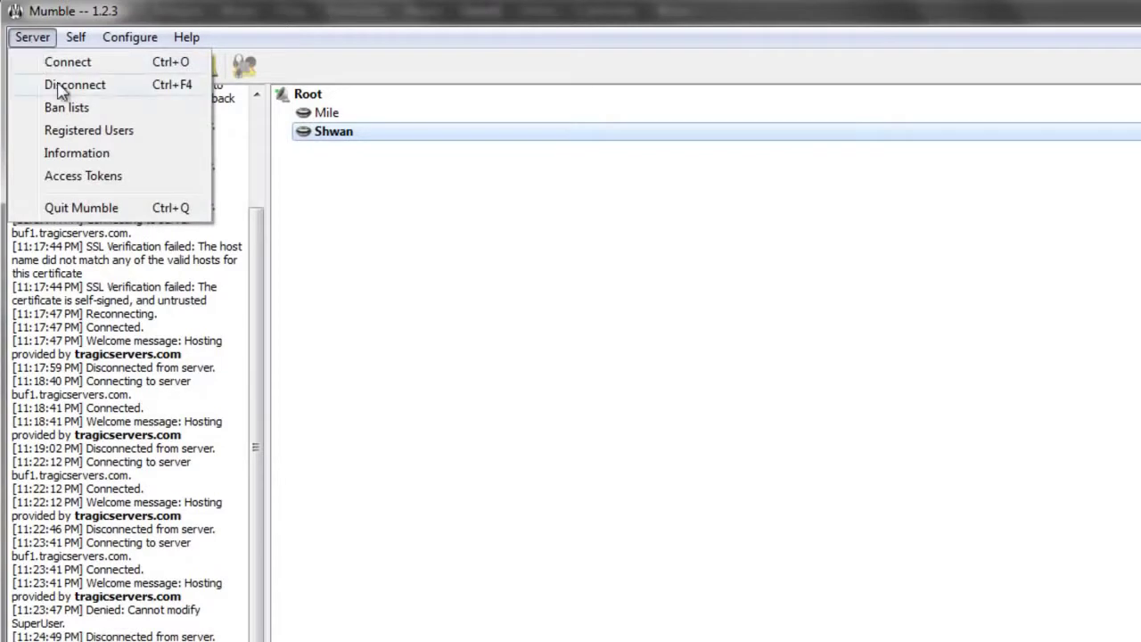
click(90, 131)
drag(593, 173, 822, 144)
click(676, 202)
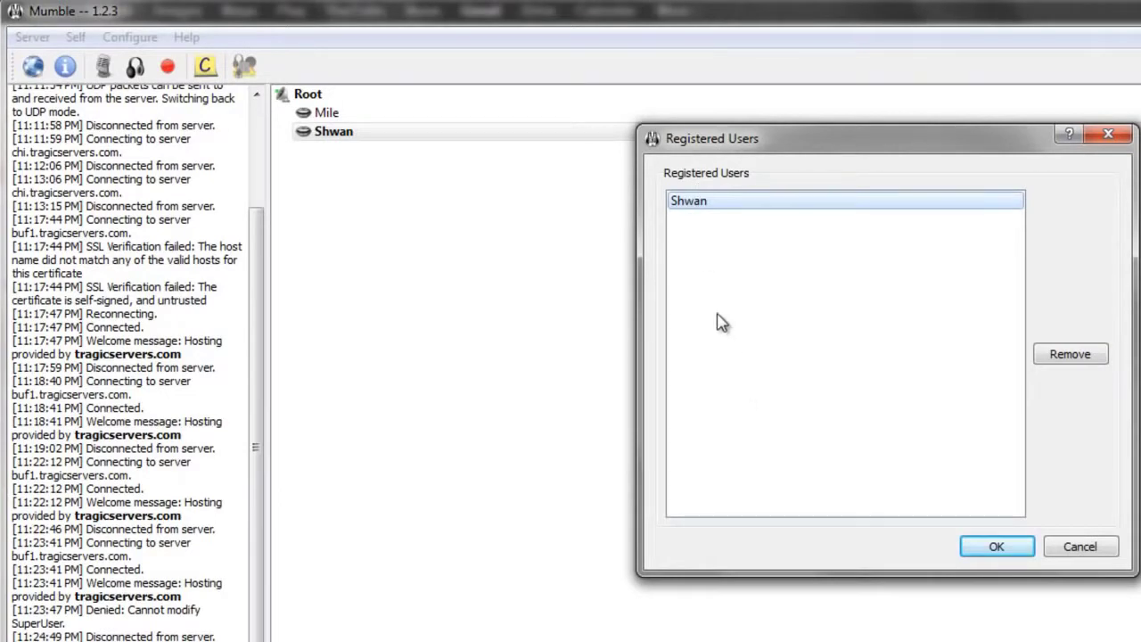
drag(842, 138, 340, 131)
click(651, 129)
click(32, 36)
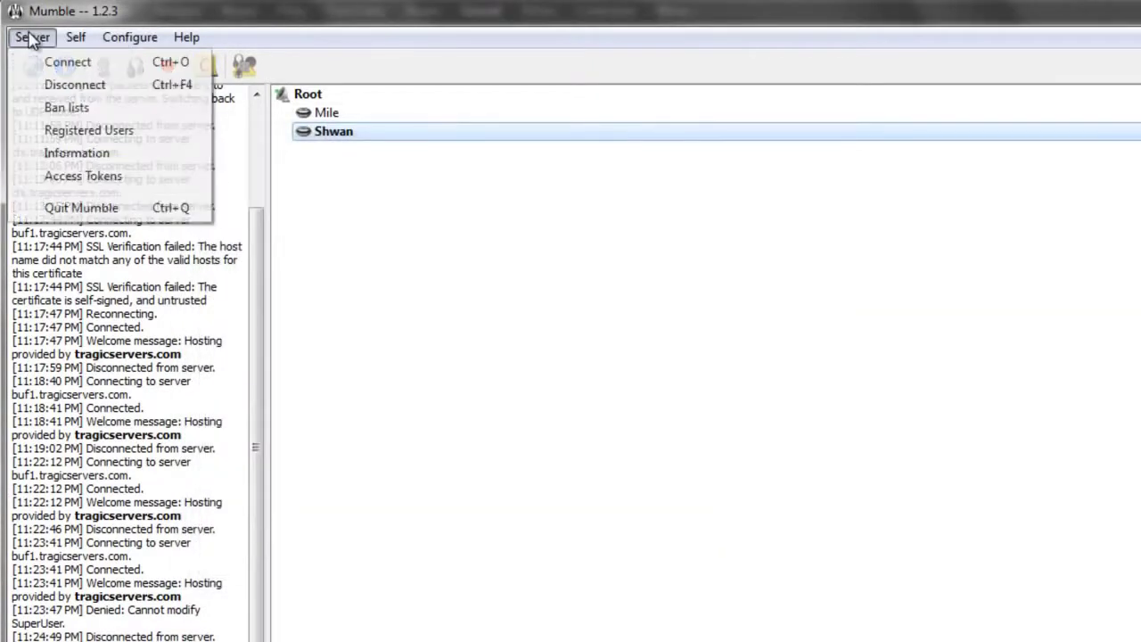
click(100, 139)
click(561, 223)
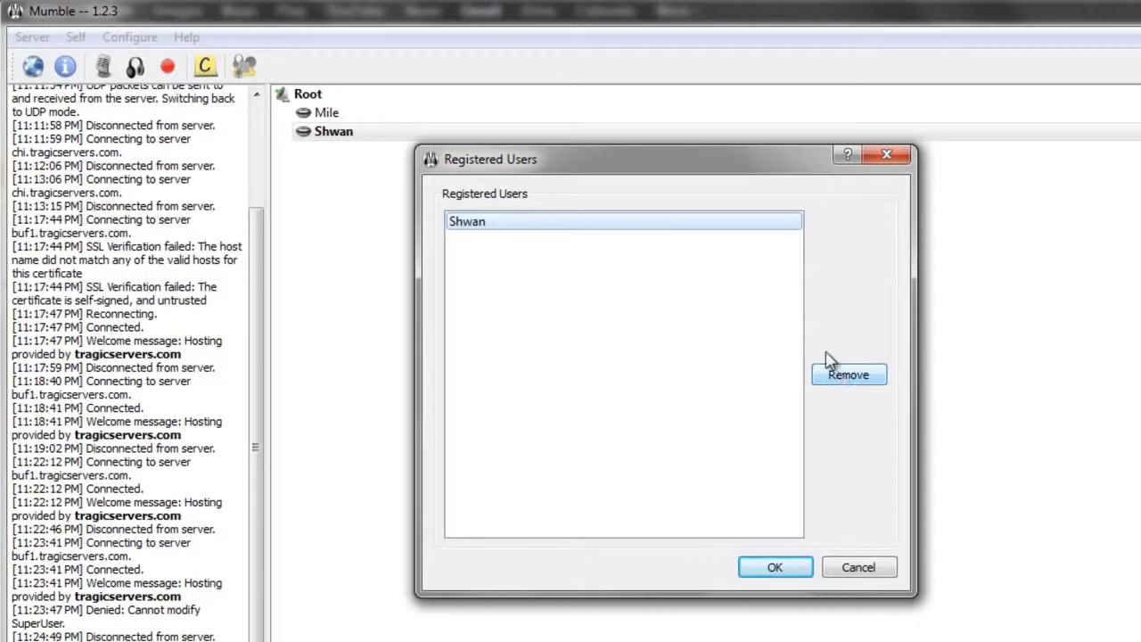
Step: Close the Registered Users list and select the Root channel
click(896, 154)
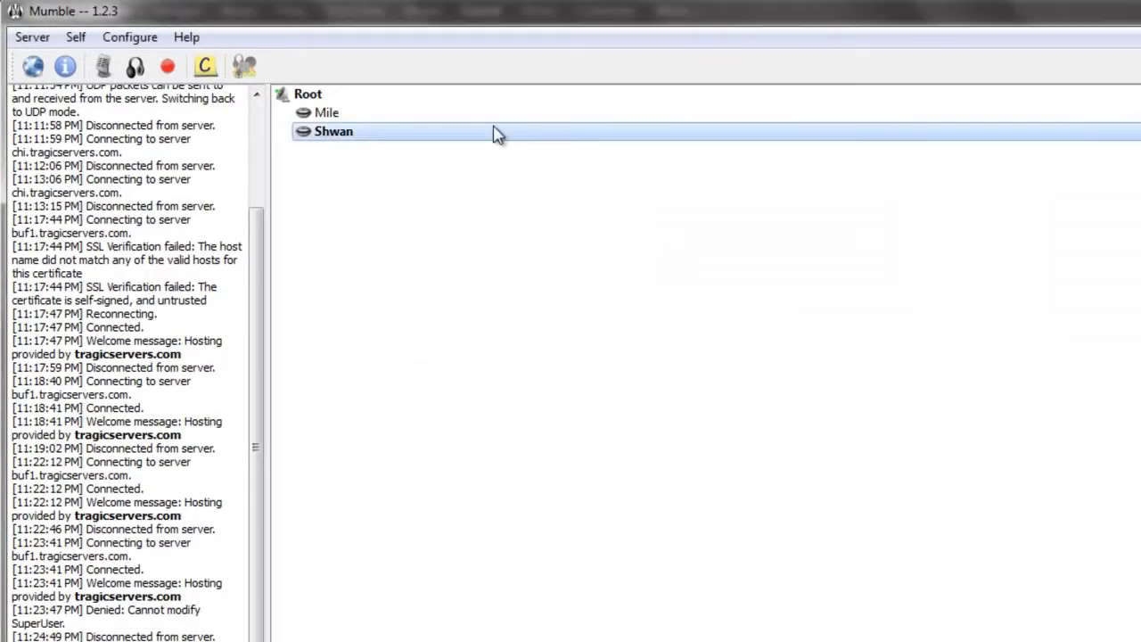
click(472, 114)
click(397, 100)
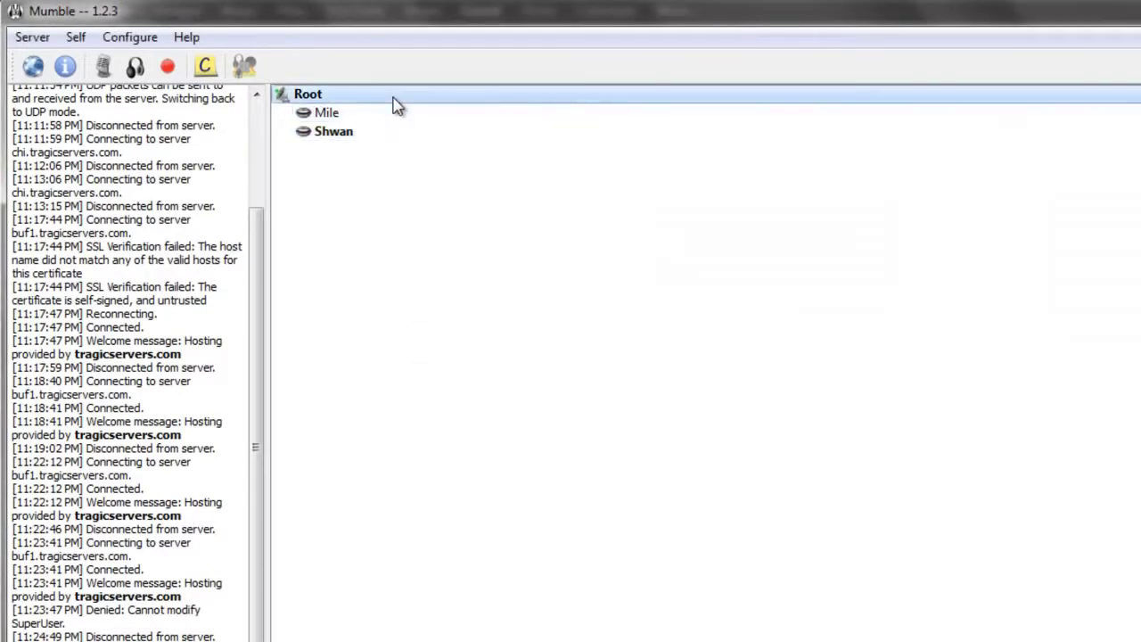
Step: Check the admin group's members in Root's Groups tab, then close without saving
right_click(397, 105)
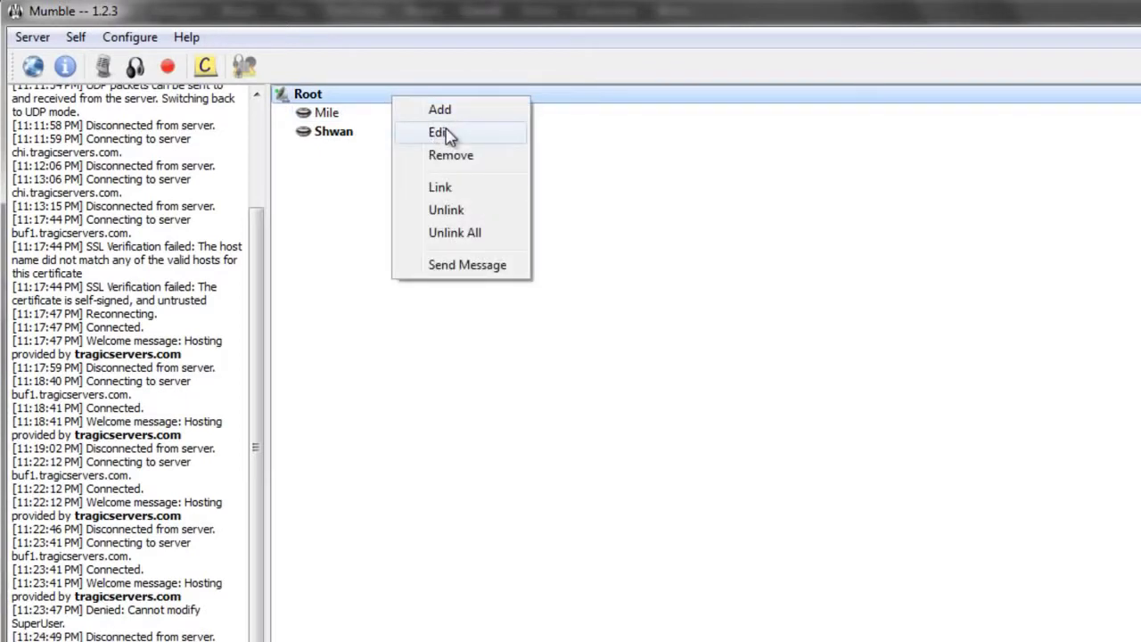
click(449, 134)
click(357, 149)
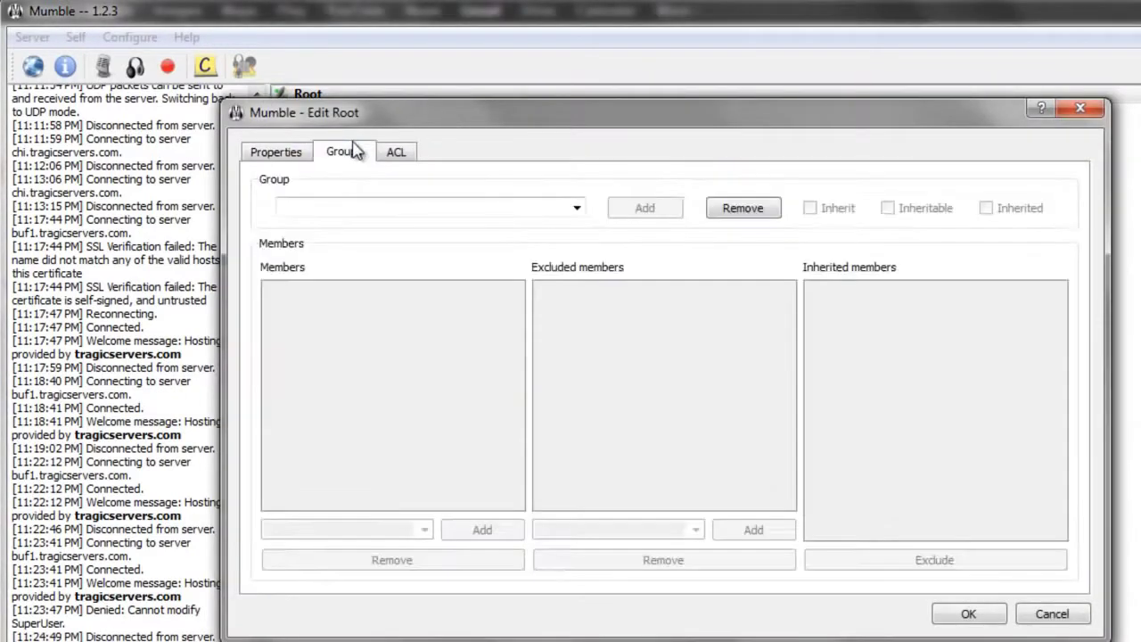
click(576, 208)
click(392, 223)
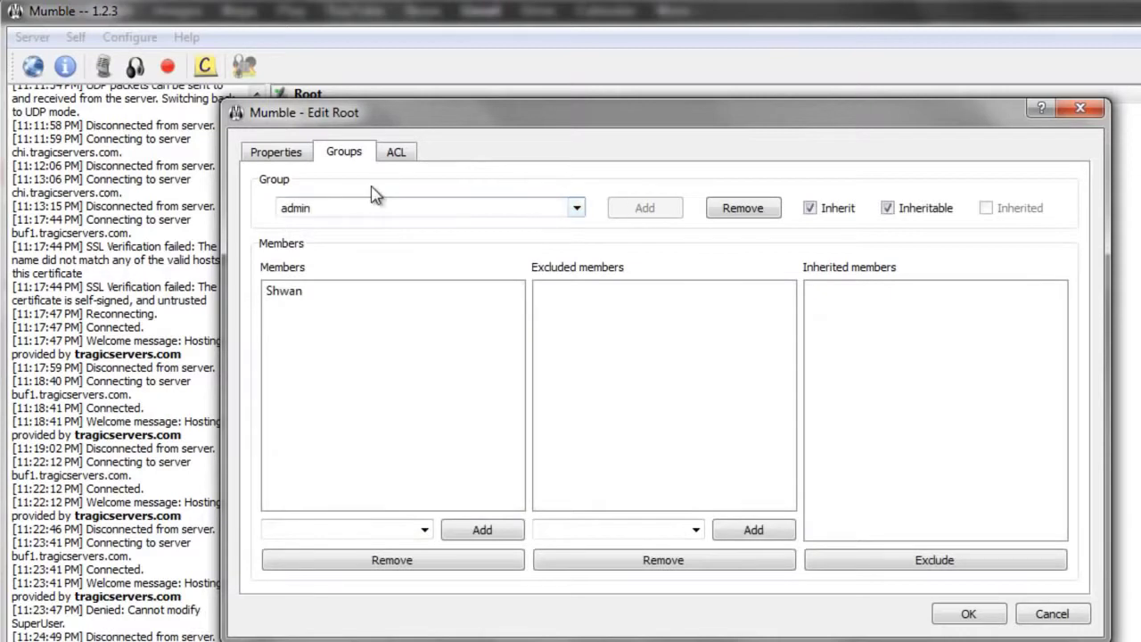
click(304, 526)
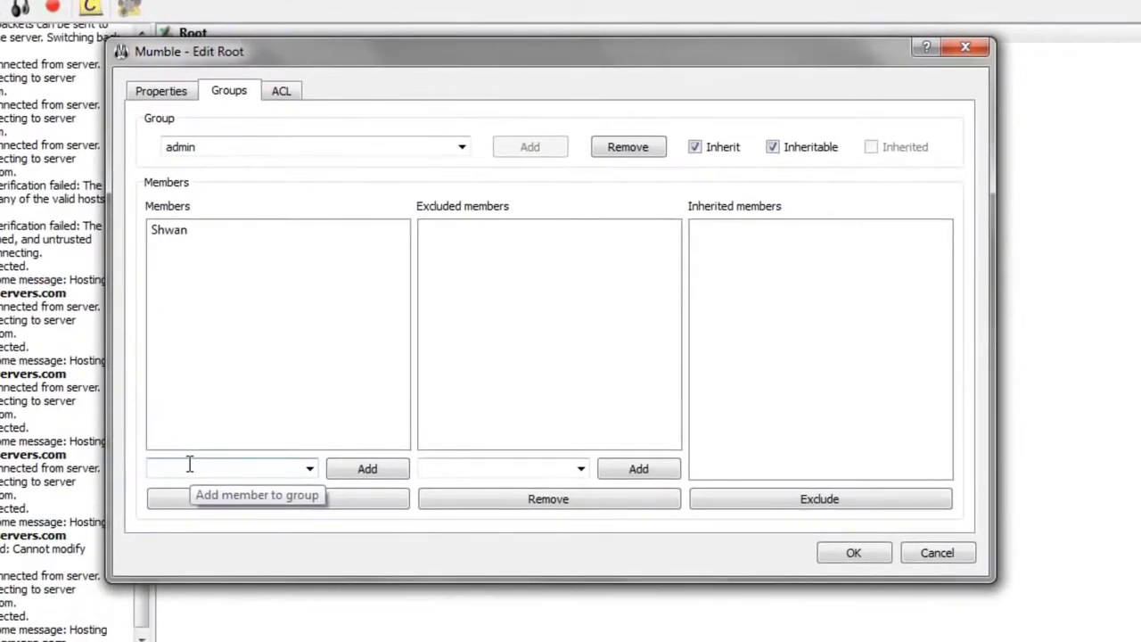
click(965, 48)
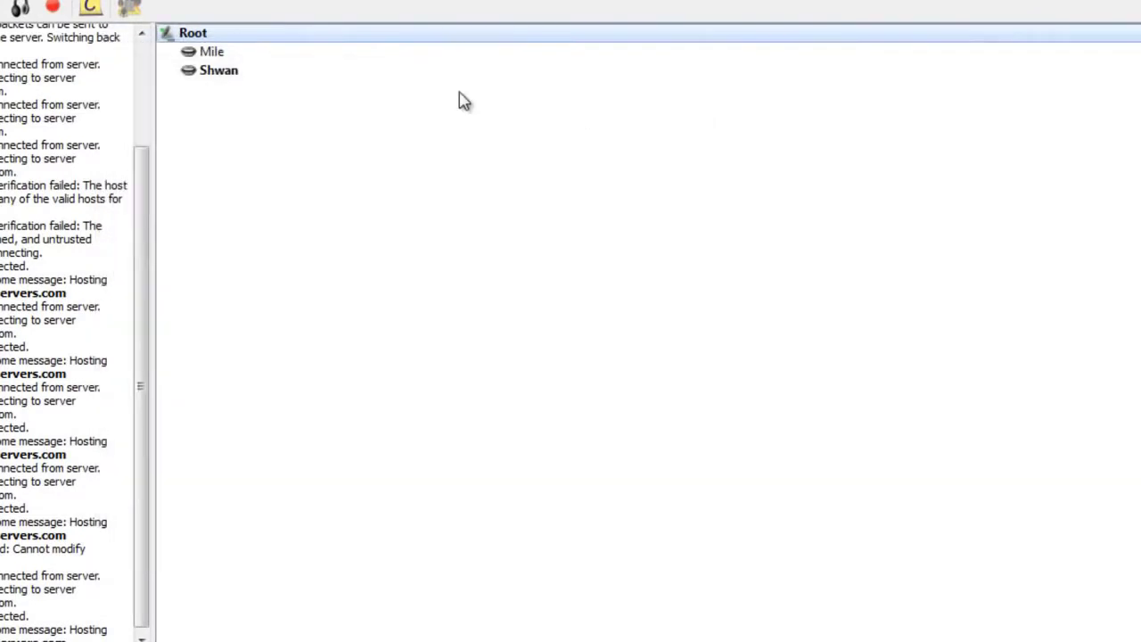
click(401, 52)
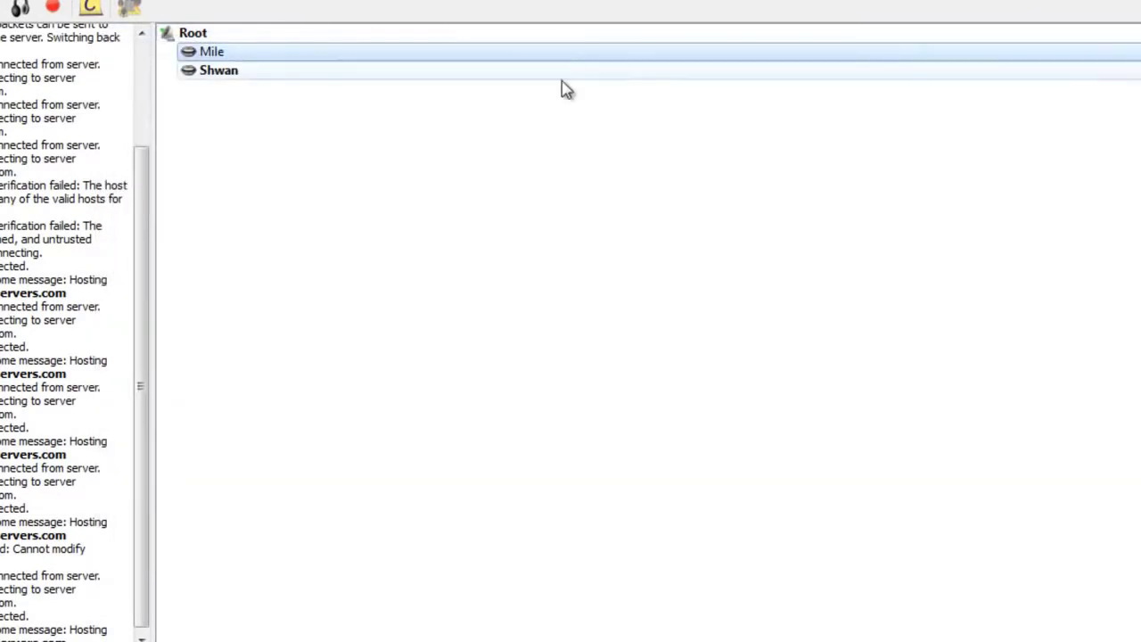
click(18, 2)
click(19, 91)
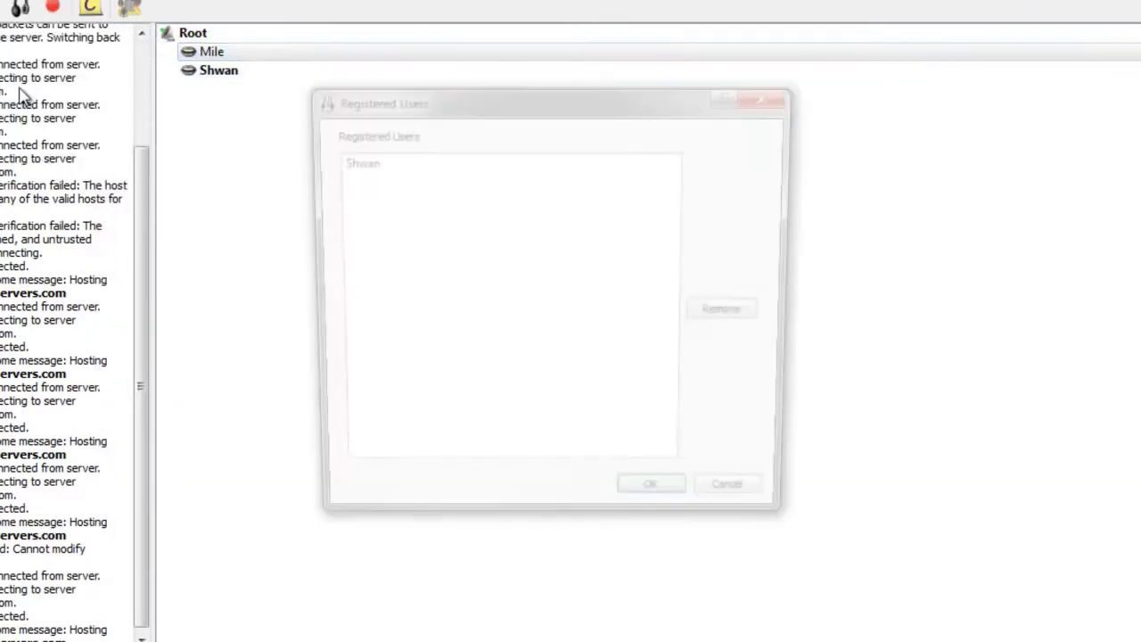
click(760, 102)
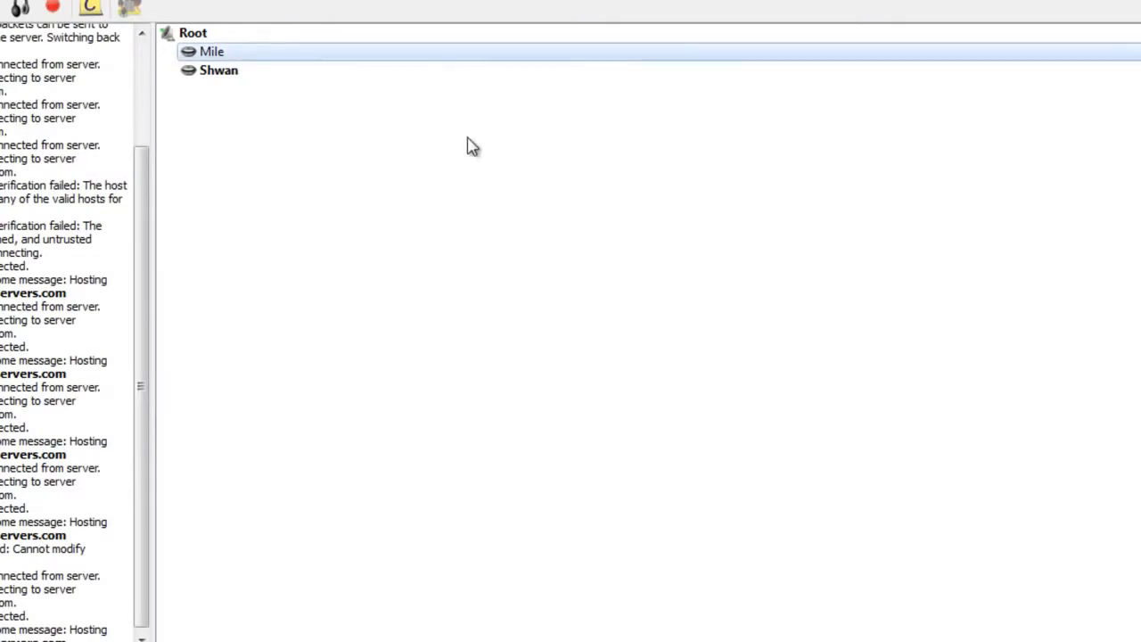
right_click(326, 56)
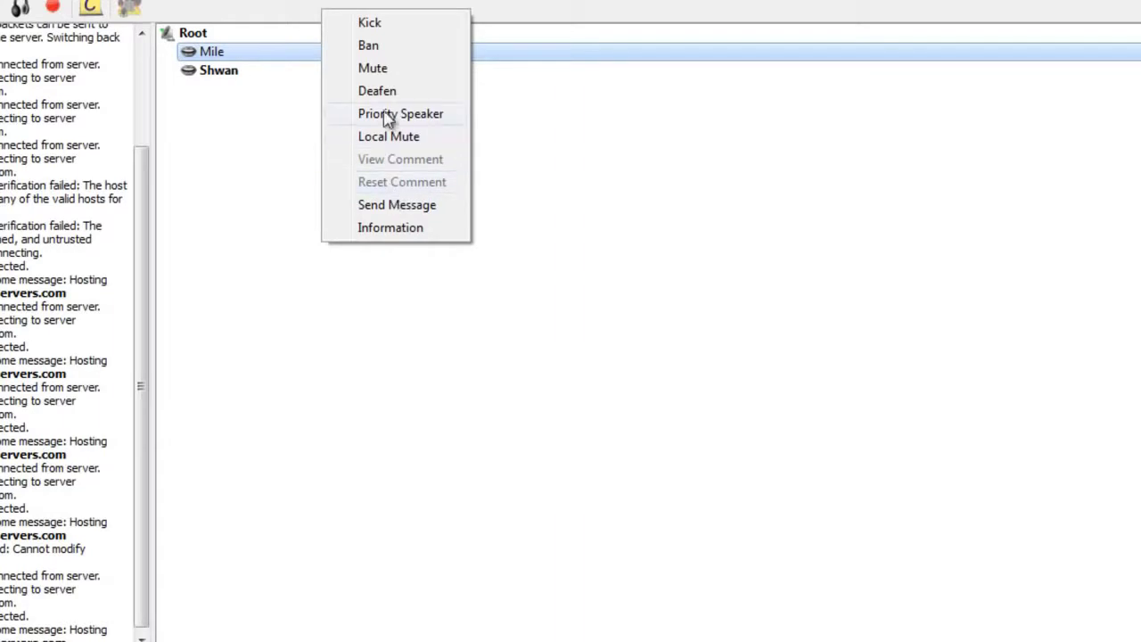
click(527, 176)
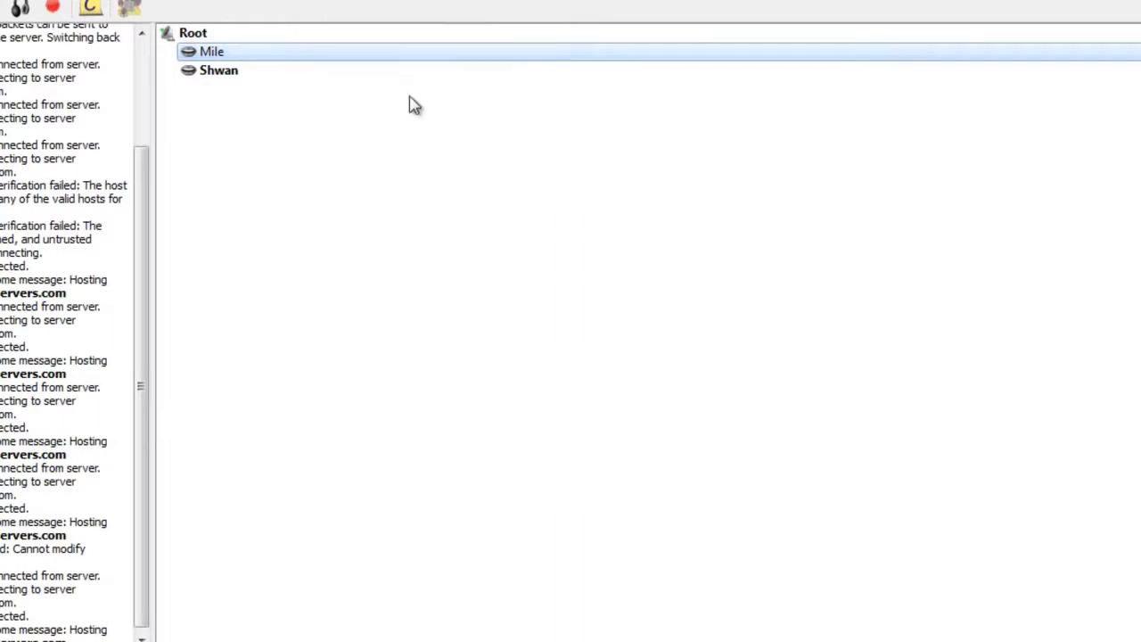
right_click(241, 55)
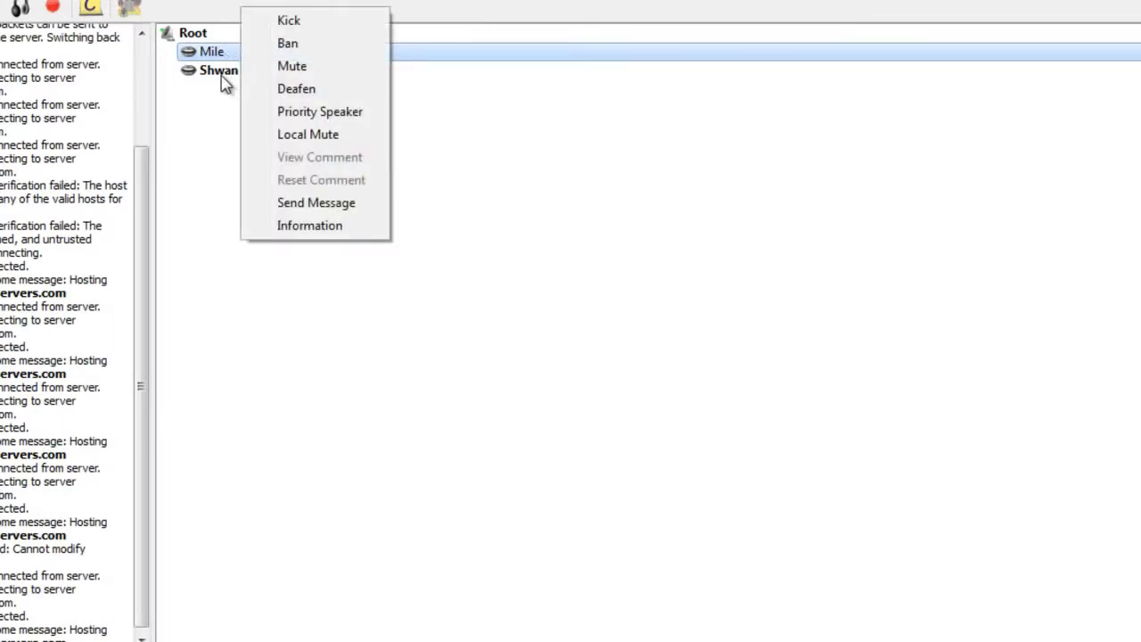
click(218, 78)
right_click(222, 62)
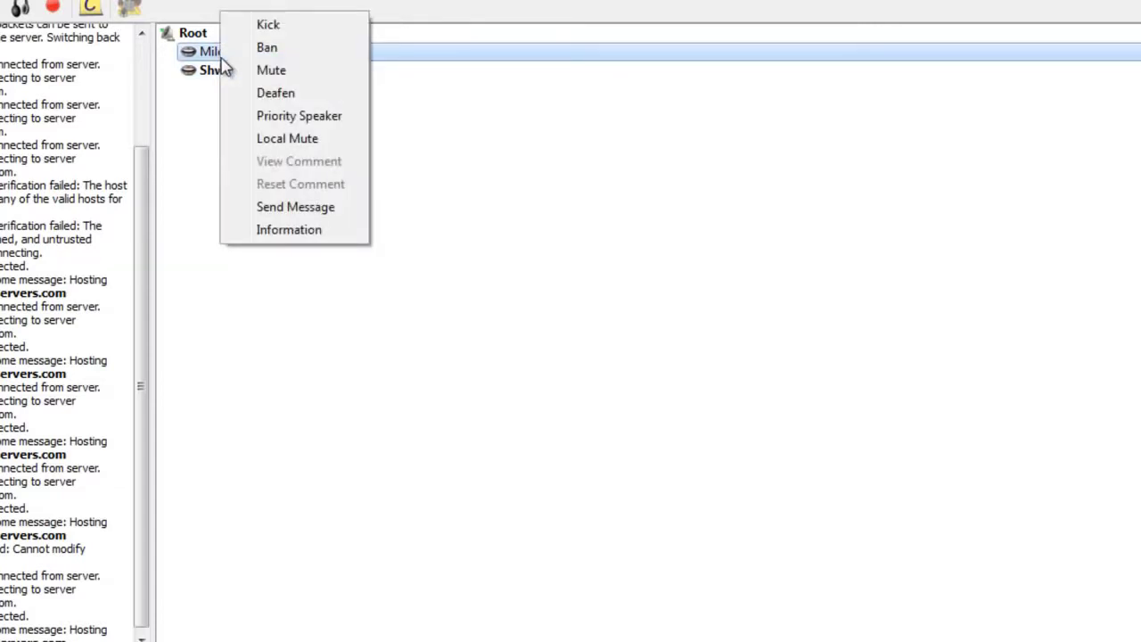
click(426, 152)
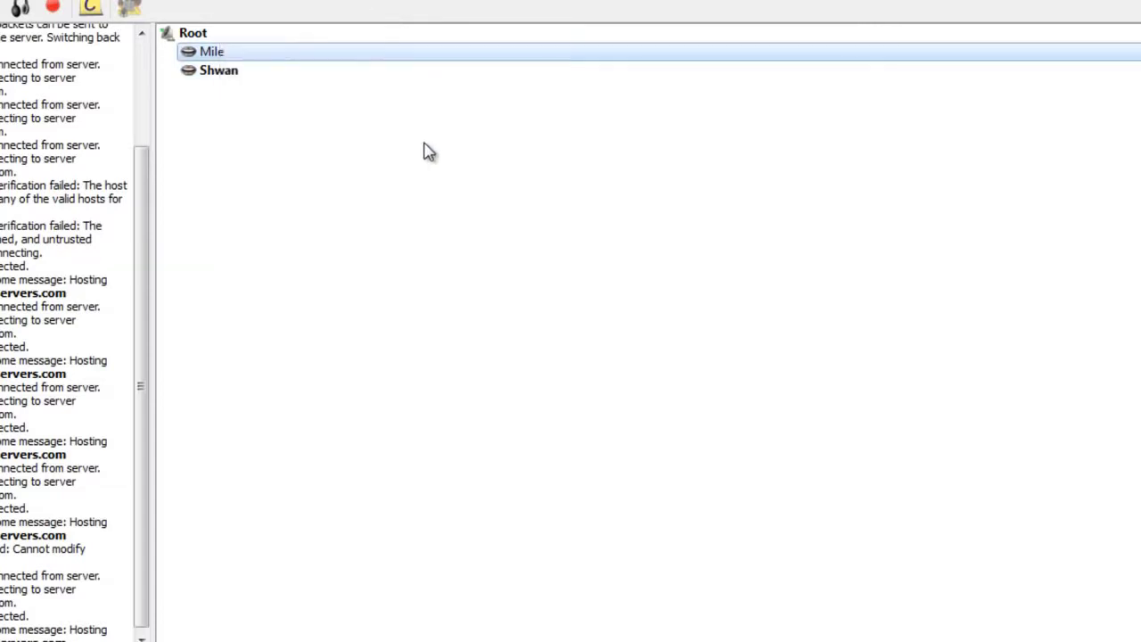
click(326, 68)
click(321, 50)
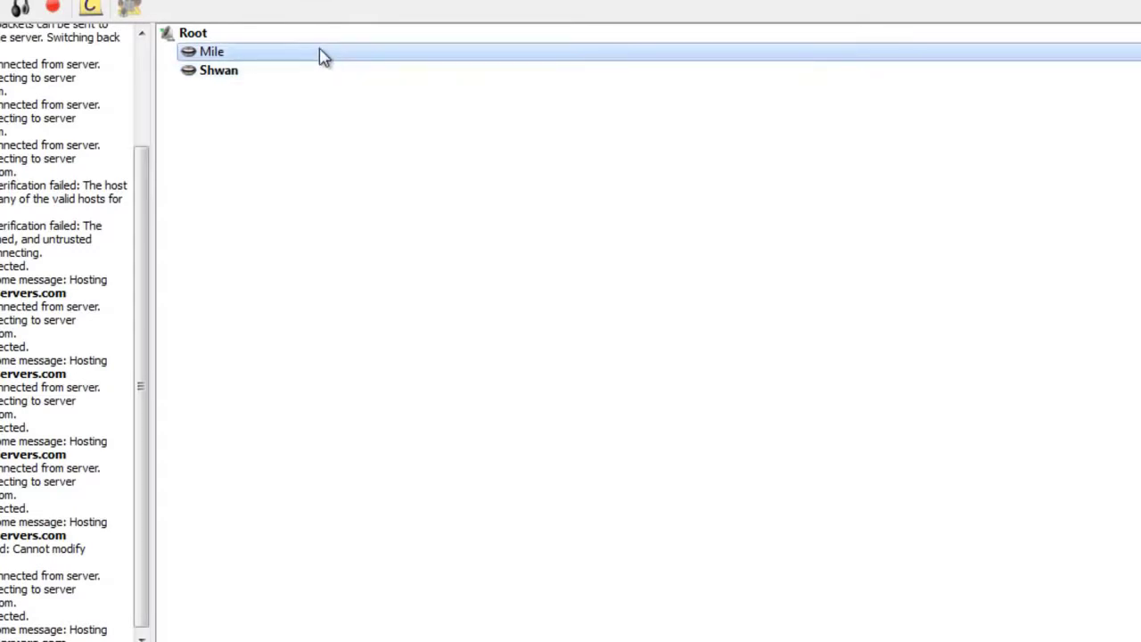
right_click(322, 54)
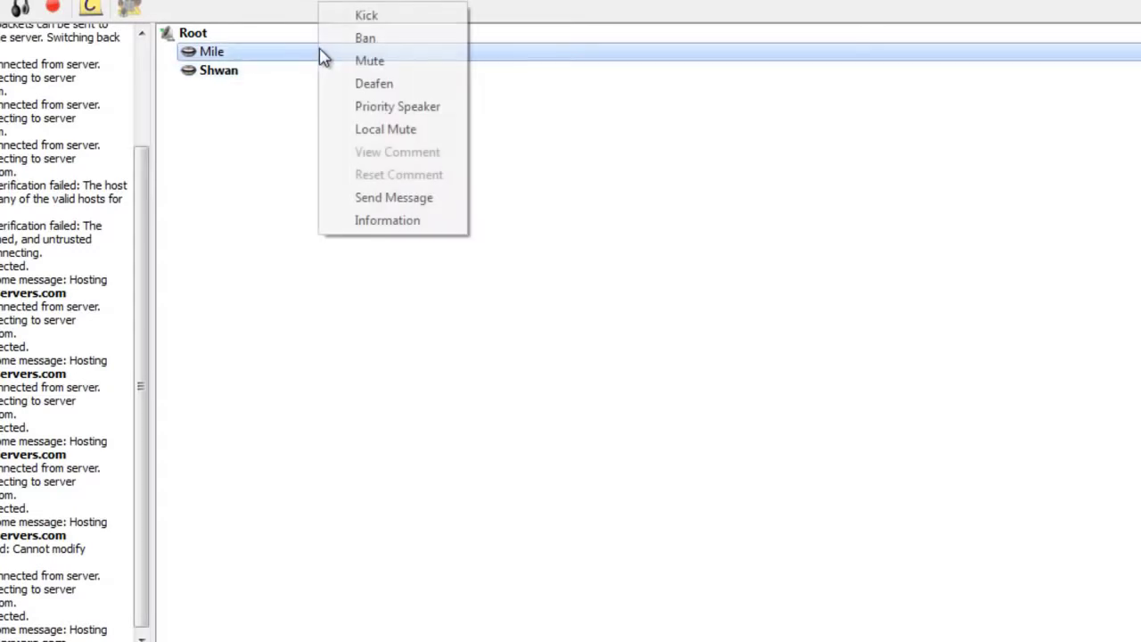
click(546, 182)
click(229, 72)
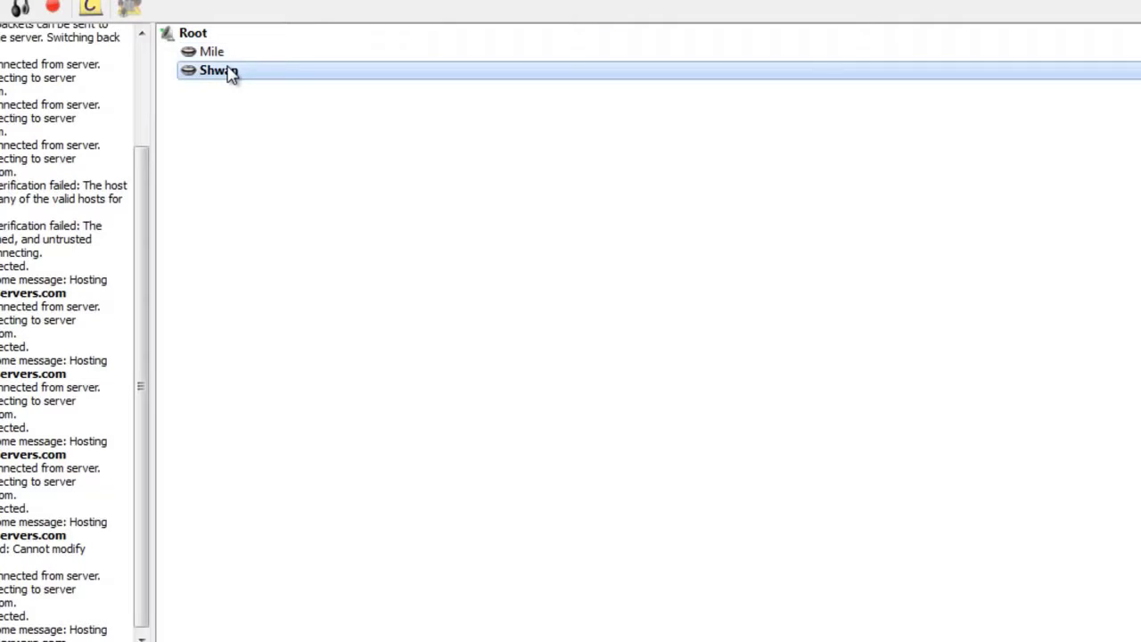
click(246, 54)
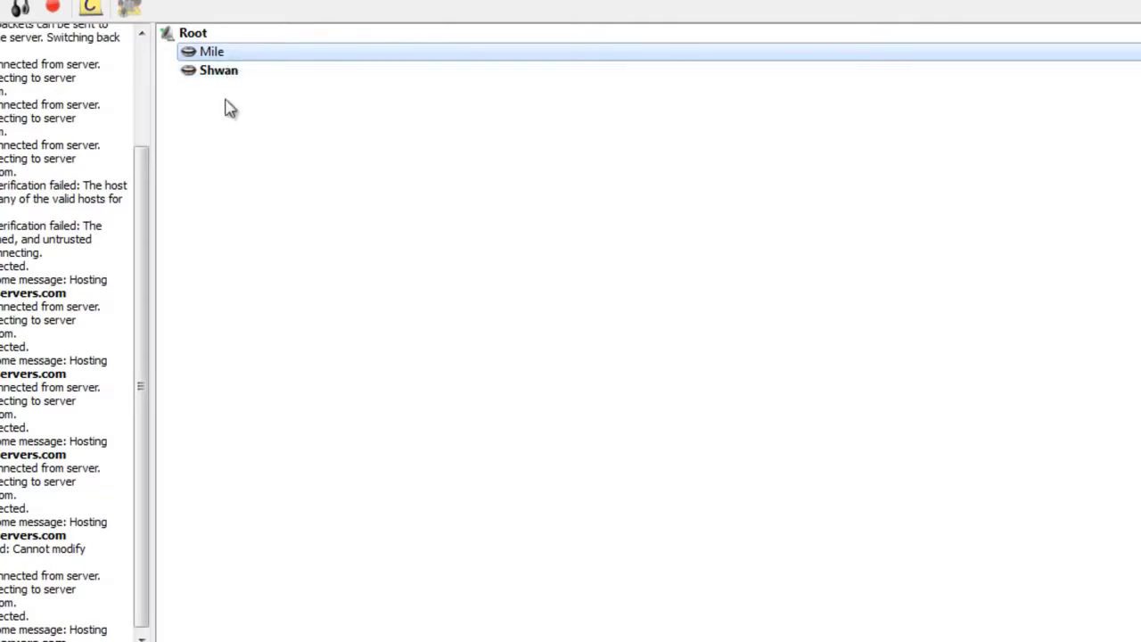
click(262, 70)
right_click(262, 70)
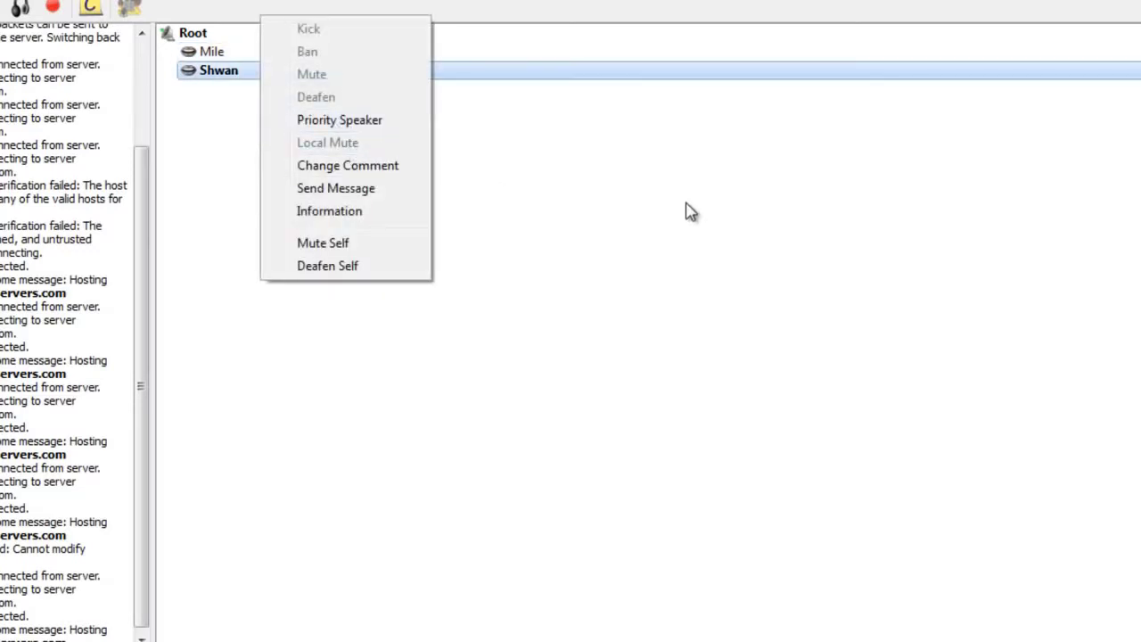
click(883, 155)
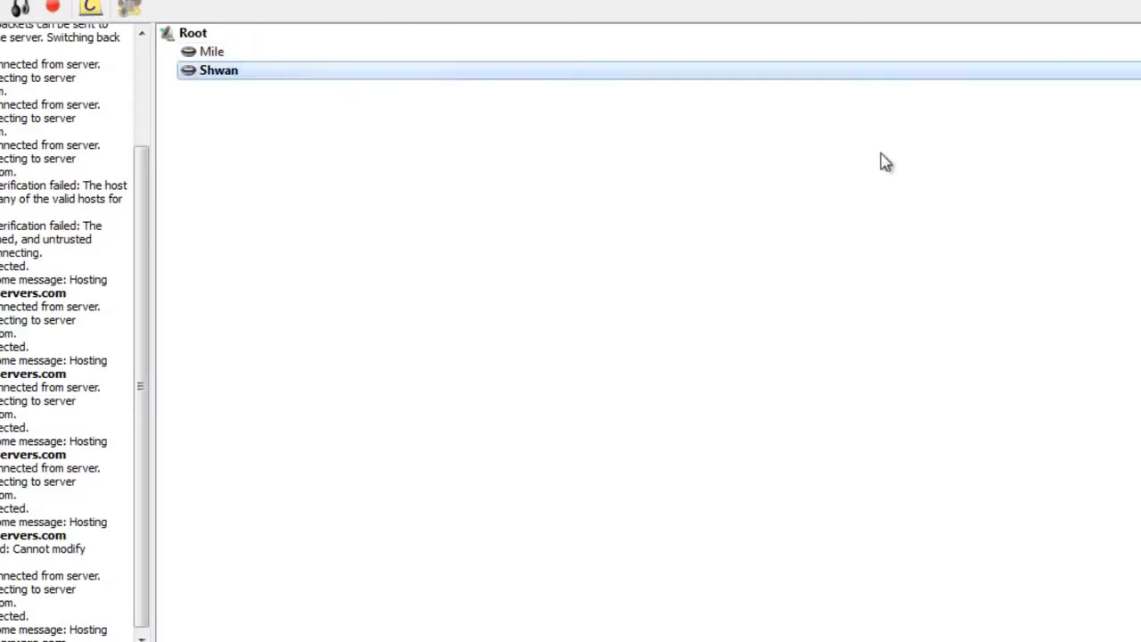
Step: Create a channel named 'Channel 1' directly under Root
click(191, 36)
right_click(194, 36)
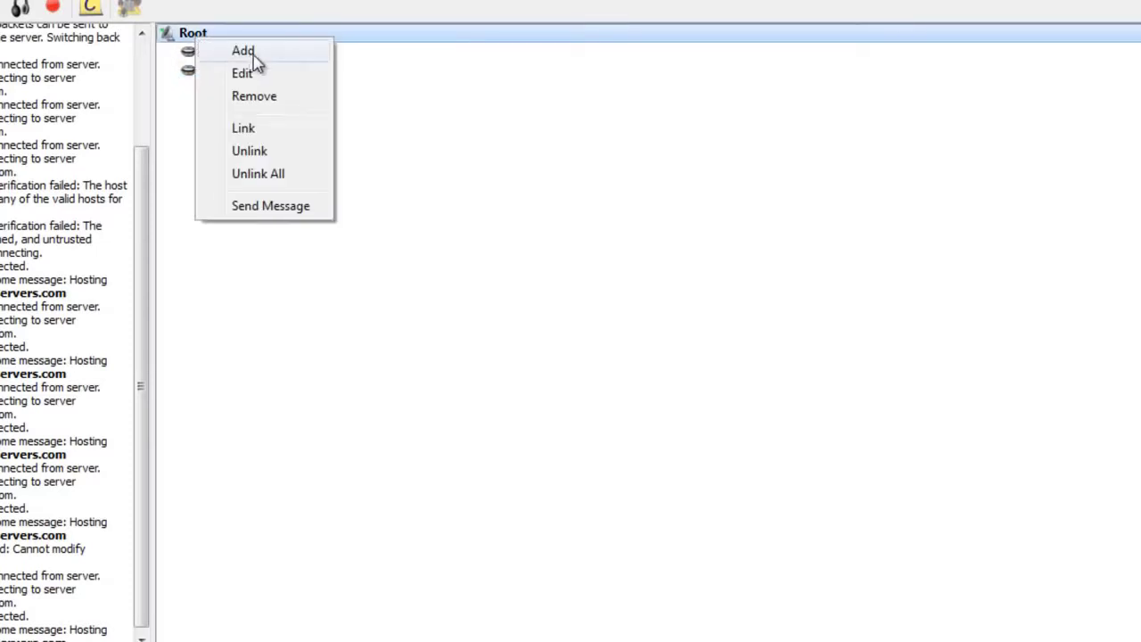
click(244, 53)
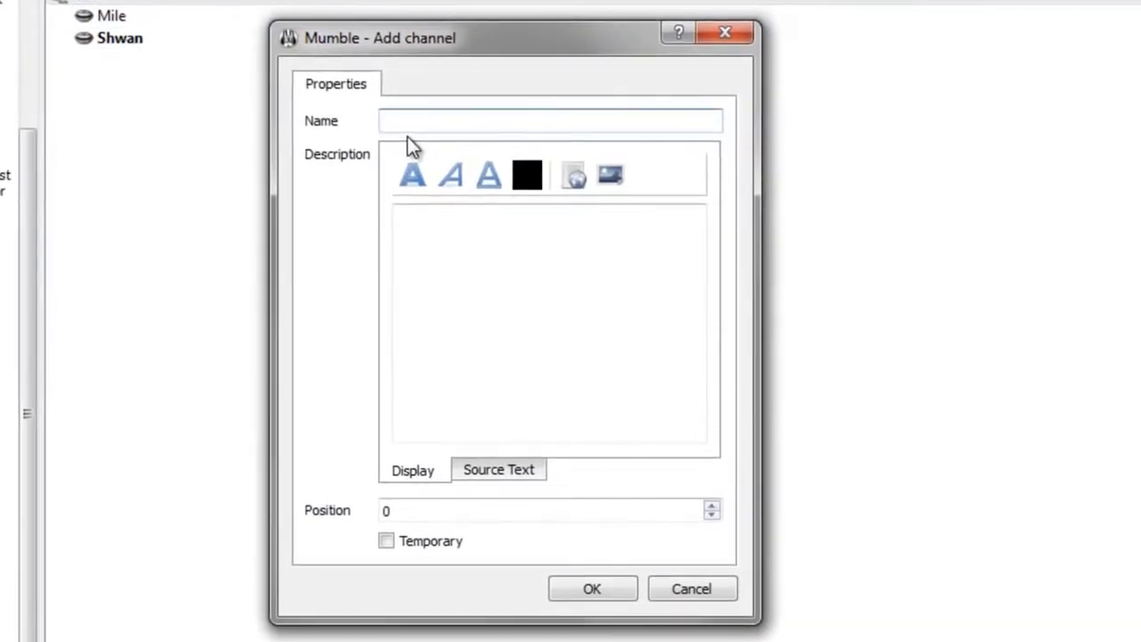
text(Channel 1)
click(595, 590)
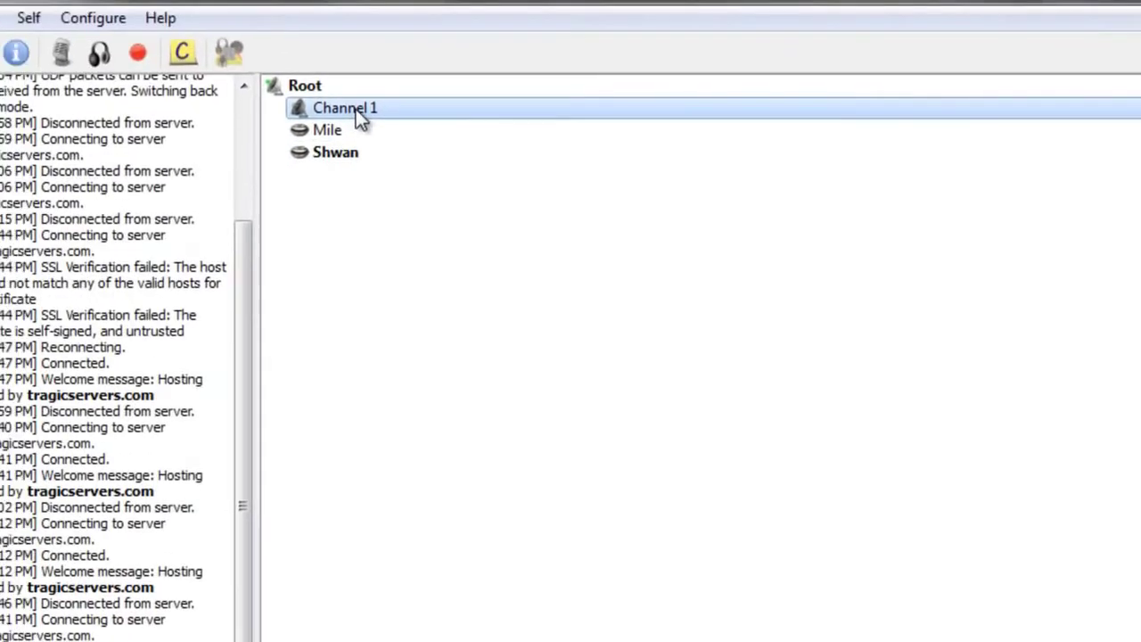
Step: Add a second Root channel named 'channel 2' and select the new channels
click(339, 91)
right_click(339, 91)
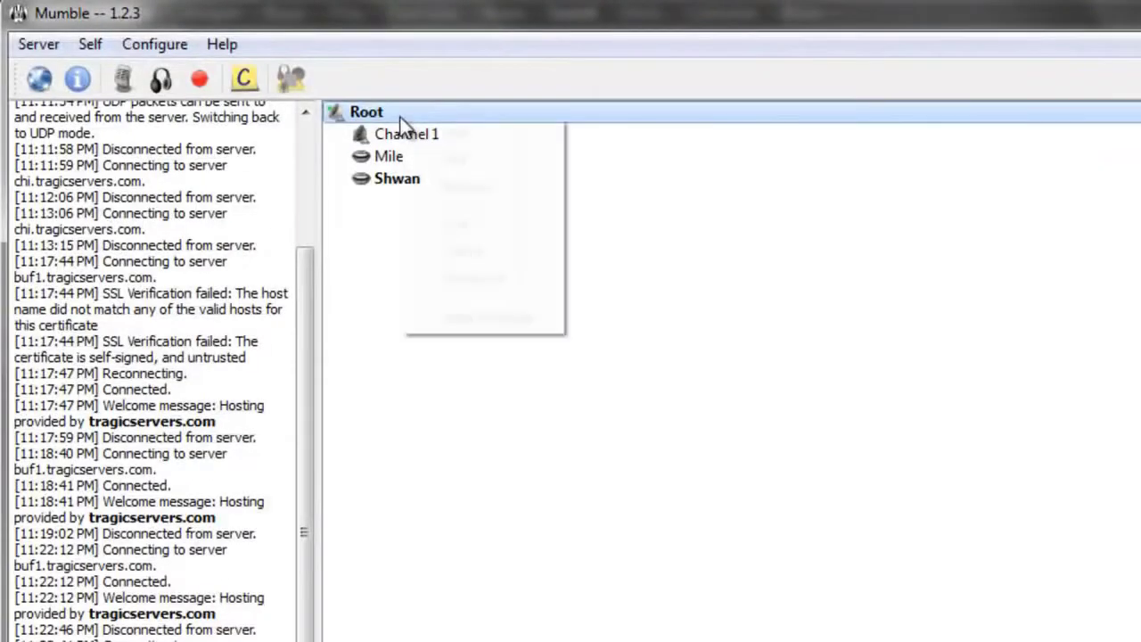
click(482, 140)
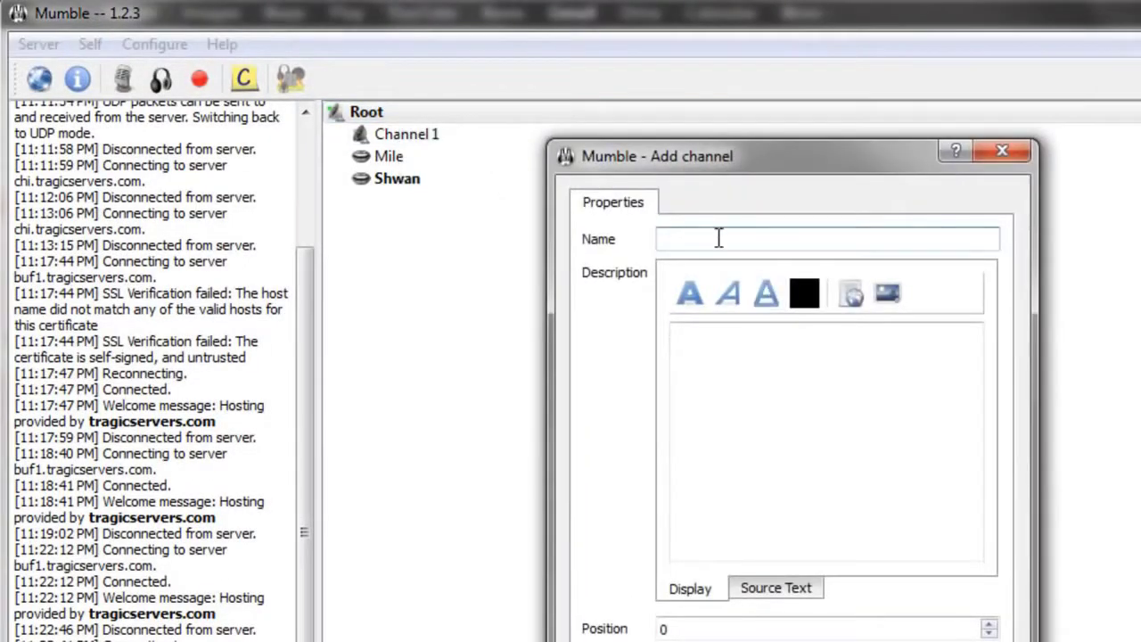
text(channel 2)
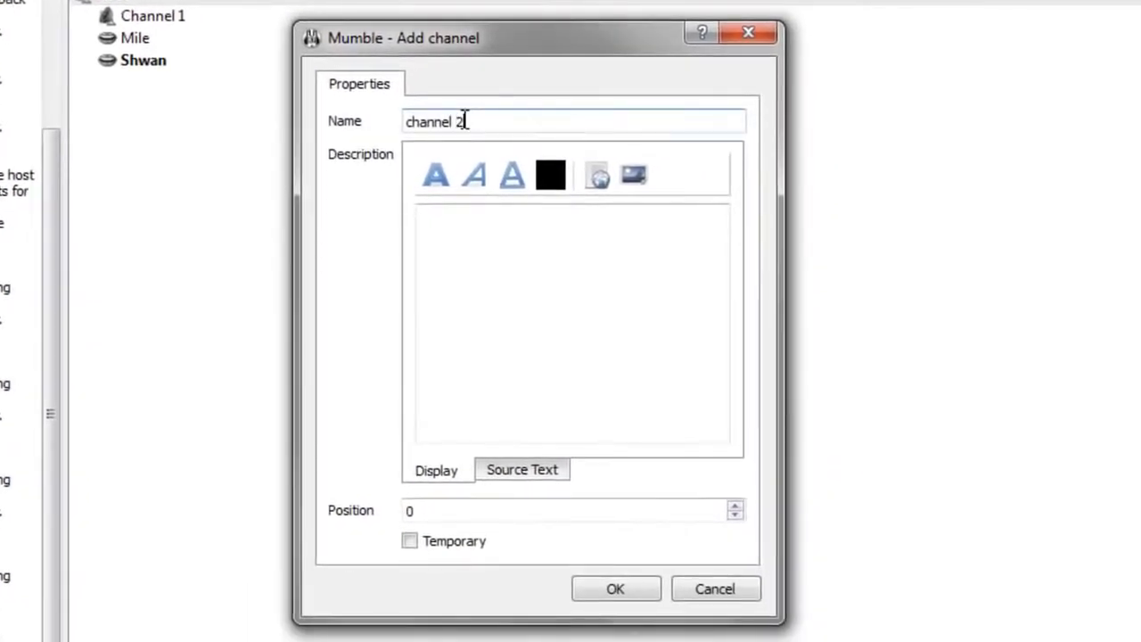
click(615, 588)
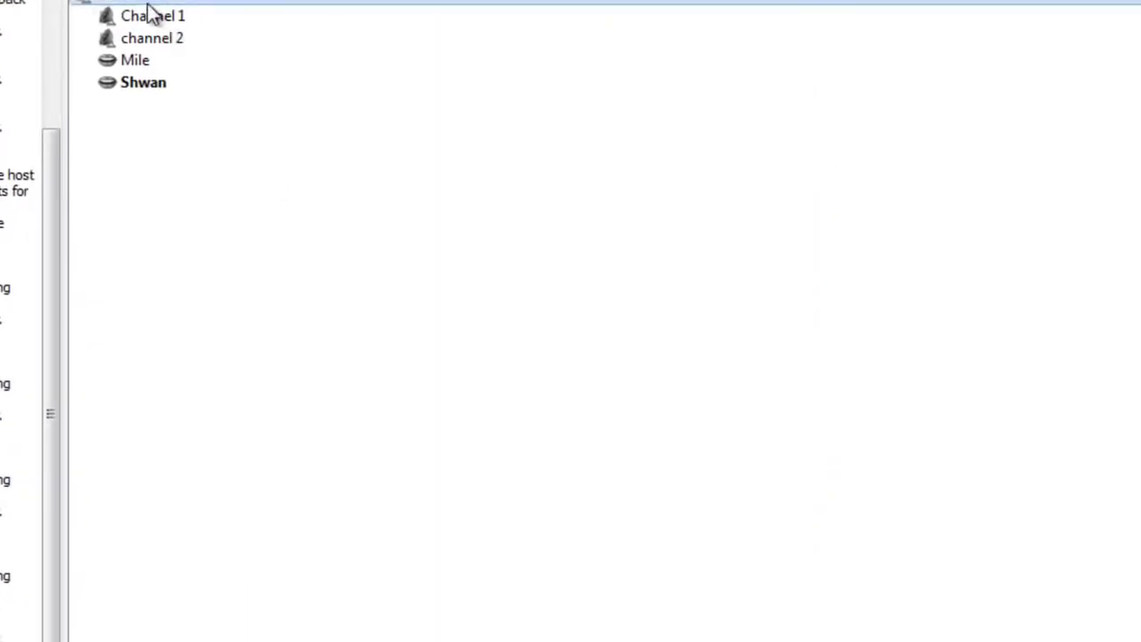
click(132, 17)
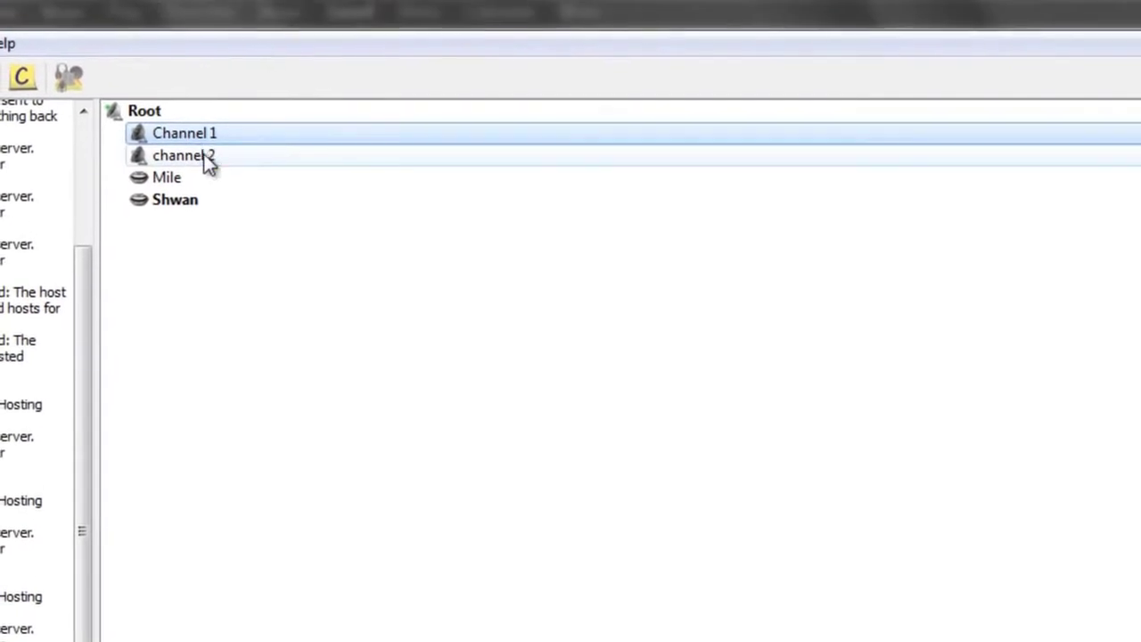
click(169, 36)
click(202, 143)
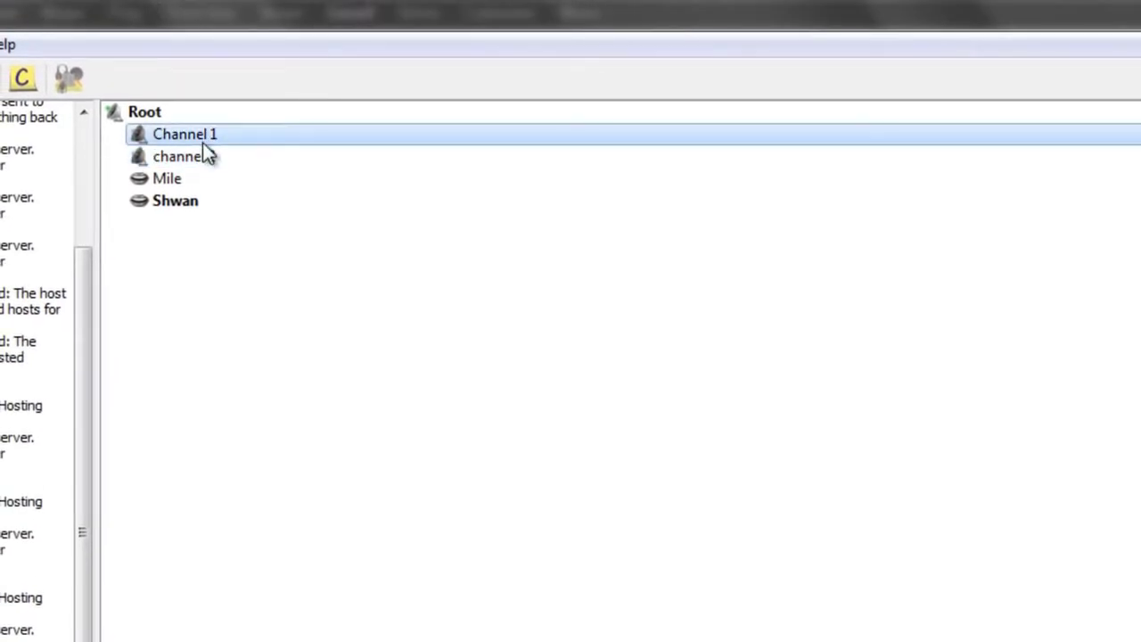
Step: Rename Channel 1 to TF2
right_click(202, 140)
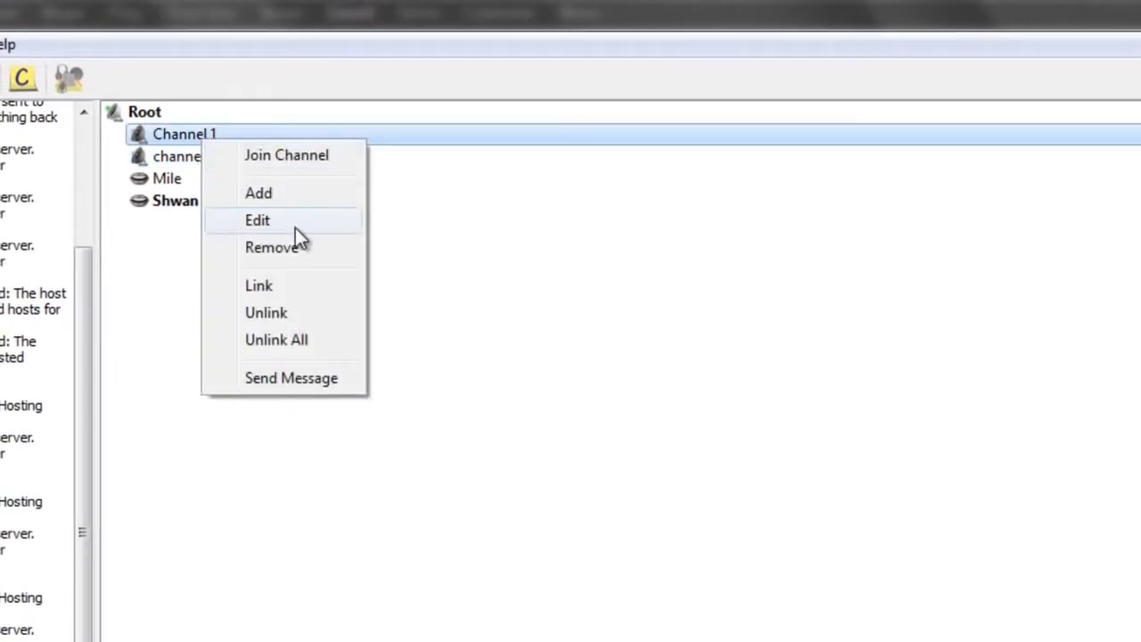
click(257, 220)
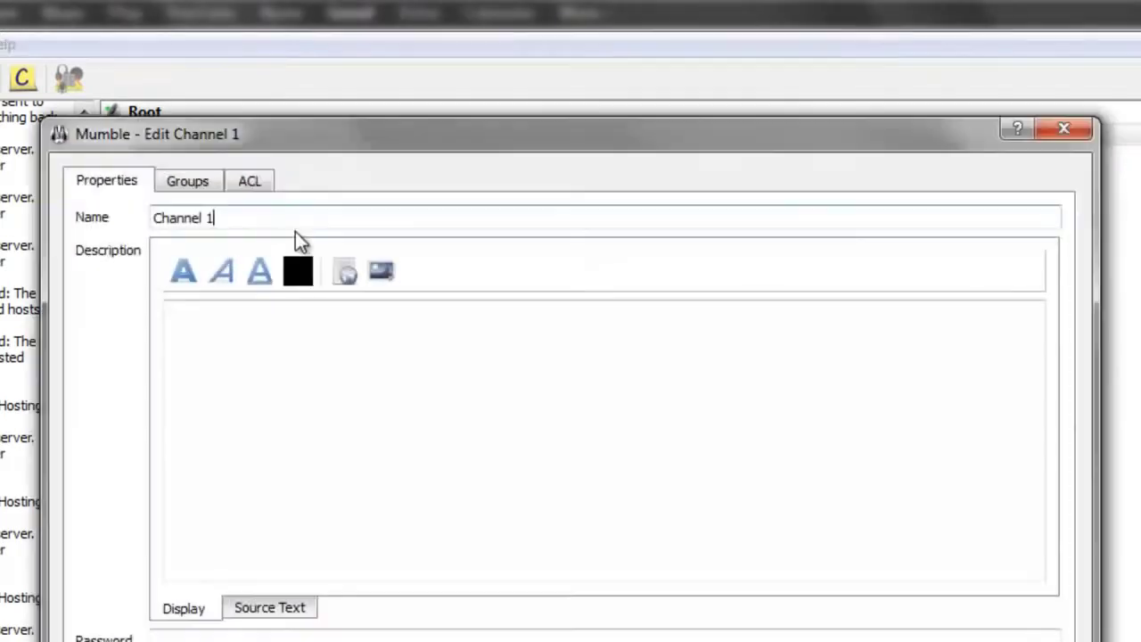
text(TF2)
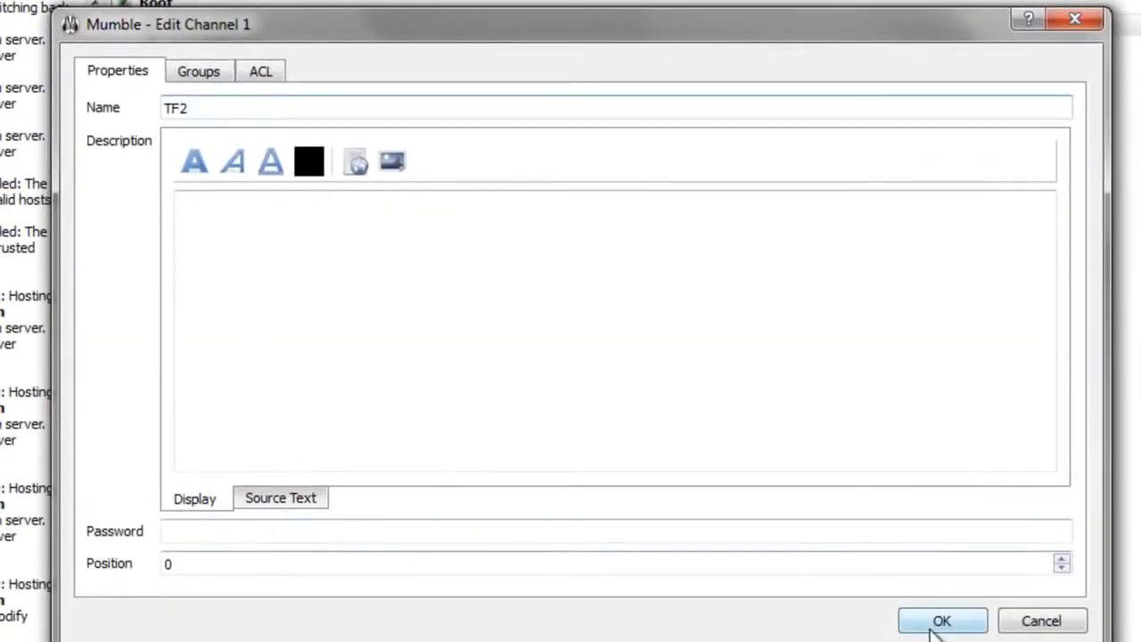
click(939, 621)
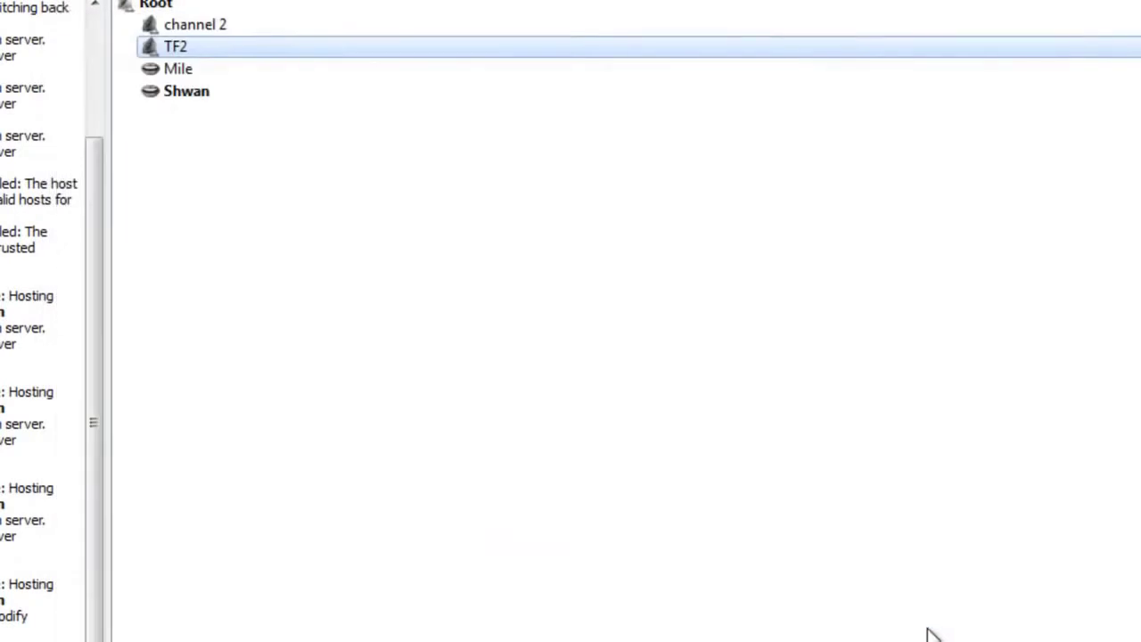
Step: Look over TF2's and channel 2's settings, closing both without changes
click(210, 33)
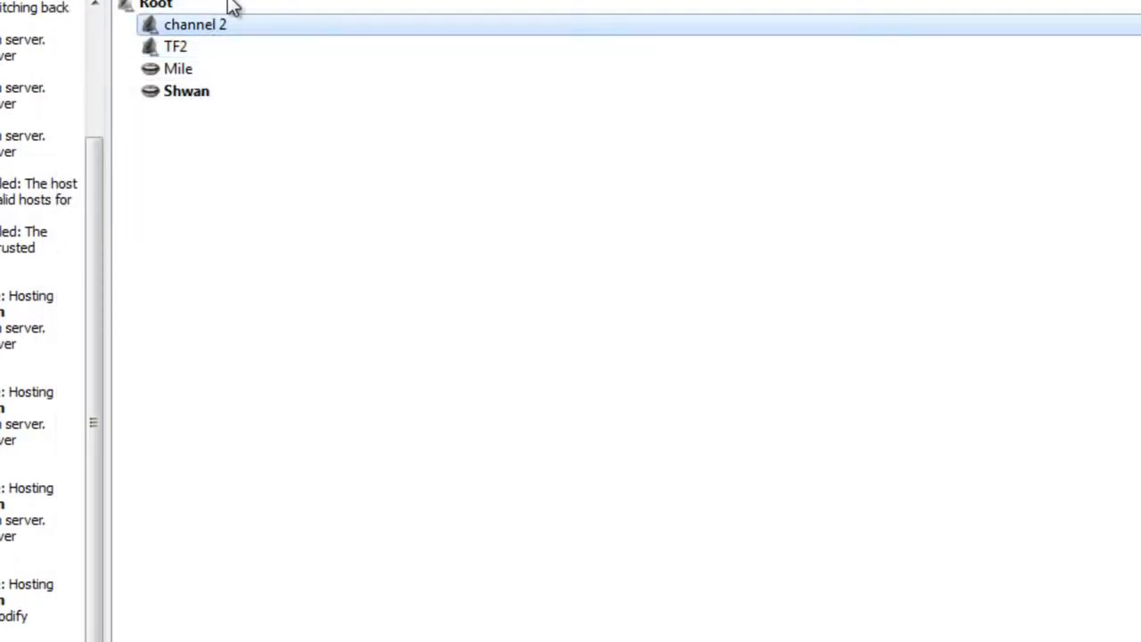
click(219, 45)
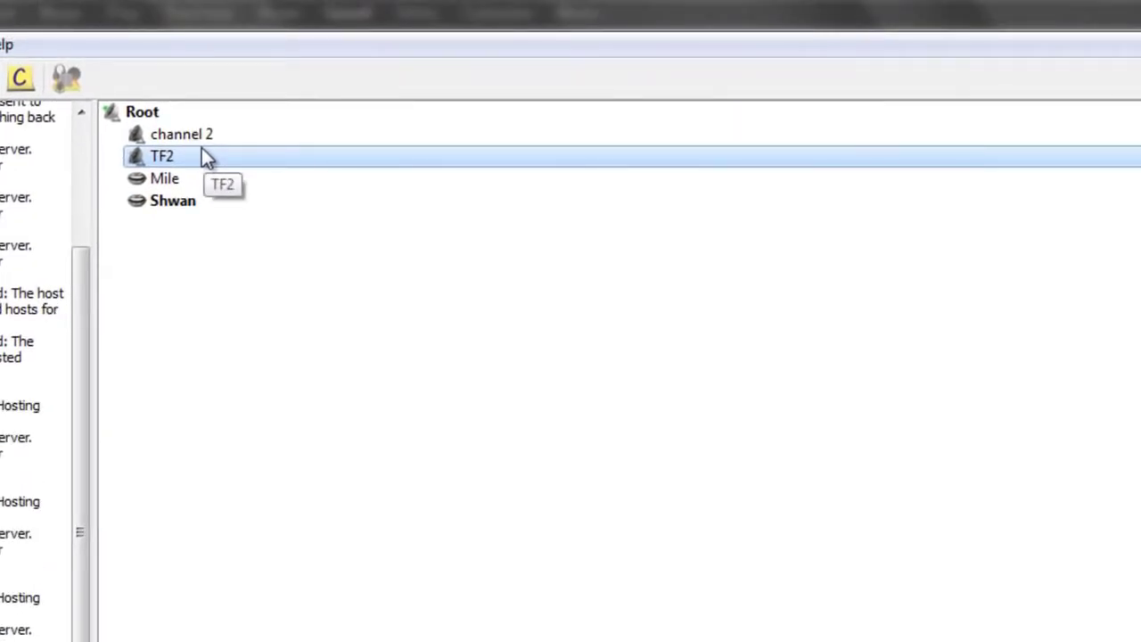
right_click(219, 158)
click(281, 245)
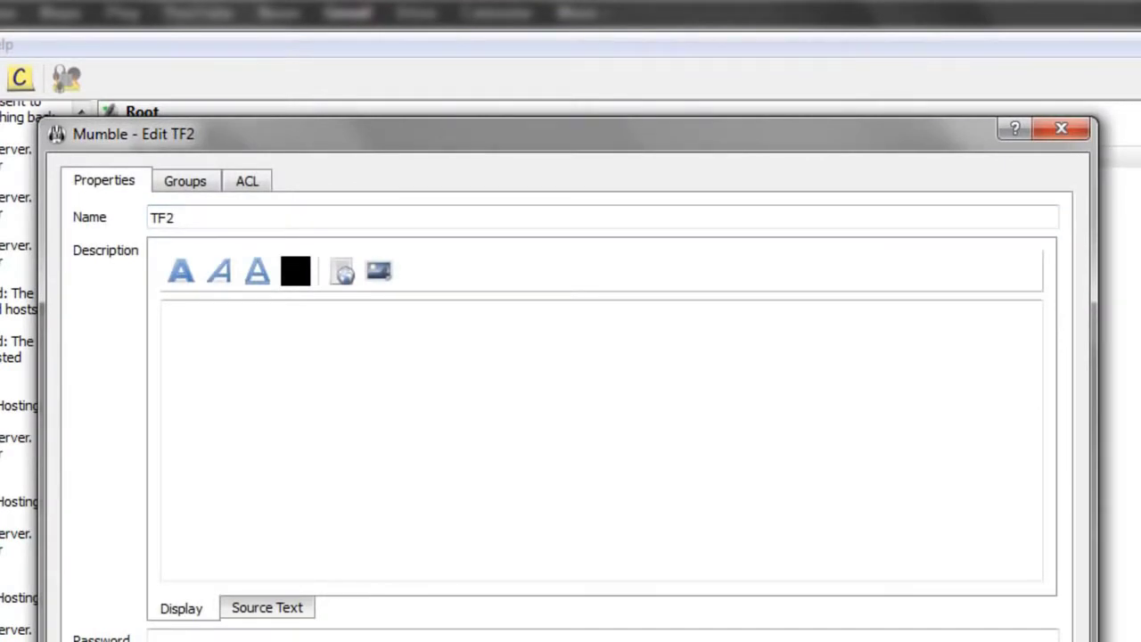
click(1061, 128)
right_click(204, 138)
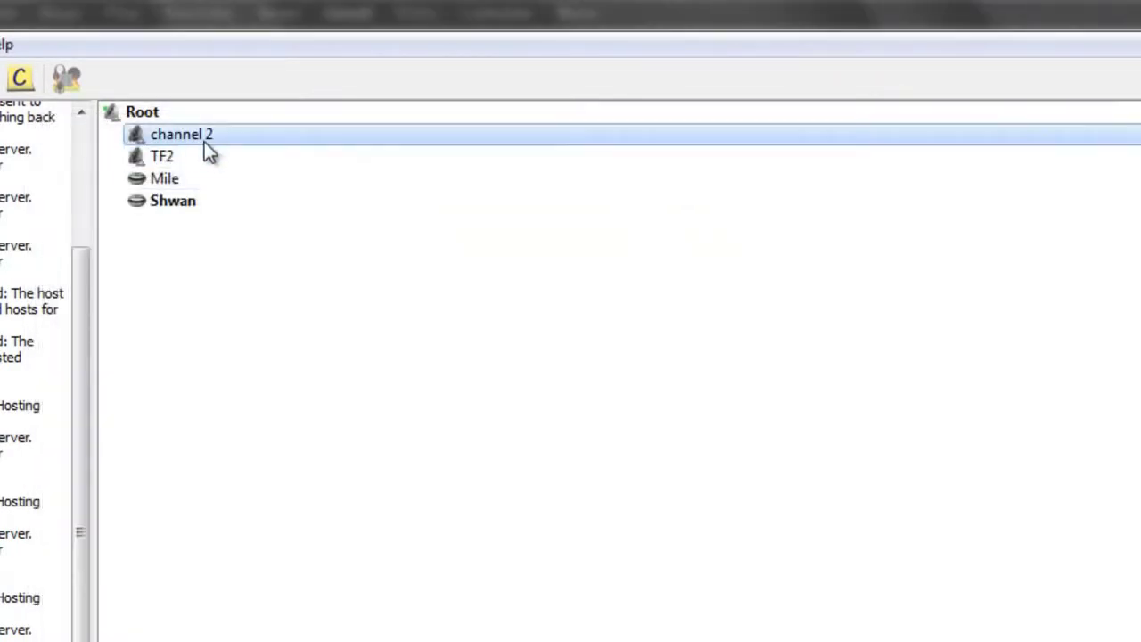
click(267, 222)
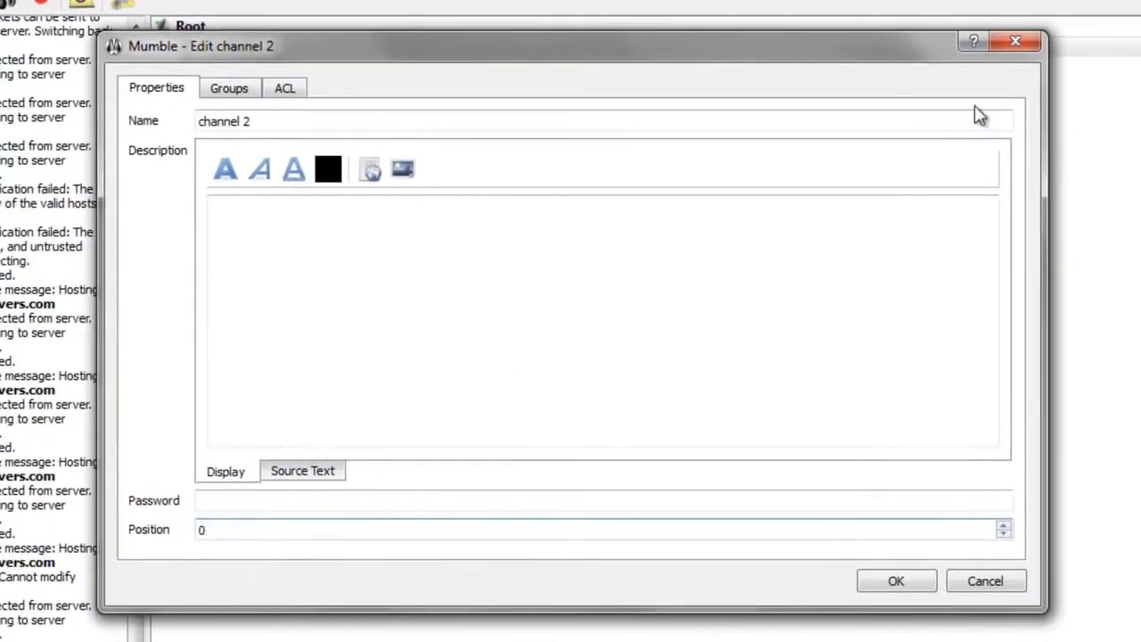
click(1015, 41)
Step: Set channel 2's Position to 1 so TF2 is listed first
click(312, 71)
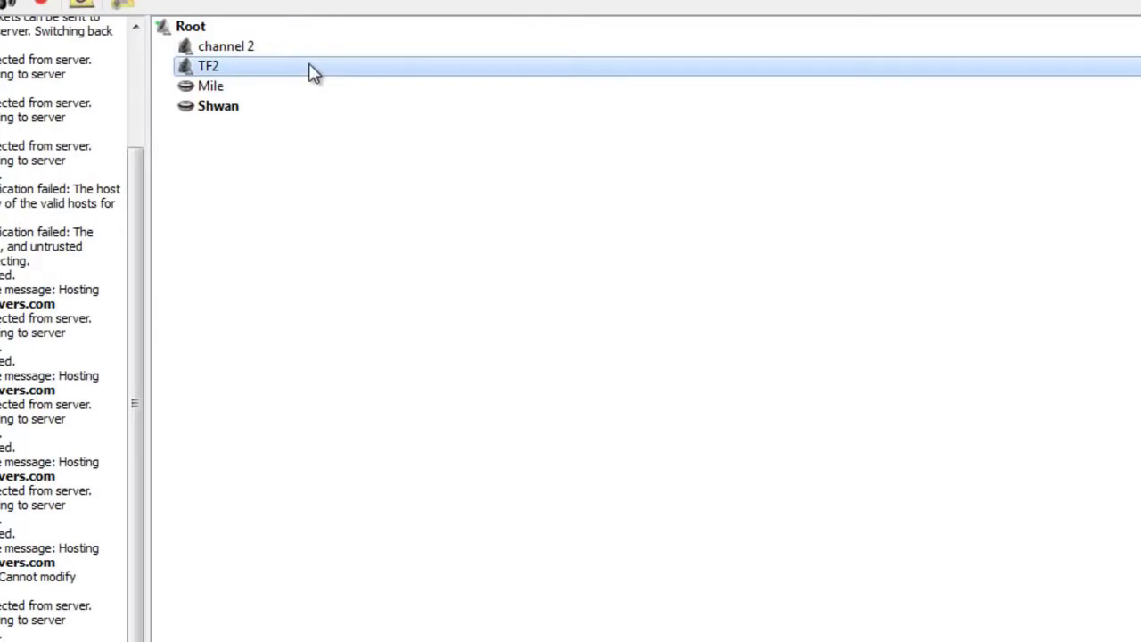
right_click(278, 49)
click(319, 127)
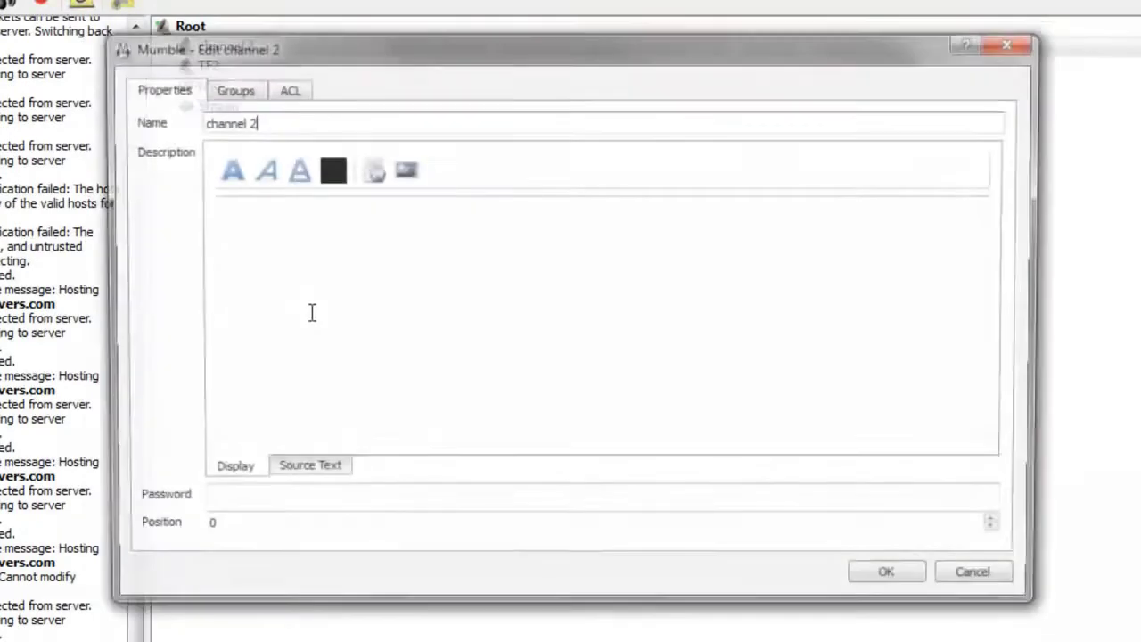
double_click(206, 529)
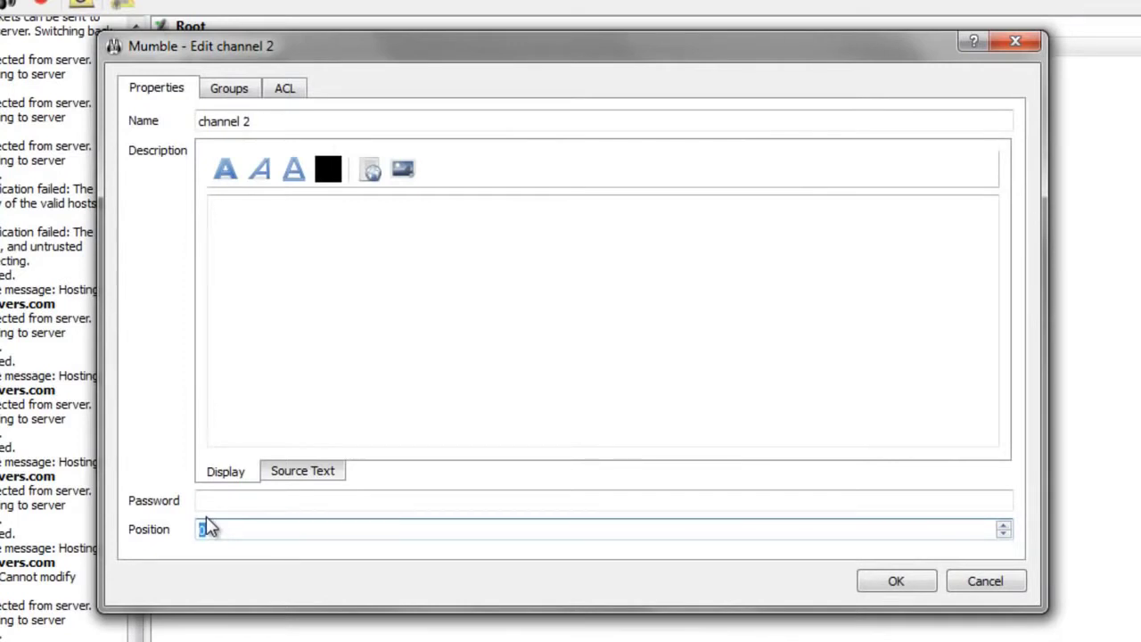
click(894, 581)
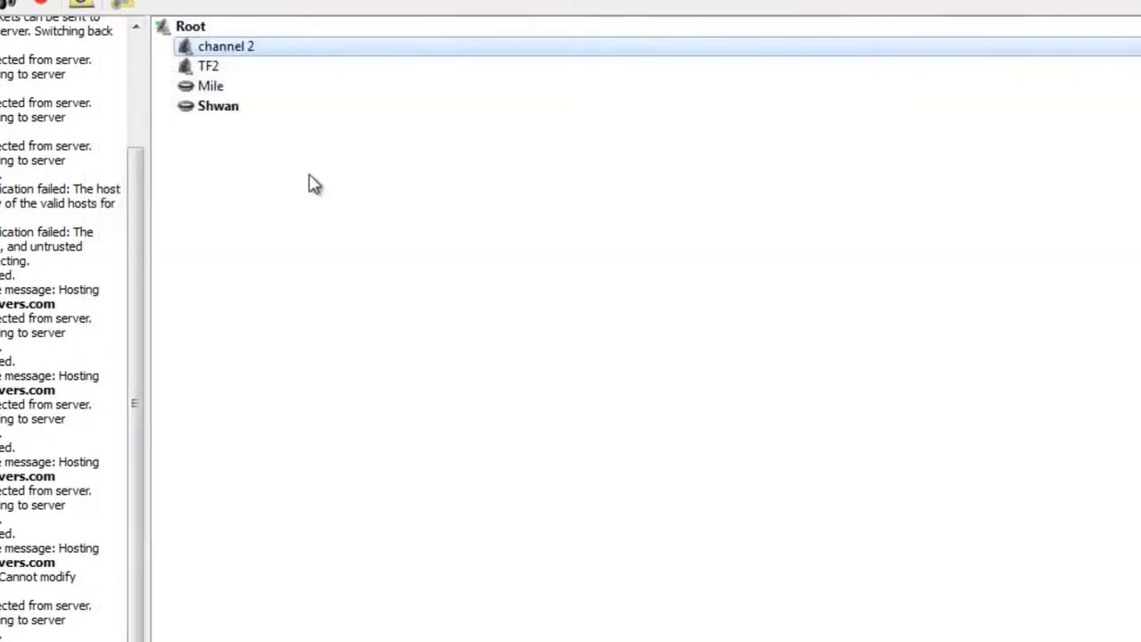
Step: Recheck TF2's and channel 2's settings without saving, then reselect TF2
click(229, 53)
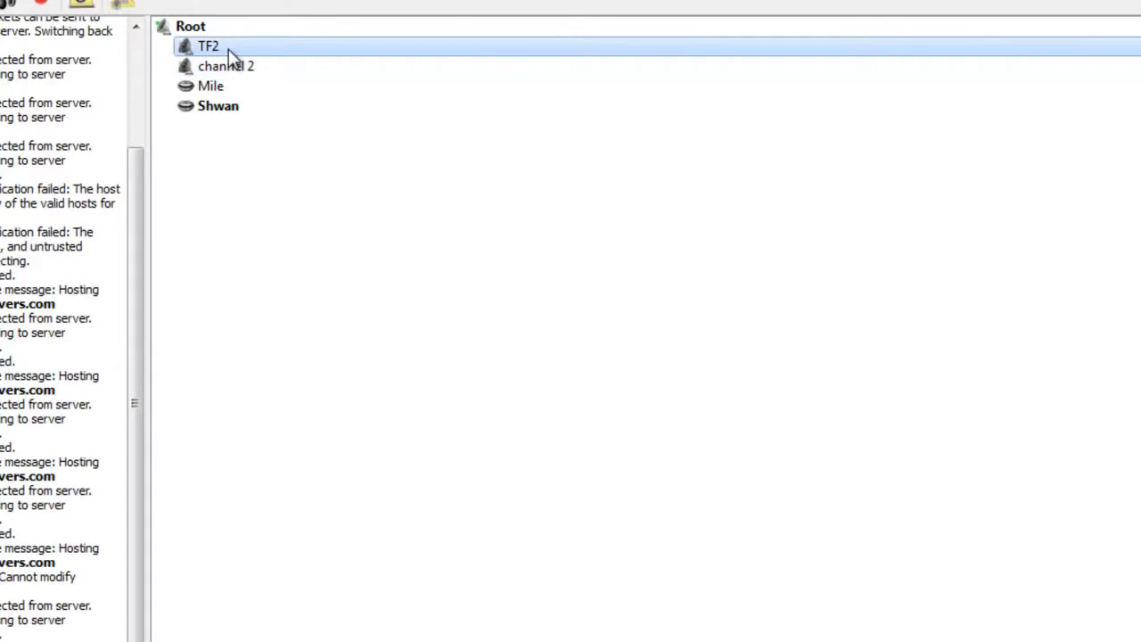
right_click(239, 47)
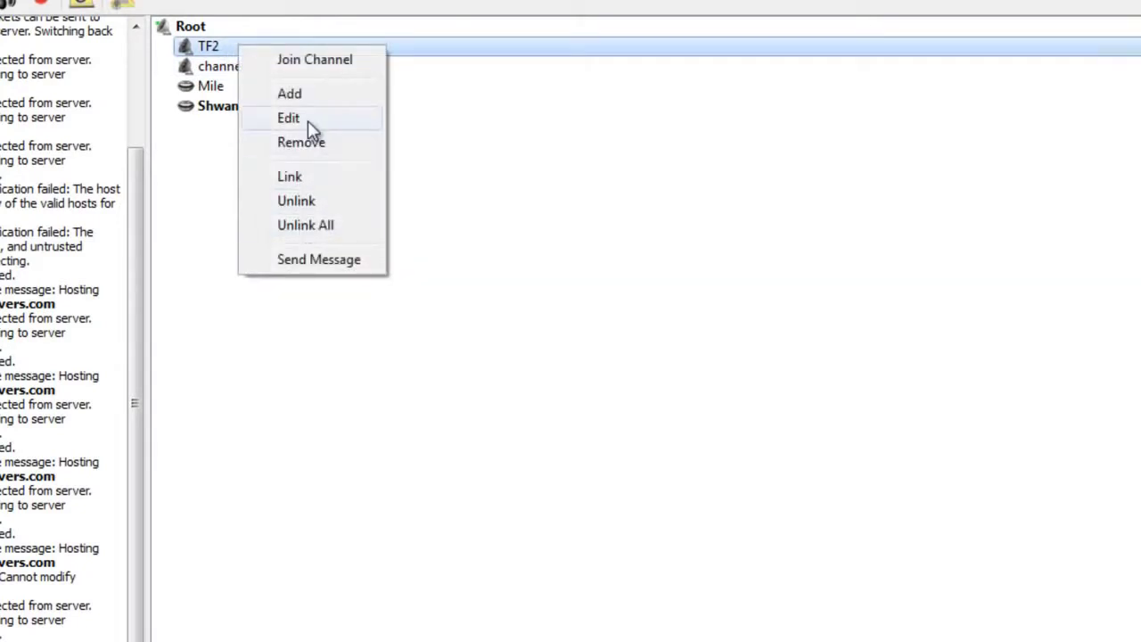
click(307, 120)
click(981, 578)
click(224, 67)
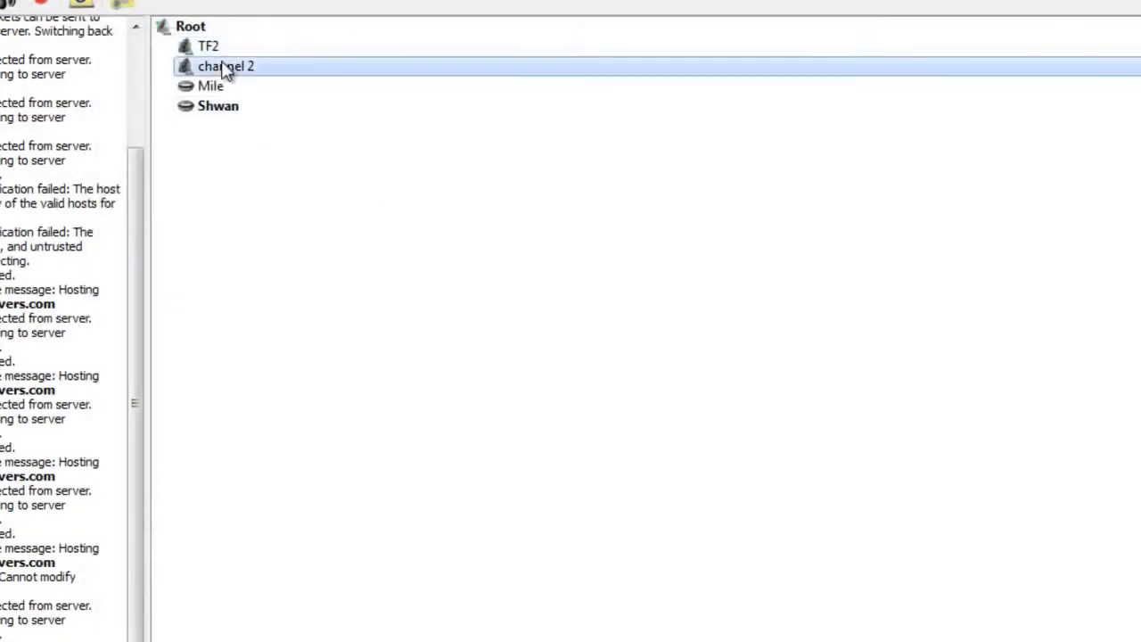
right_click(225, 72)
click(272, 138)
click(235, 533)
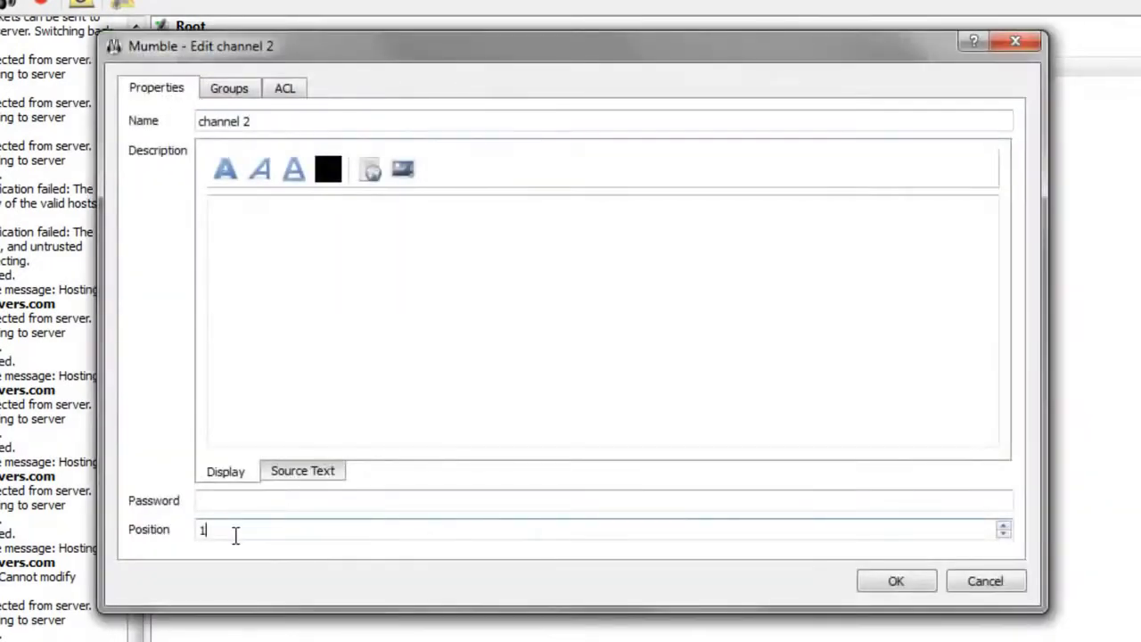
click(1019, 580)
click(250, 47)
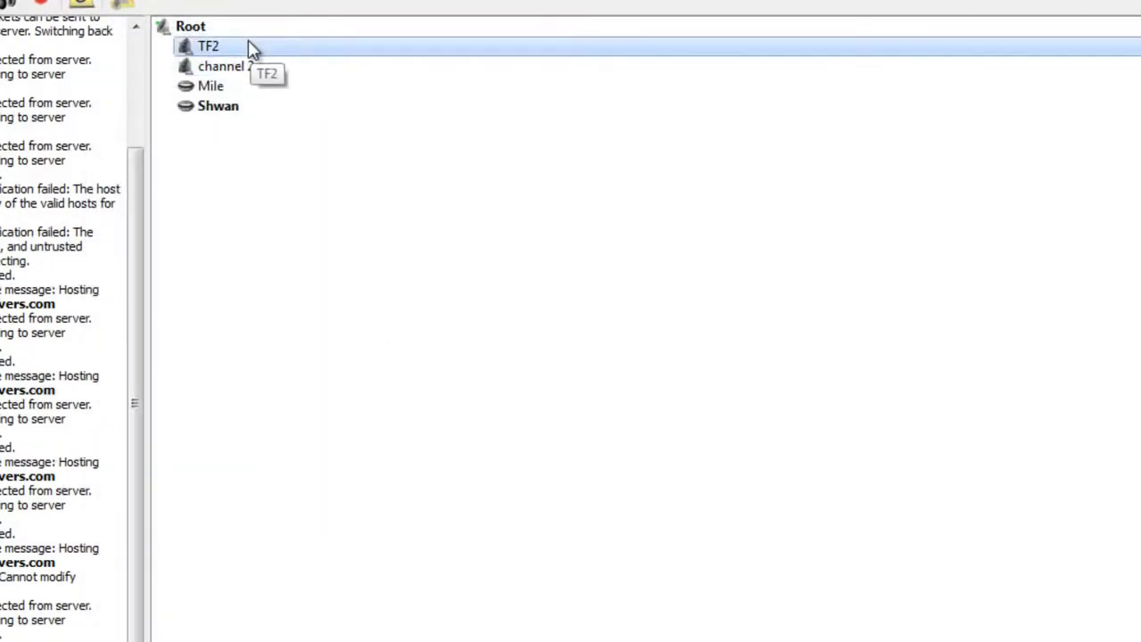
mouse_move(249, 48)
mouse_down()
mouse_move(219, 51)
mouse_move(232, 39)
mouse_move(241, 54)
mouse_up()
Step: Create a subchannel named red inside TF2 and expand TF2 to show it
right_click(235, 47)
click(282, 91)
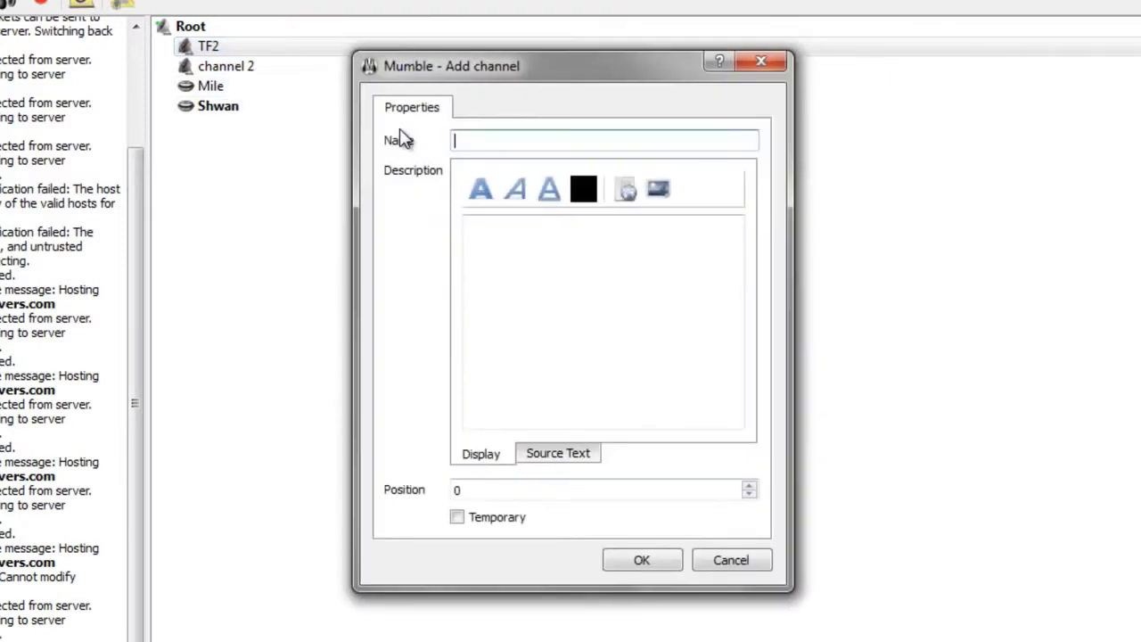
click(638, 559)
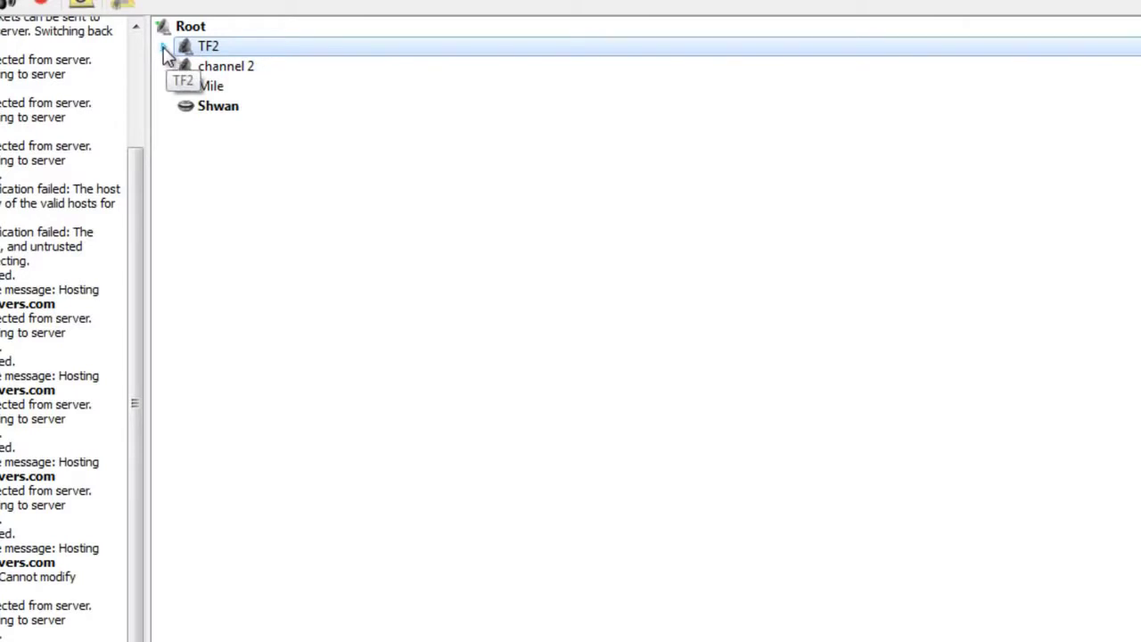
click(164, 48)
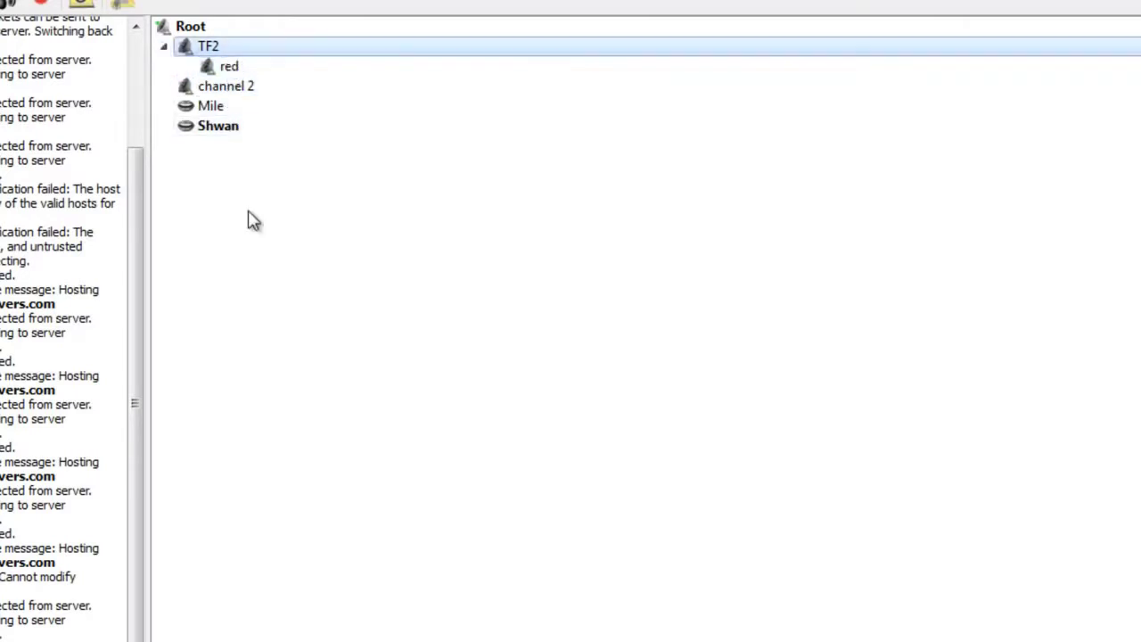
click(164, 48)
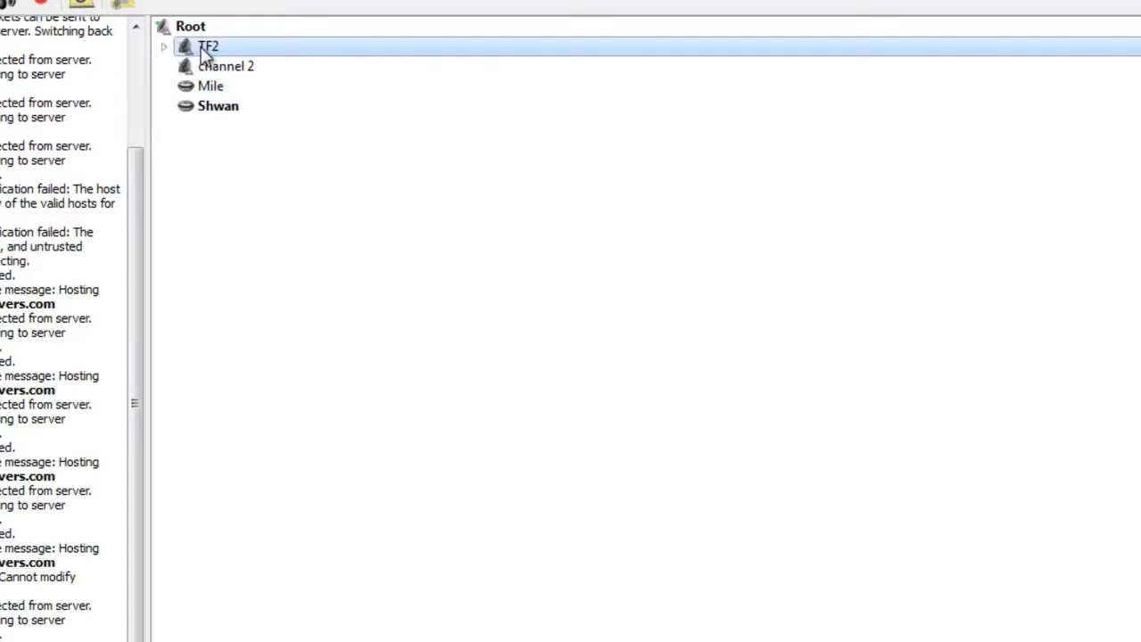
click(165, 47)
click(242, 70)
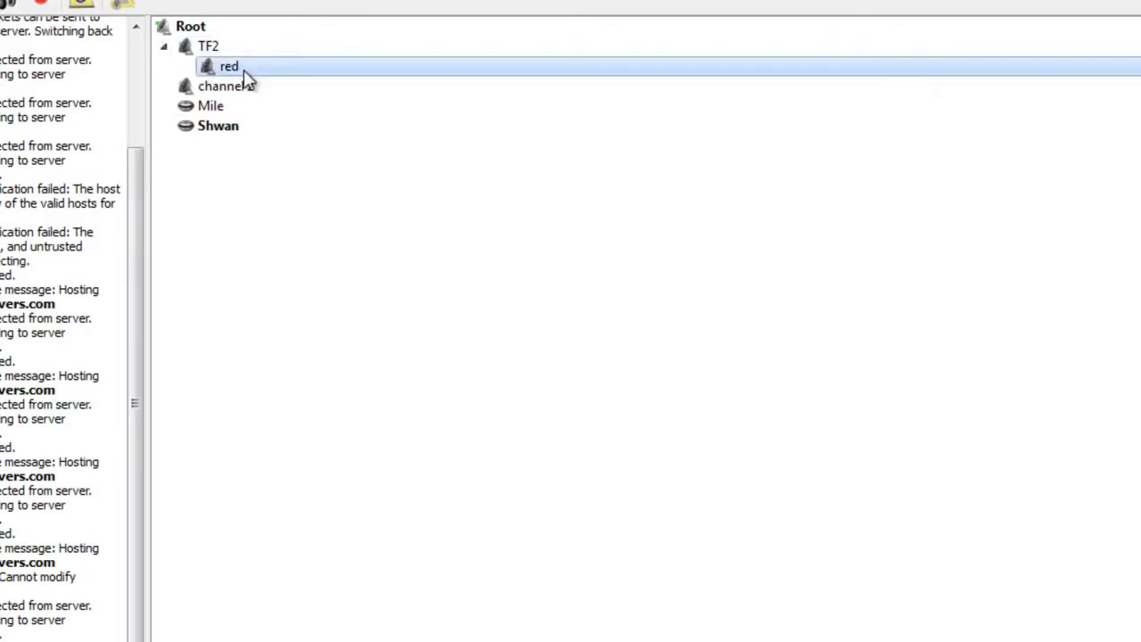
Step: Add the red2 subchannel under red and select it
right_click(247, 79)
click(304, 119)
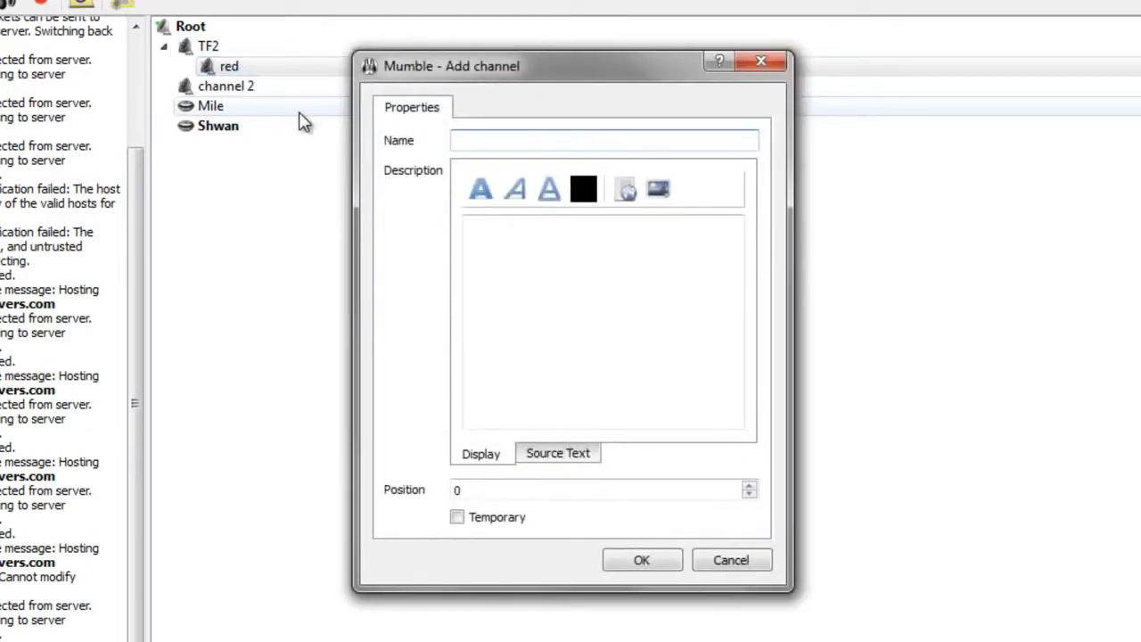
click(611, 559)
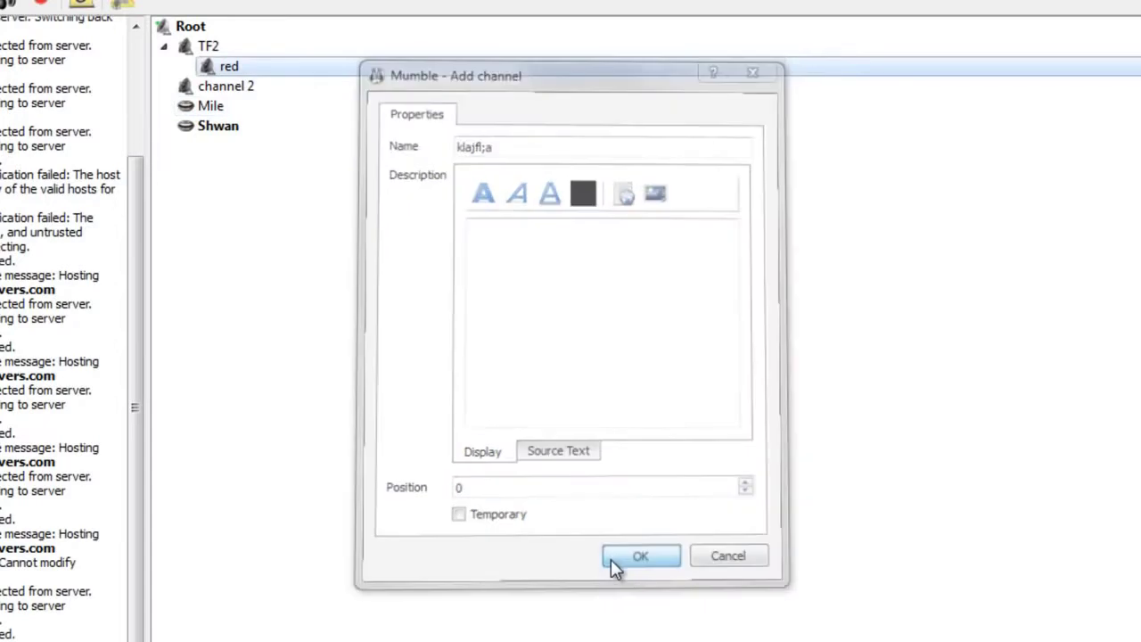
right_click(211, 63)
click(270, 114)
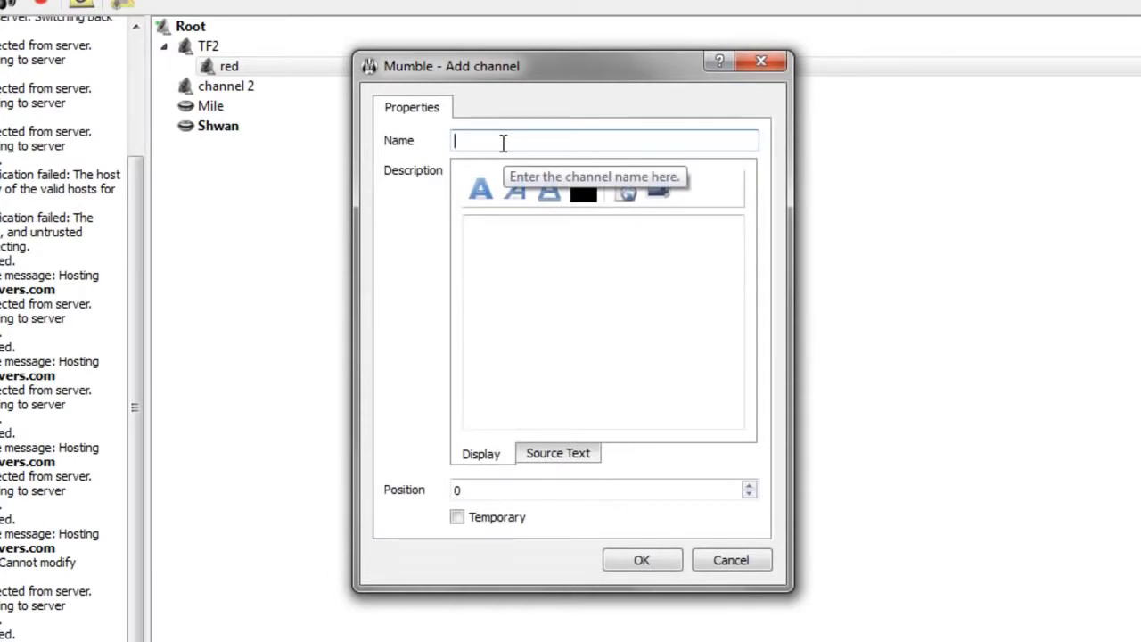
click(667, 558)
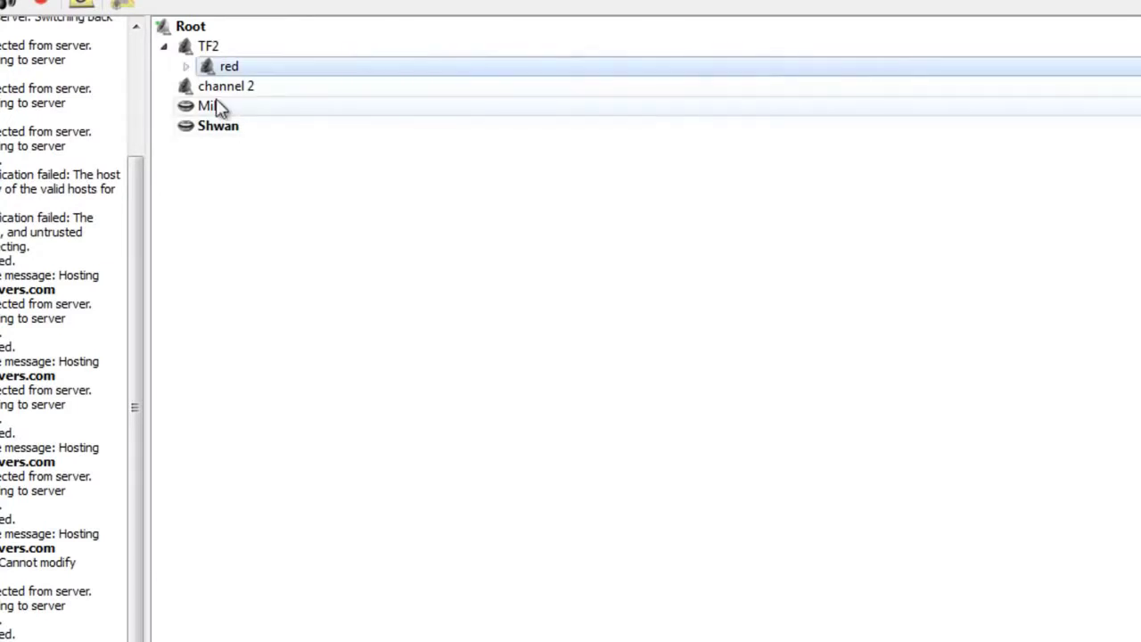
click(270, 88)
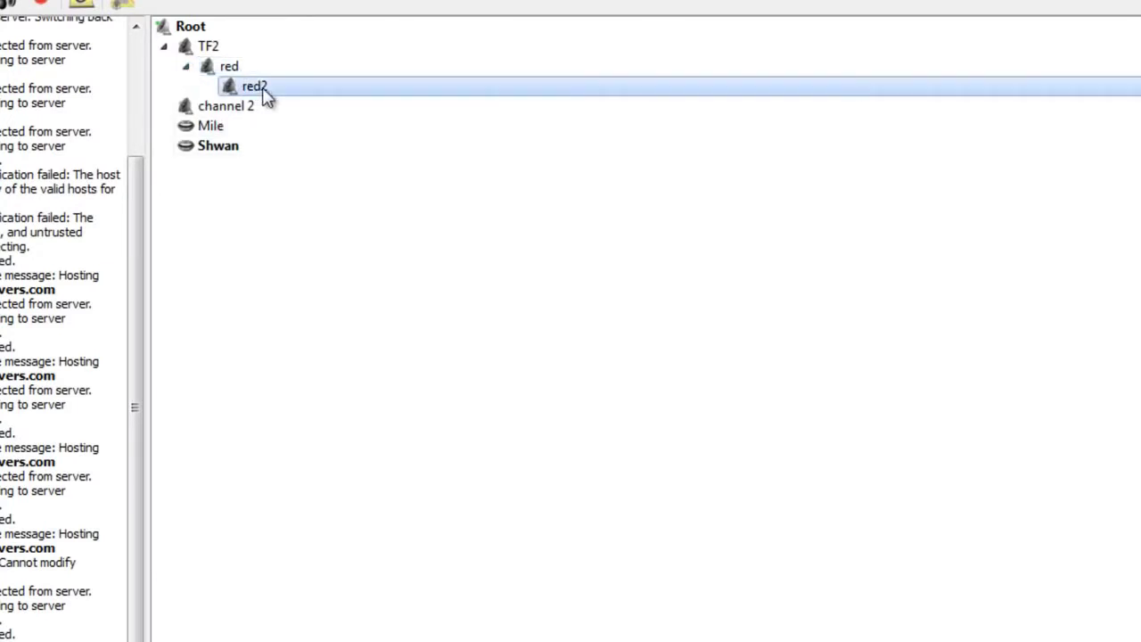
Step: Delete the red2 channel
right_click(267, 98)
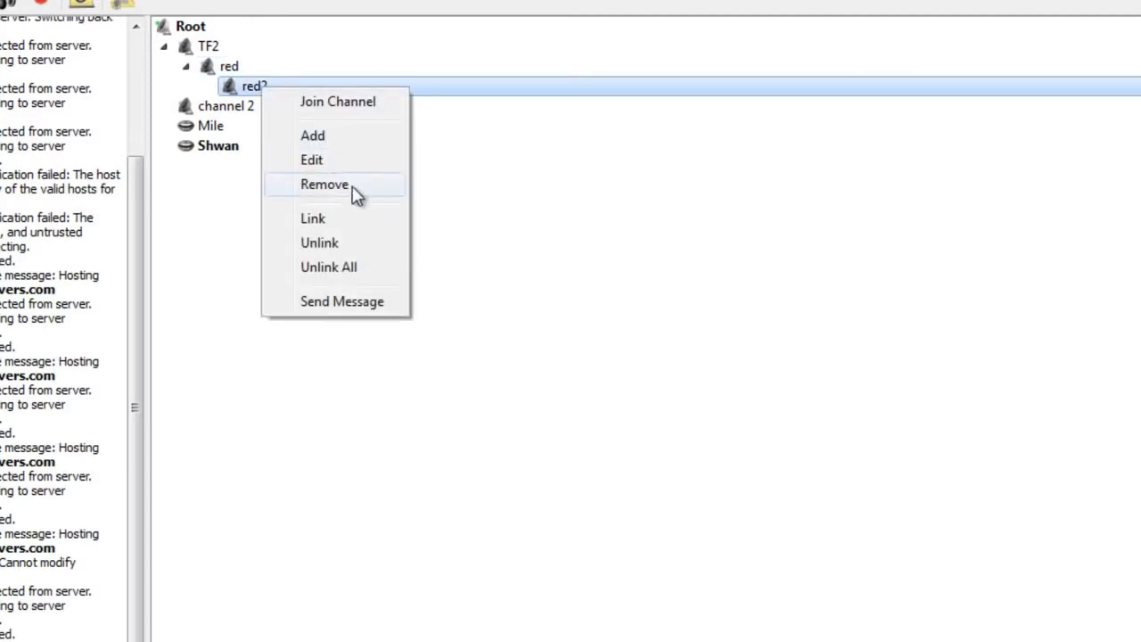
click(348, 184)
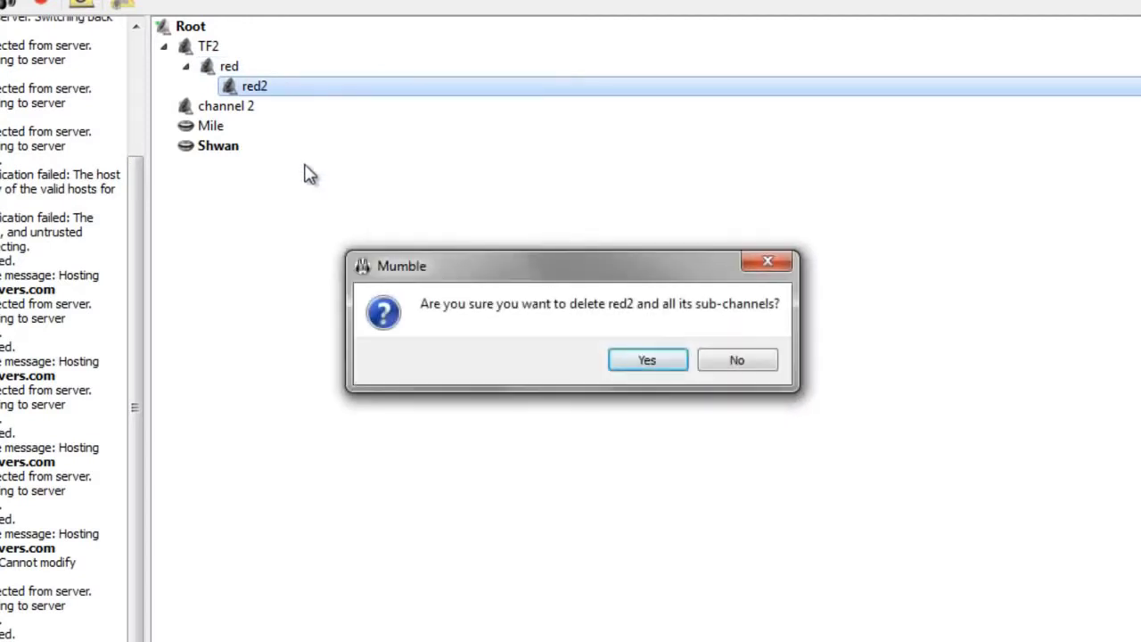
click(669, 366)
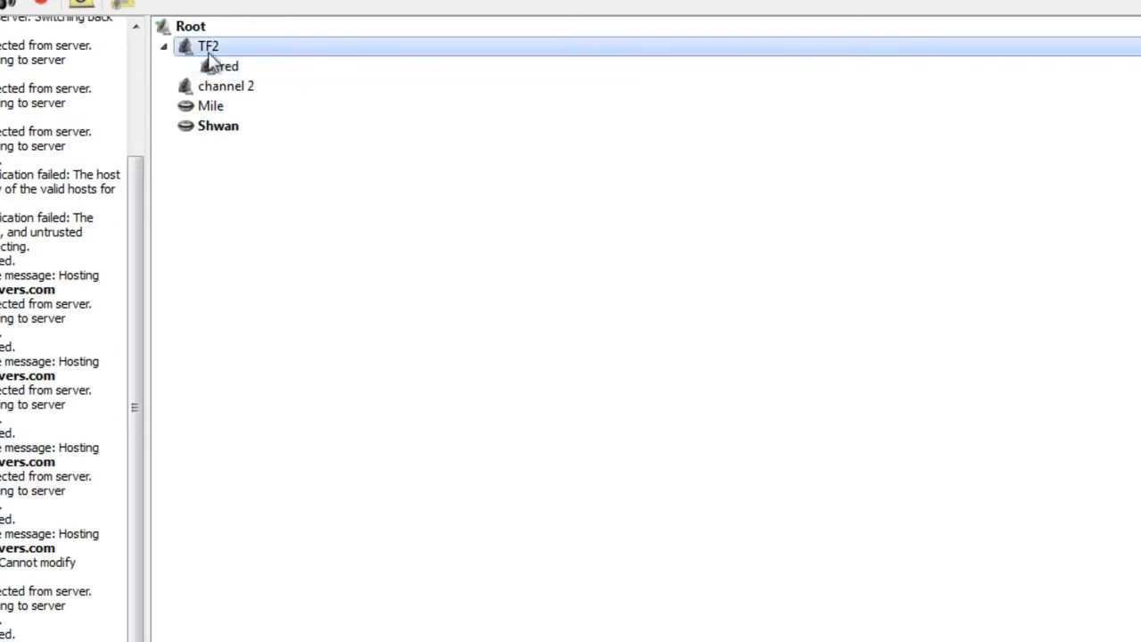
Step: Create a new channel named blue under TF2 and select it
right_click(224, 47)
click(291, 97)
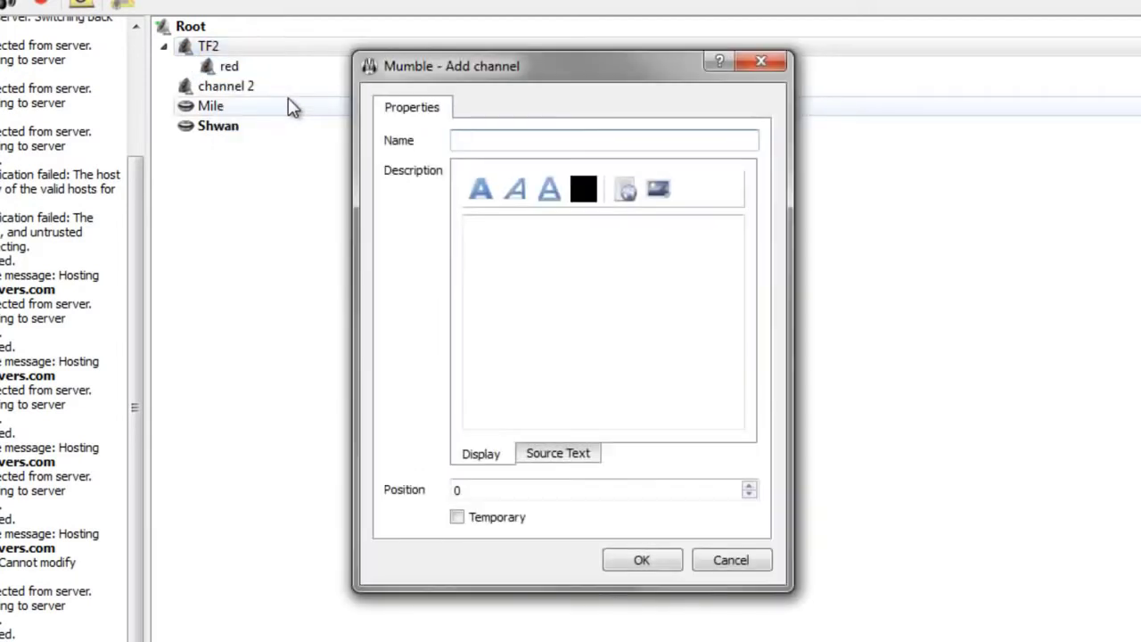
text(blue)
key(Return)
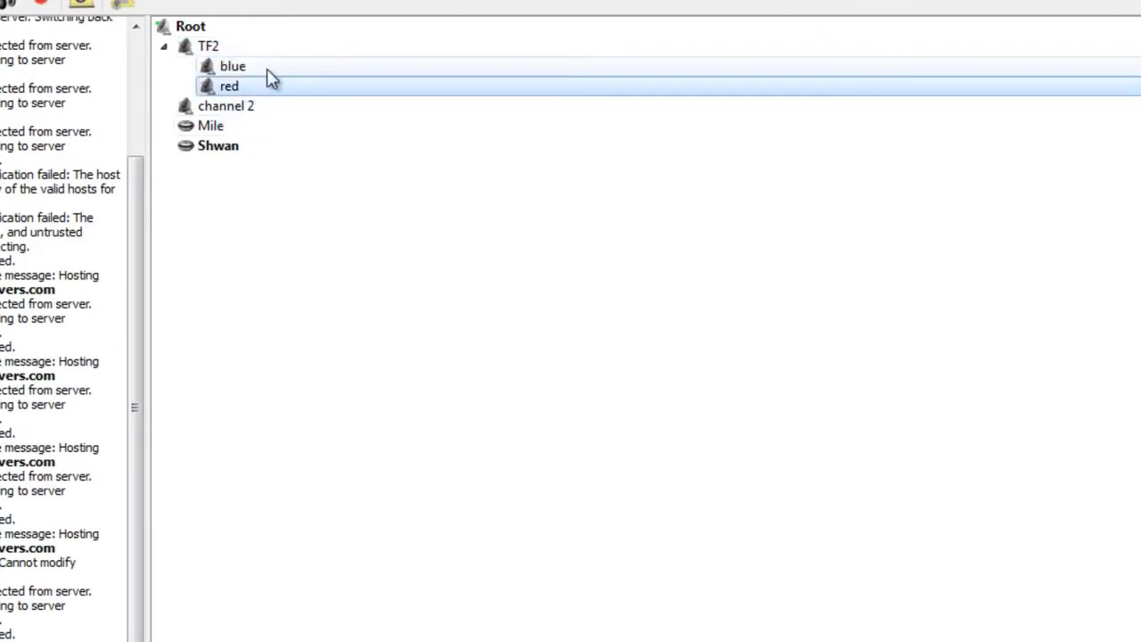
click(268, 70)
Step: Rename the blue channel to blu
right_click(267, 67)
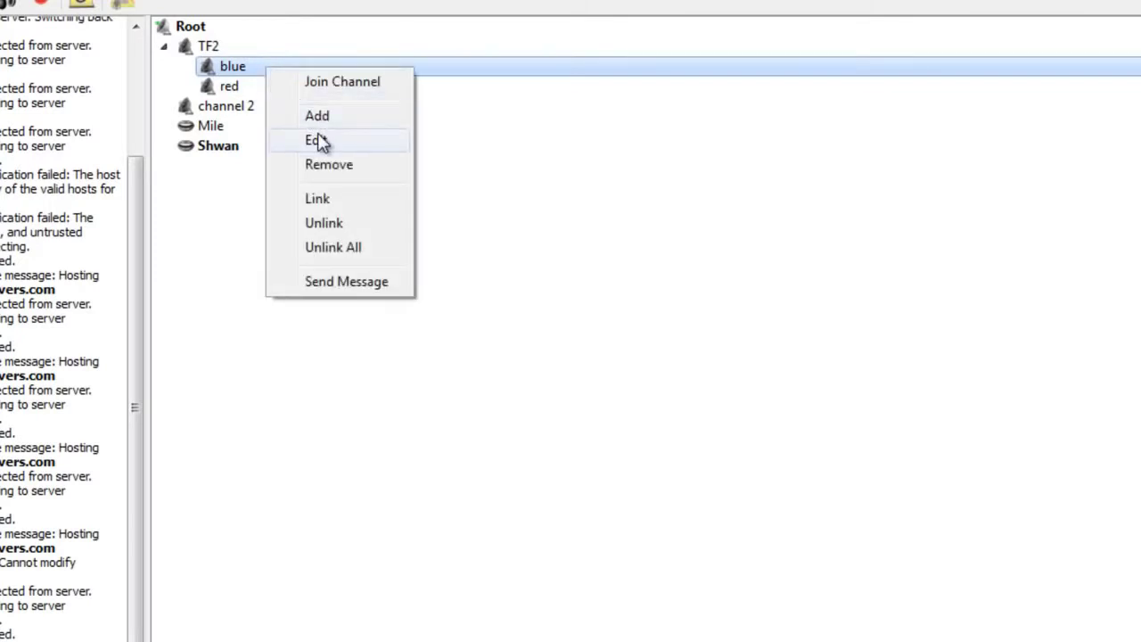
click(321, 141)
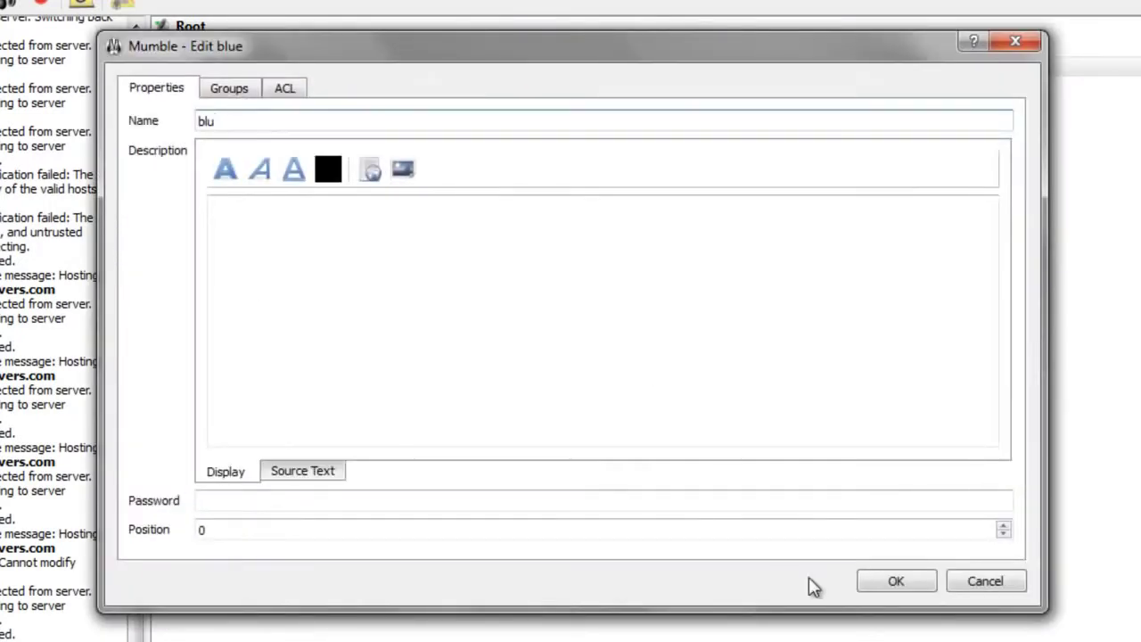
click(896, 580)
click(280, 67)
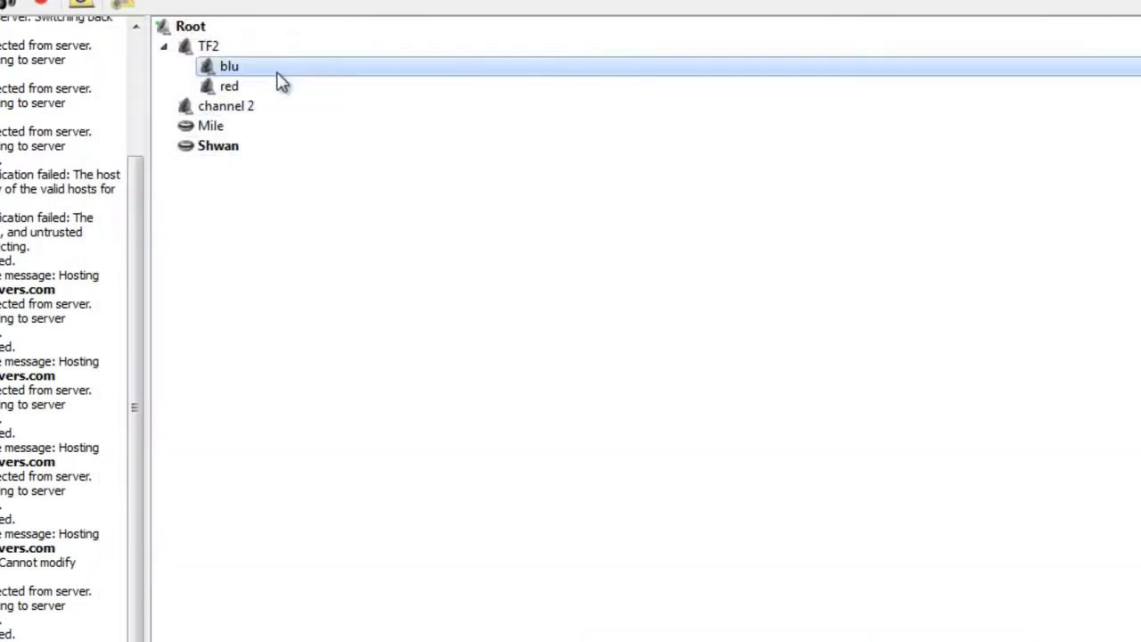
click(271, 86)
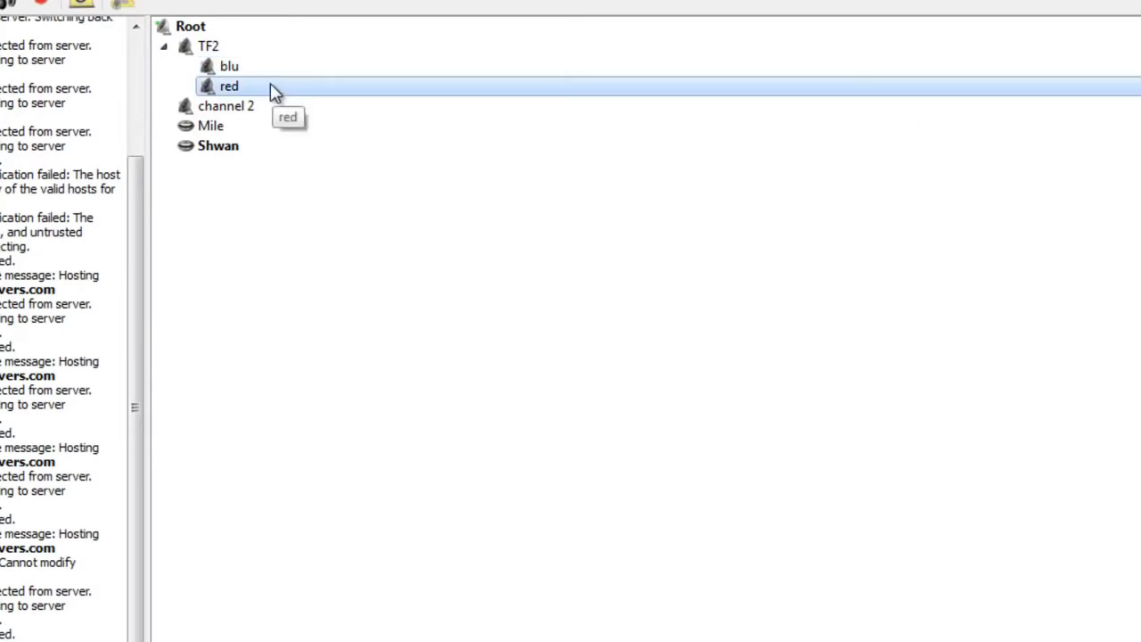
Step: Set blu's channel position to 1
right_click(270, 84)
click(214, 49)
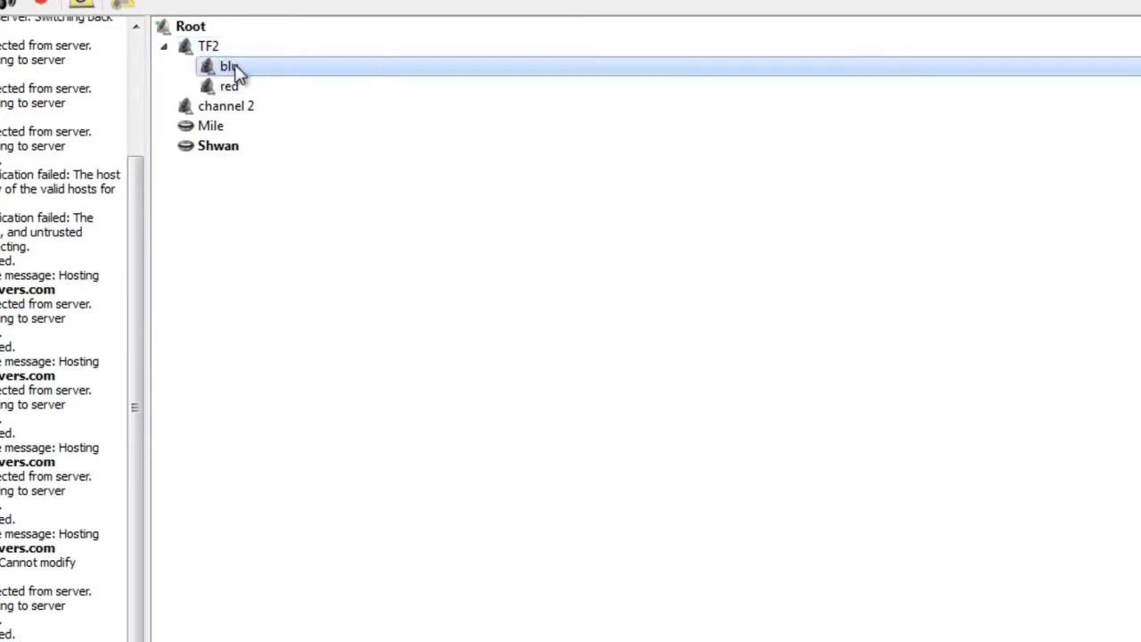
right_click(234, 67)
click(305, 139)
double_click(433, 532)
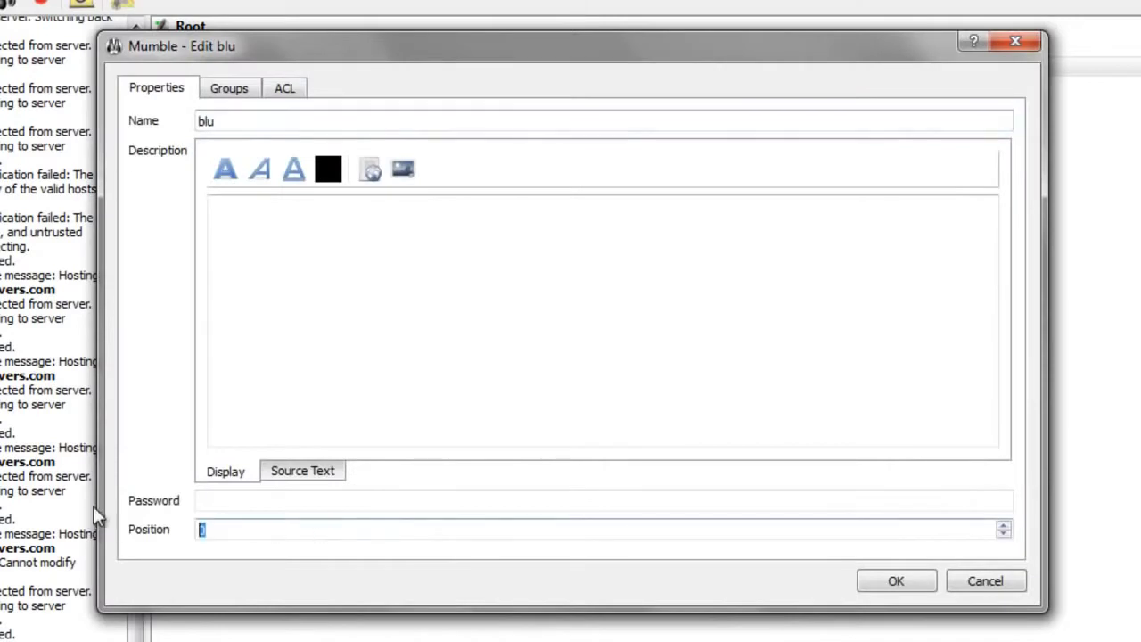
text(1)
click(896, 581)
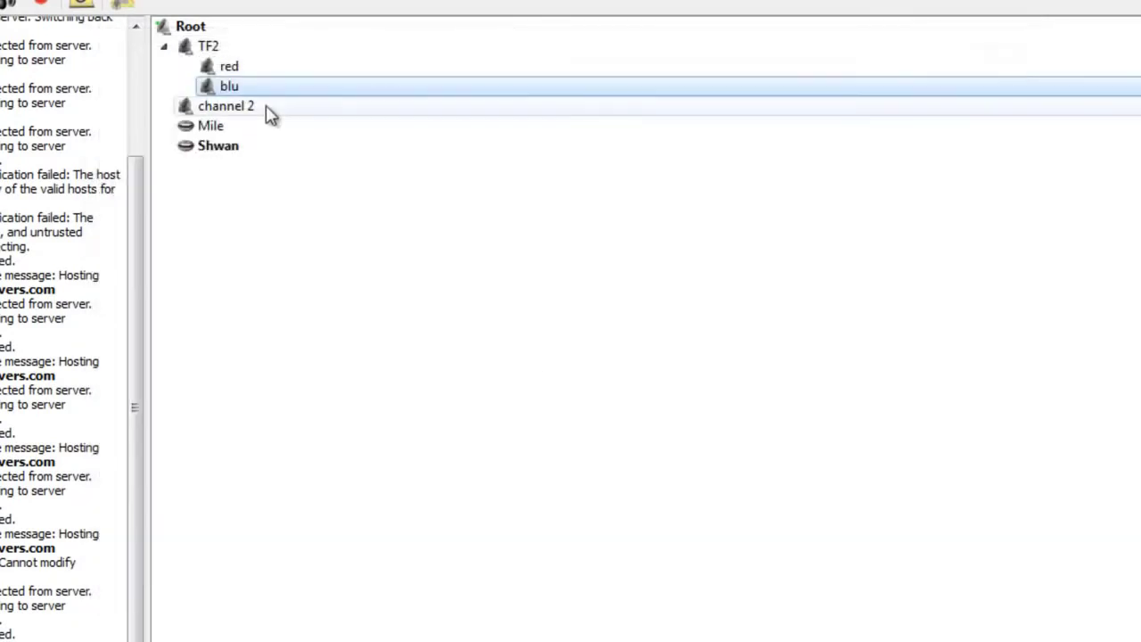
Step: Select red and blu to confirm red now sorts above blu
click(253, 69)
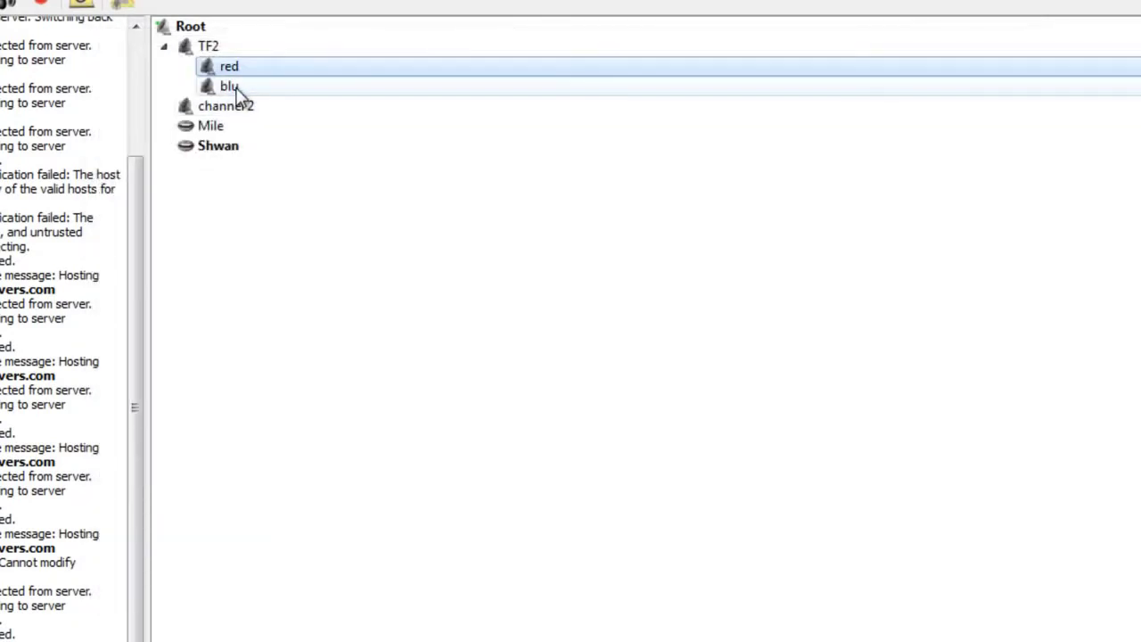
click(239, 87)
right_click(239, 86)
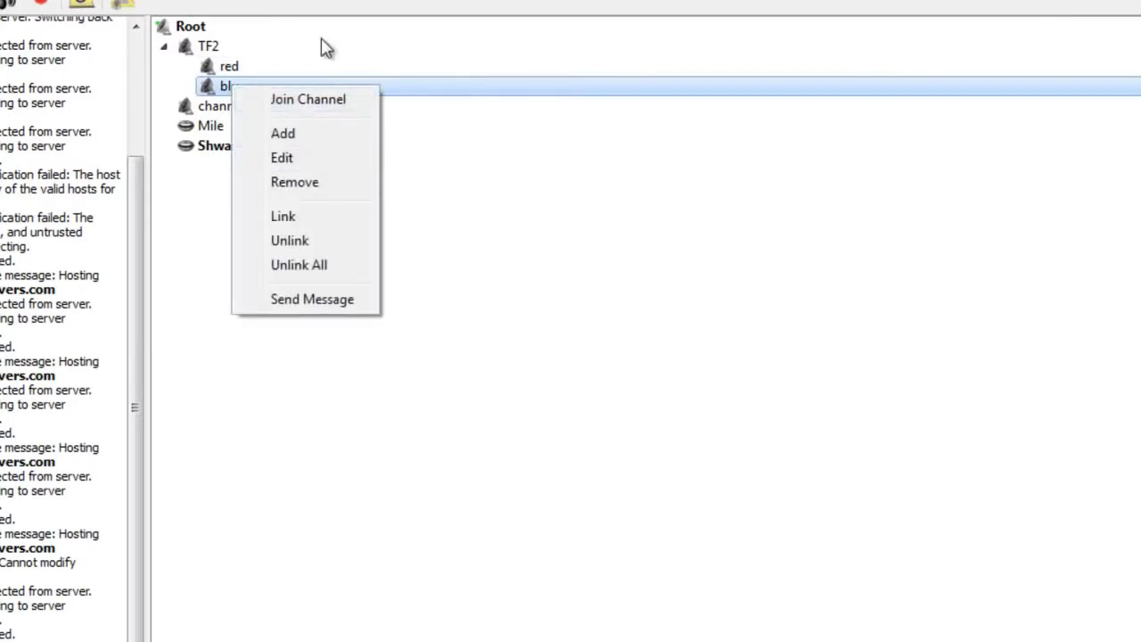
click(319, 47)
click(308, 69)
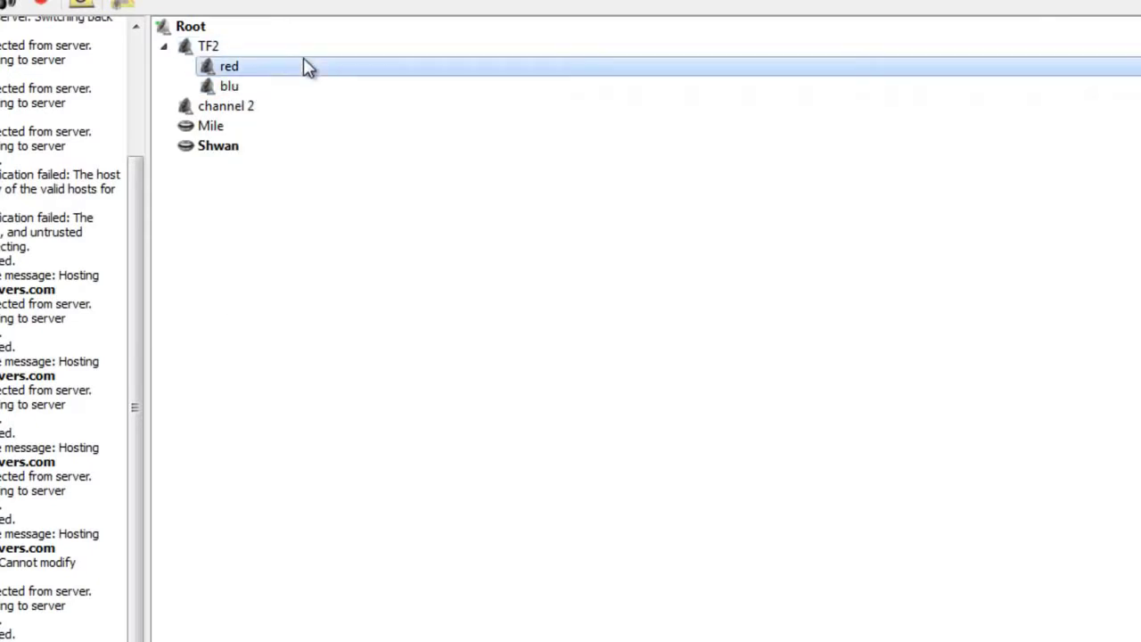
Step: Join the red channel yourself and drag the other user into blu
double_click(303, 64)
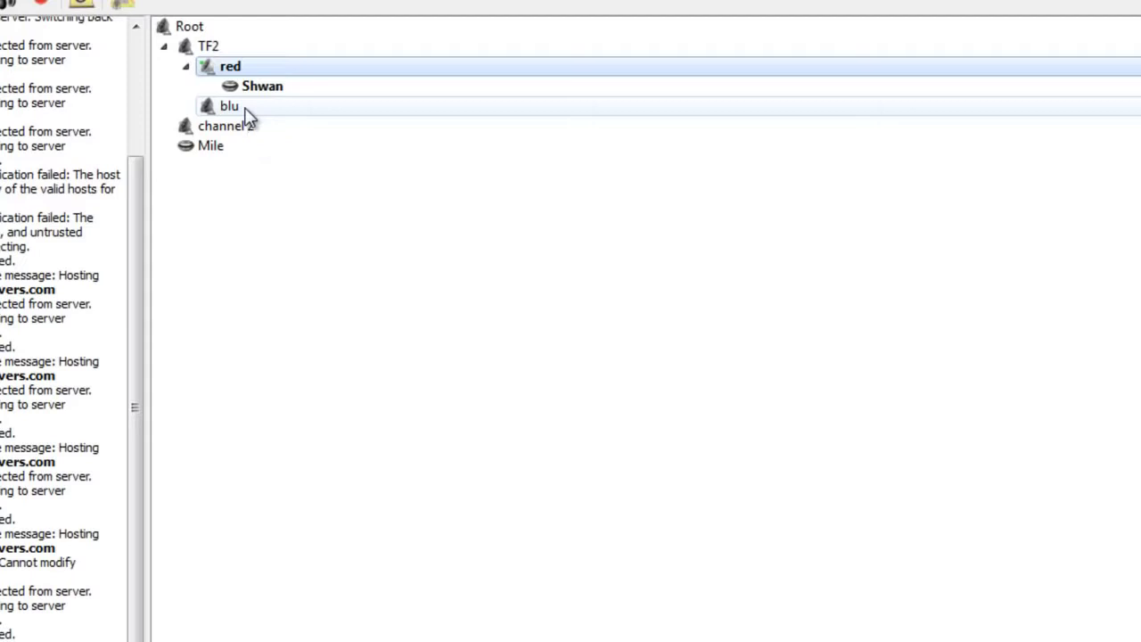
drag(243, 148, 266, 150)
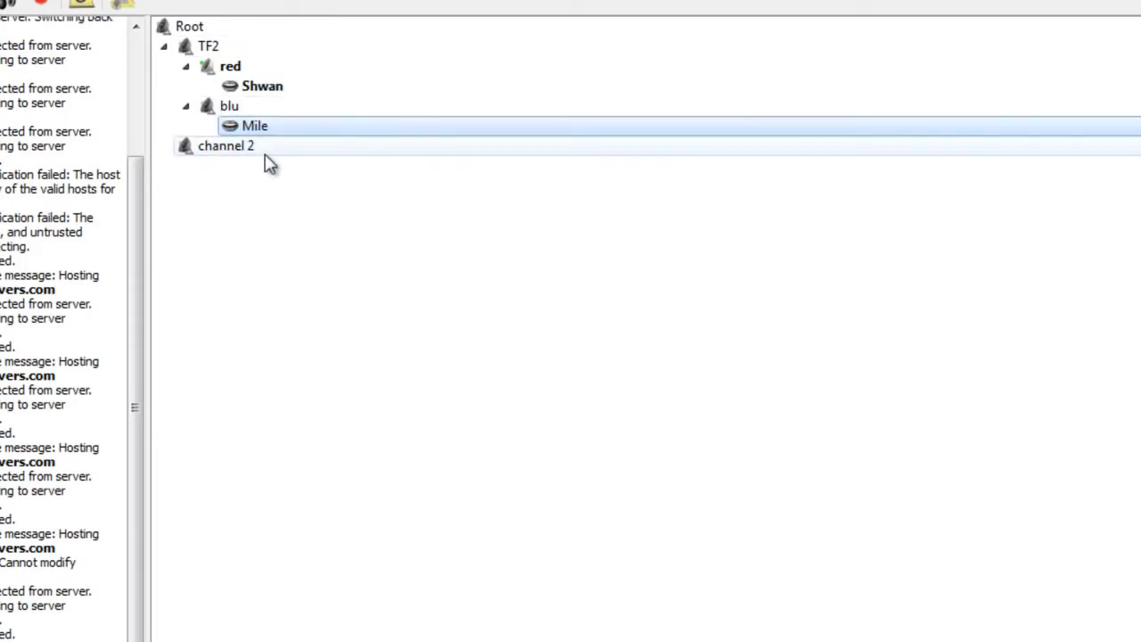
drag(246, 146, 252, 112)
click(250, 111)
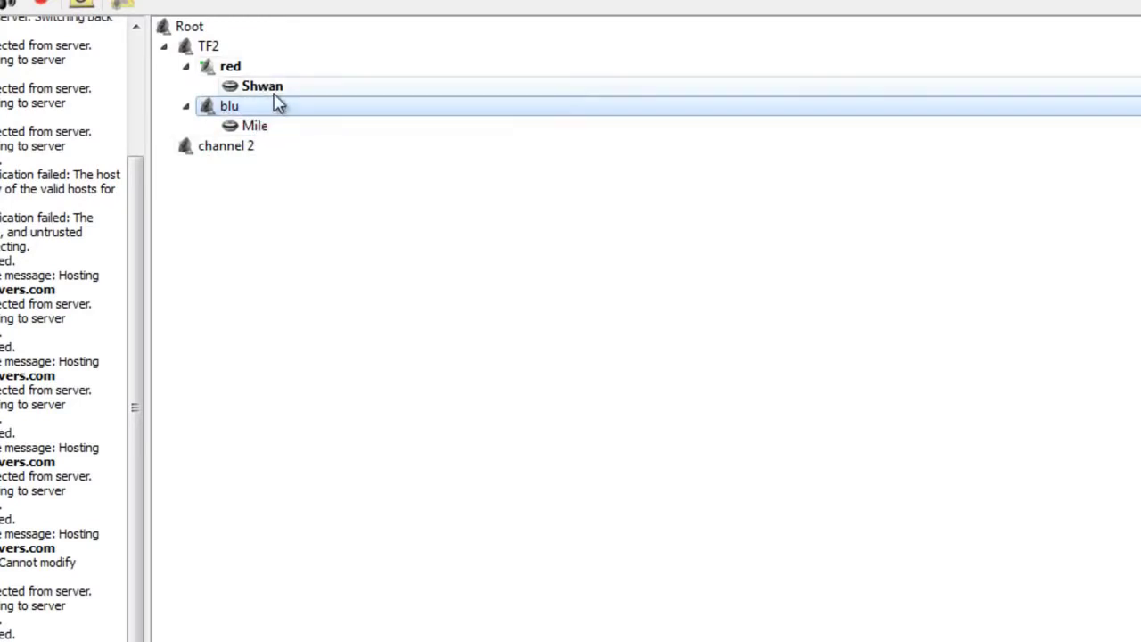
right_click(276, 113)
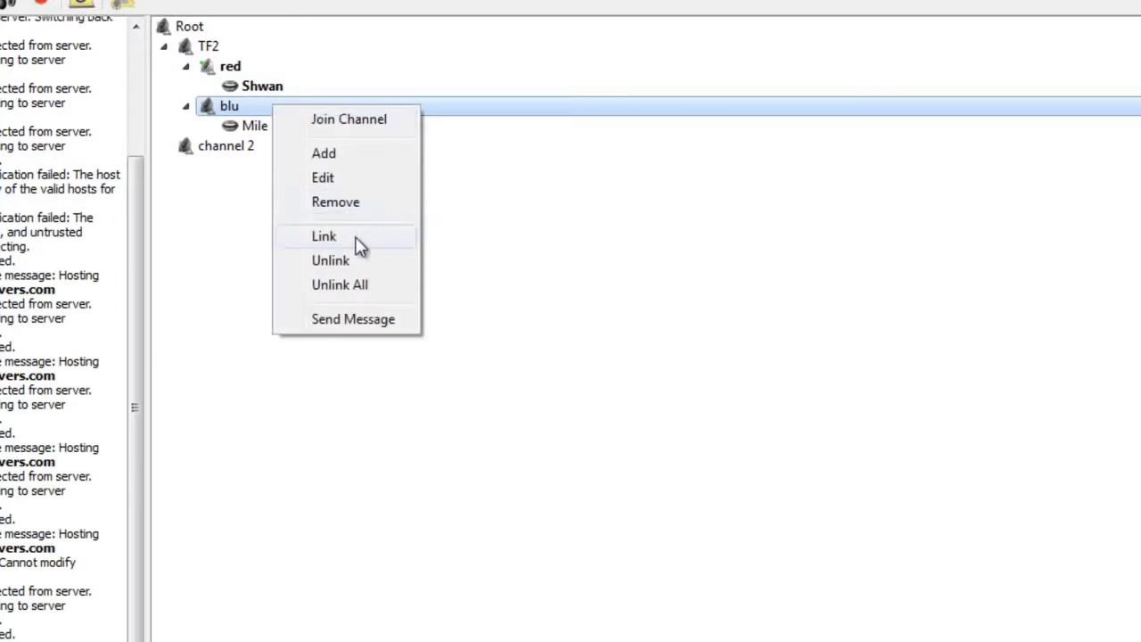
click(357, 242)
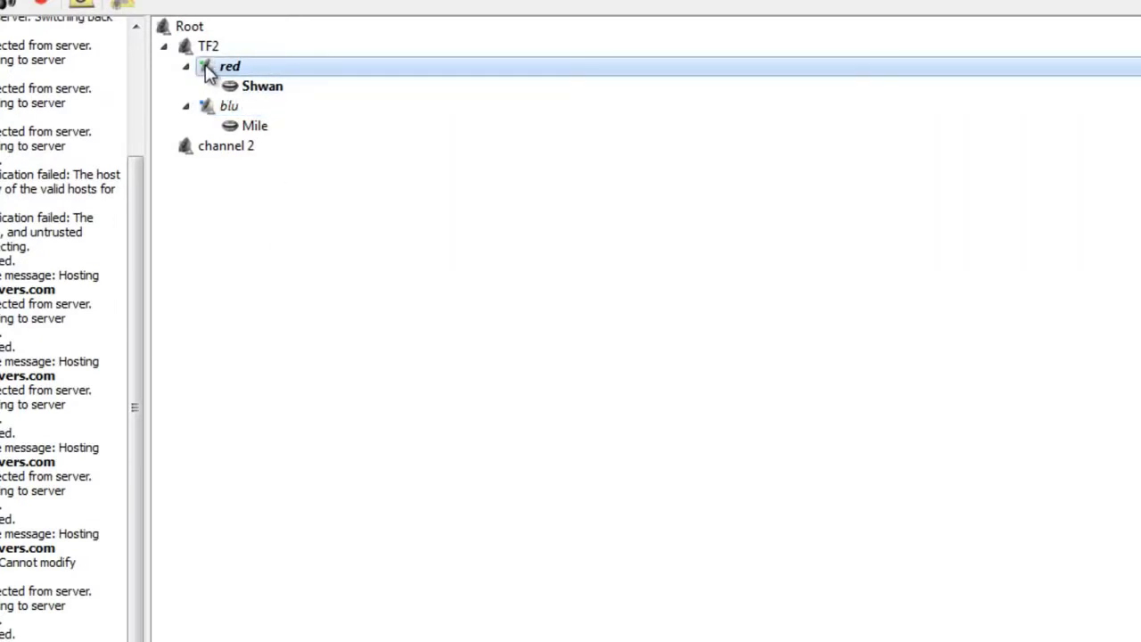
drag(209, 66, 243, 109)
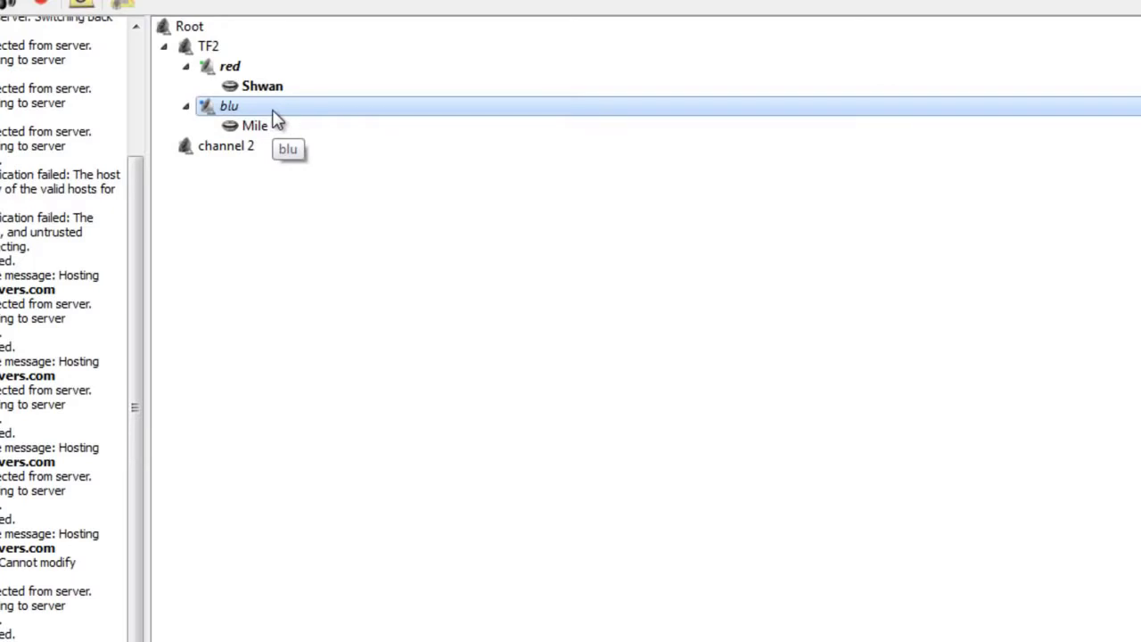
right_click(278, 116)
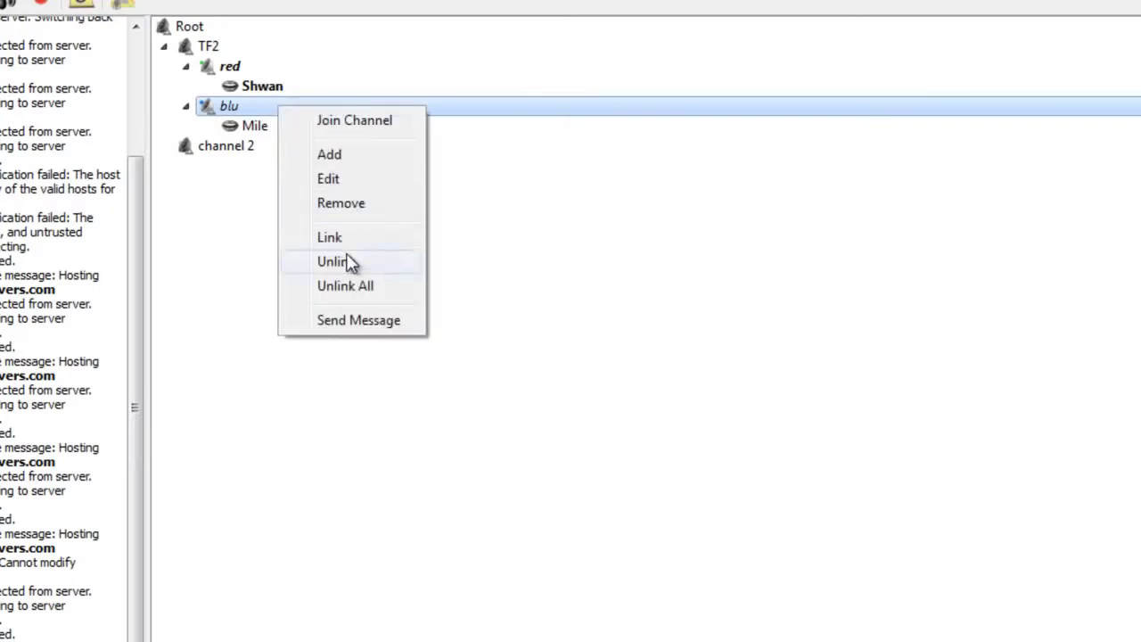
click(363, 265)
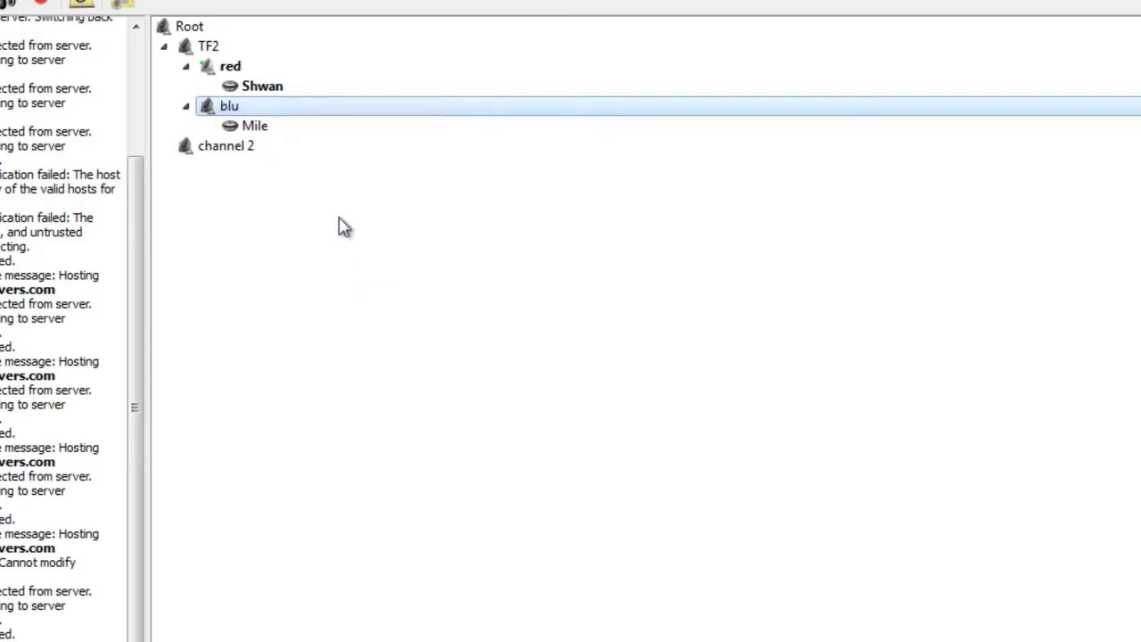
click(288, 71)
click(298, 93)
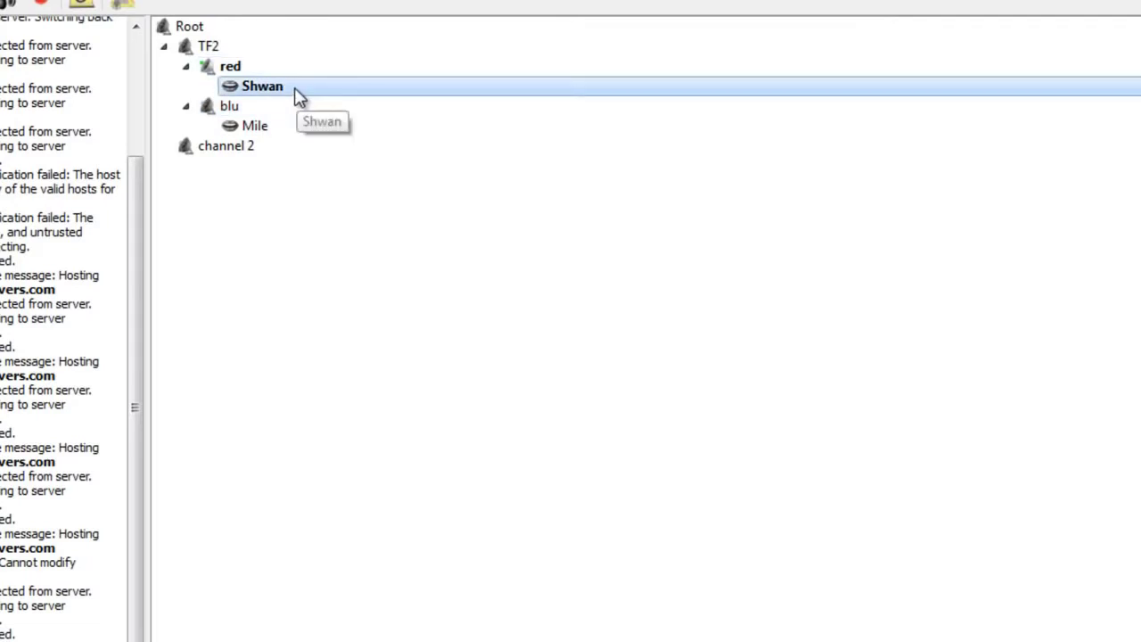
click(271, 112)
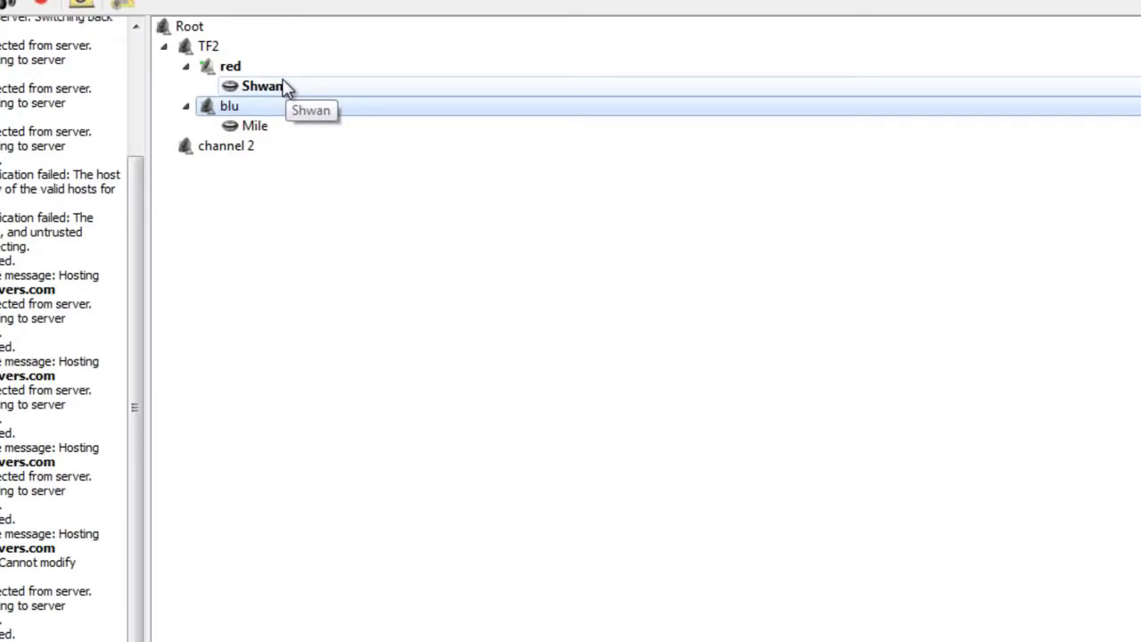
click(283, 86)
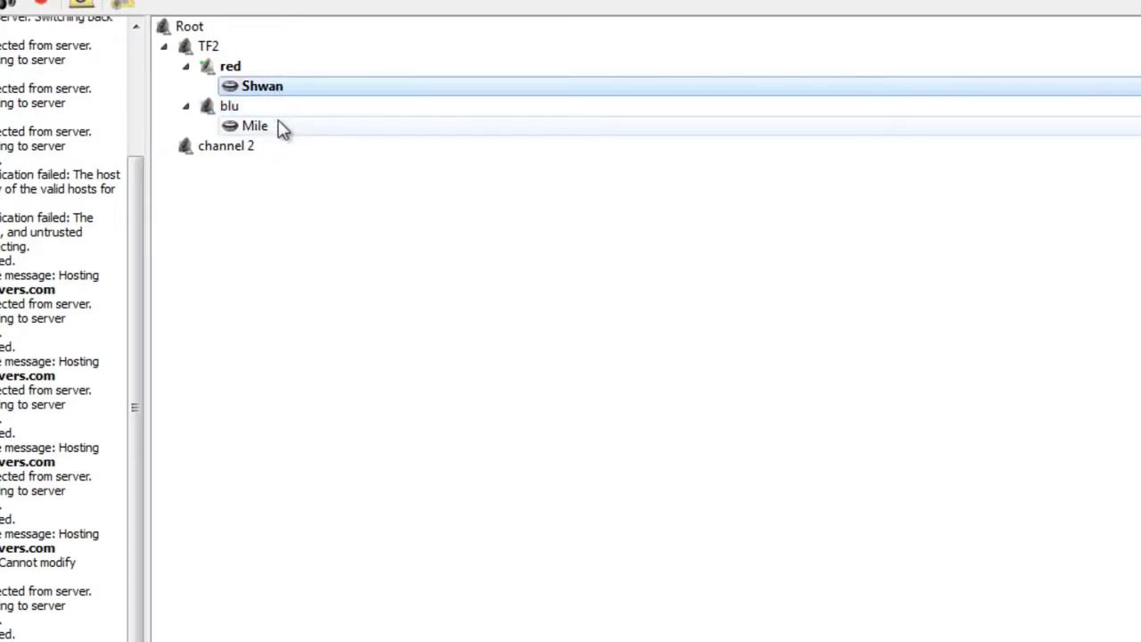
click(278, 131)
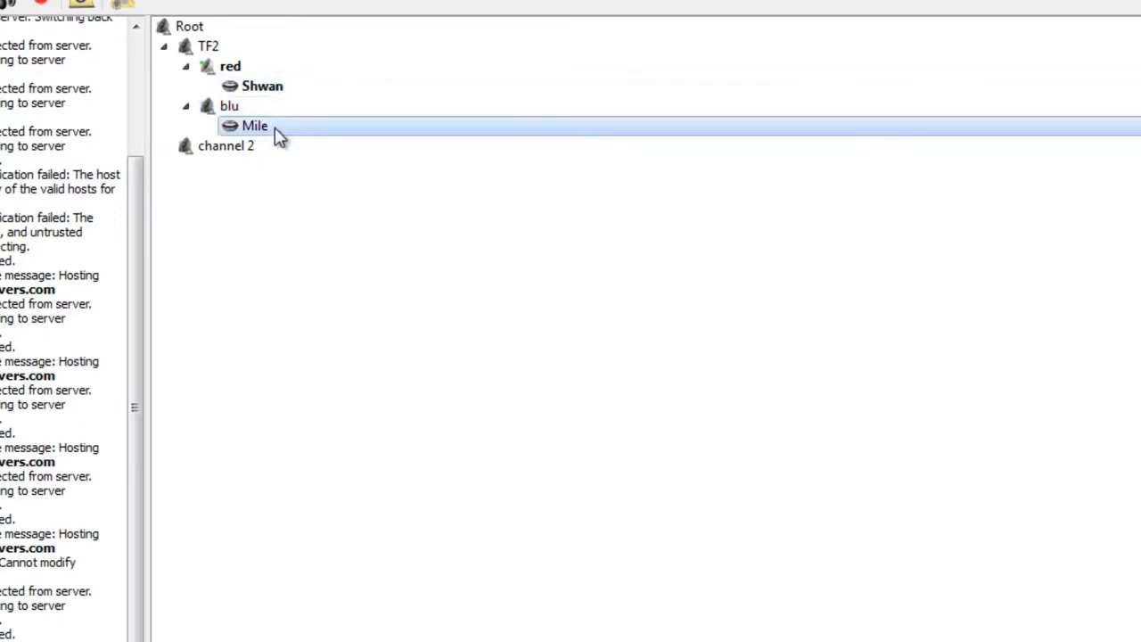
Step: Mute the user in the blu channel, then select each connected user
right_click(273, 134)
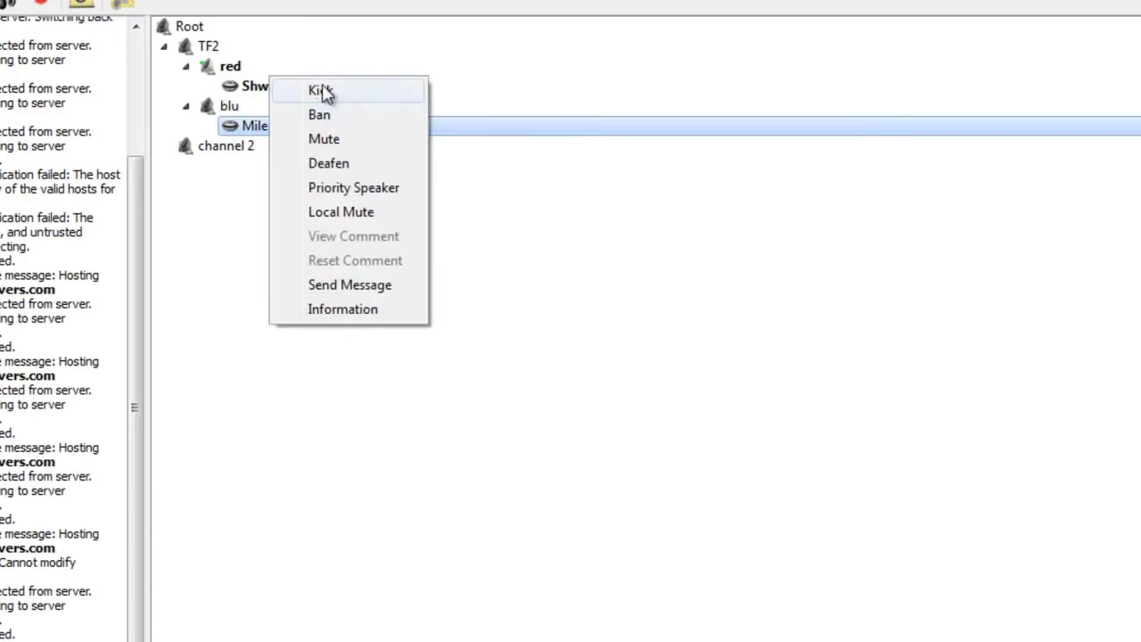
click(332, 138)
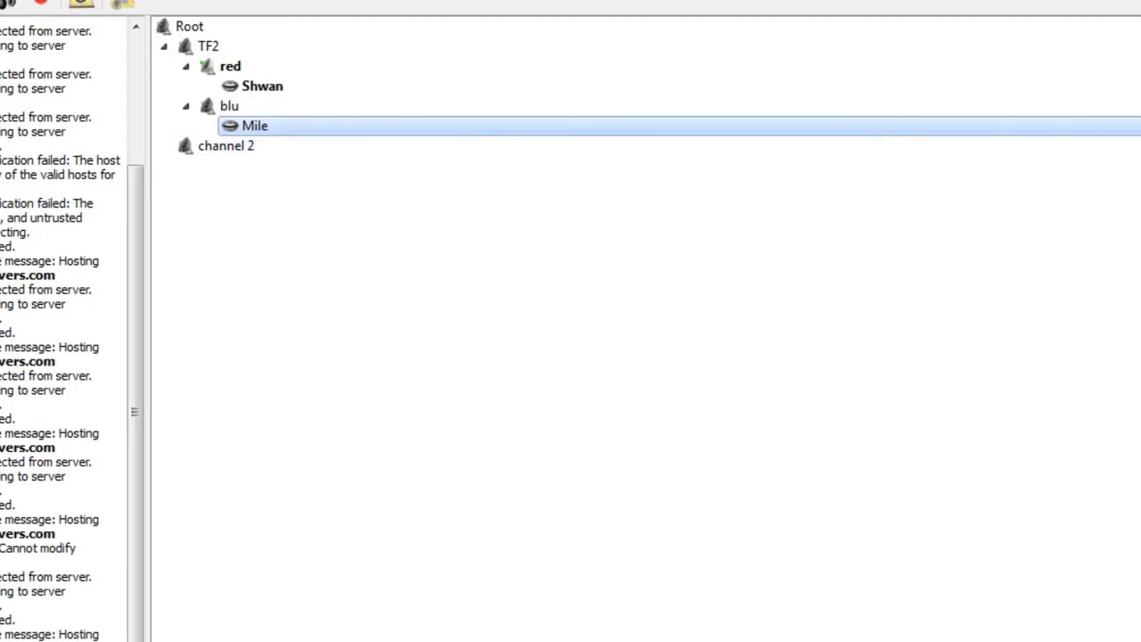
click(633, 85)
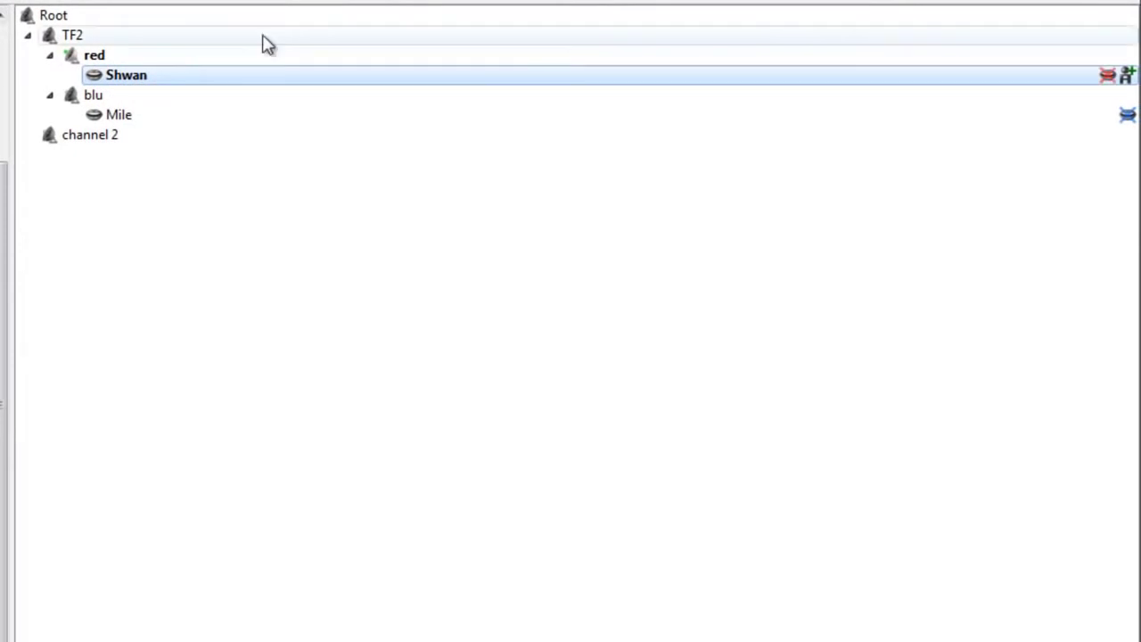
click(1103, 95)
click(1079, 83)
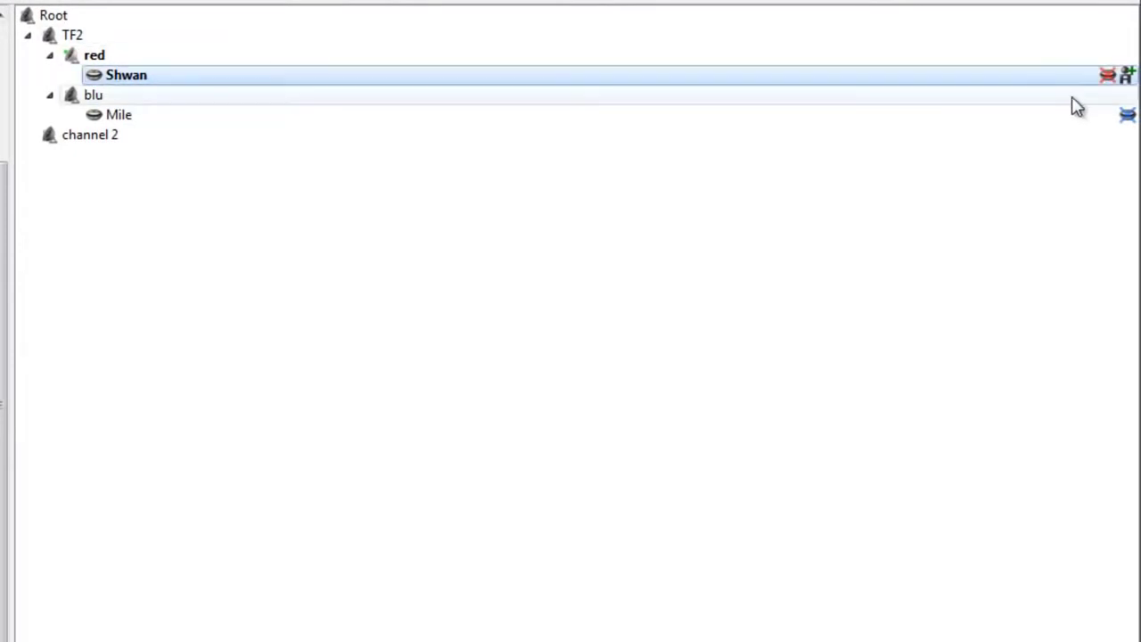
click(1077, 118)
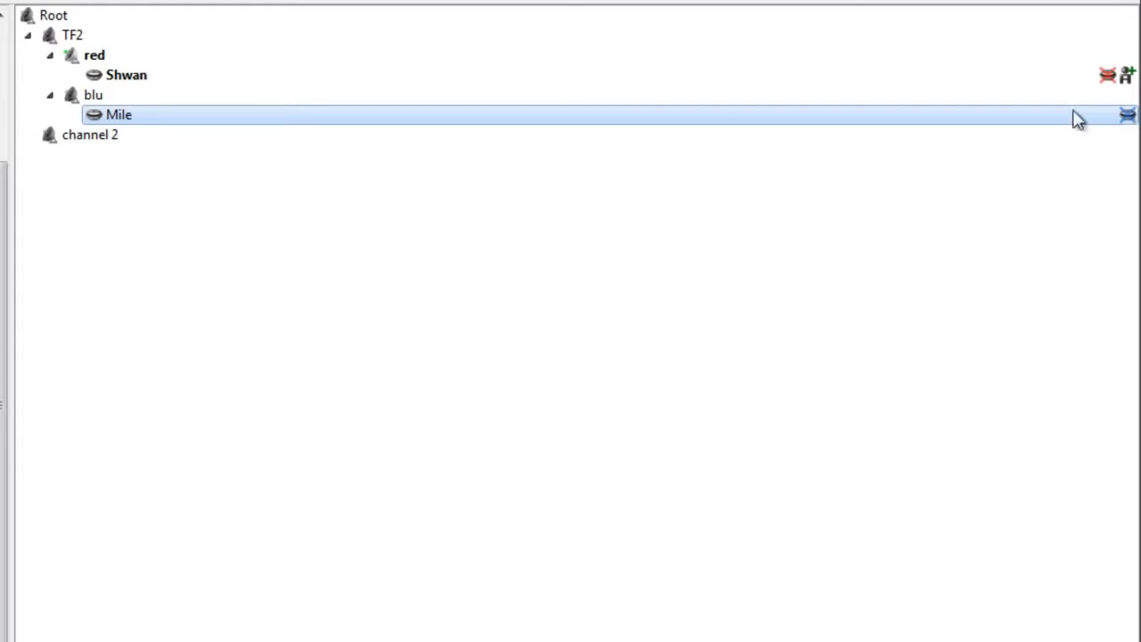
Step: Unmute the user in blu and reselect the blu channel
right_click(217, 126)
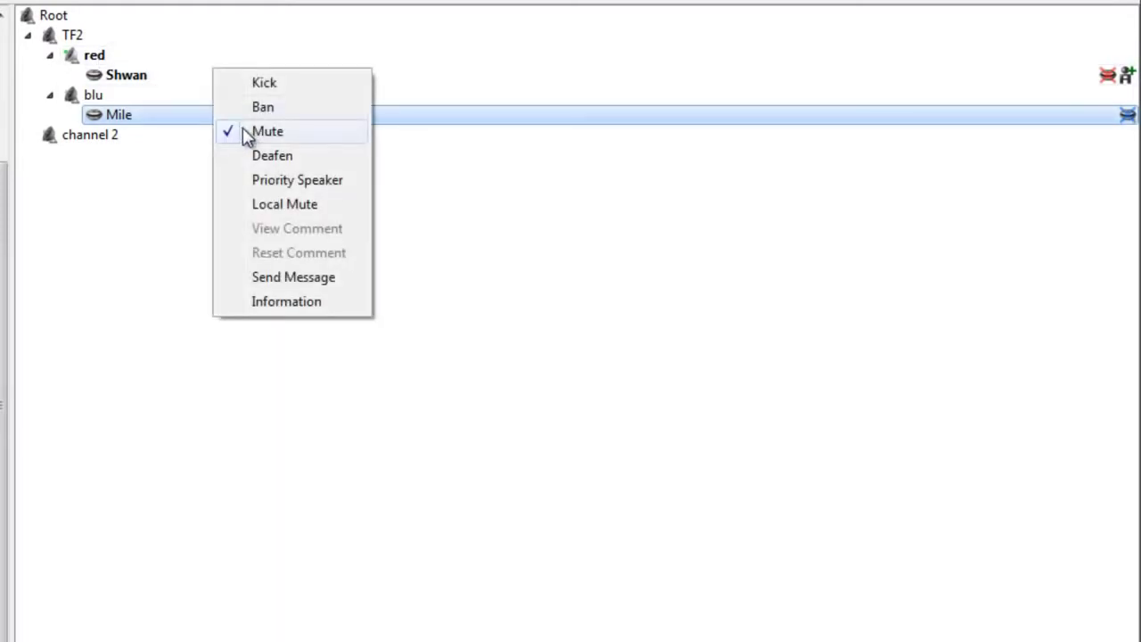
click(246, 130)
right_click(247, 124)
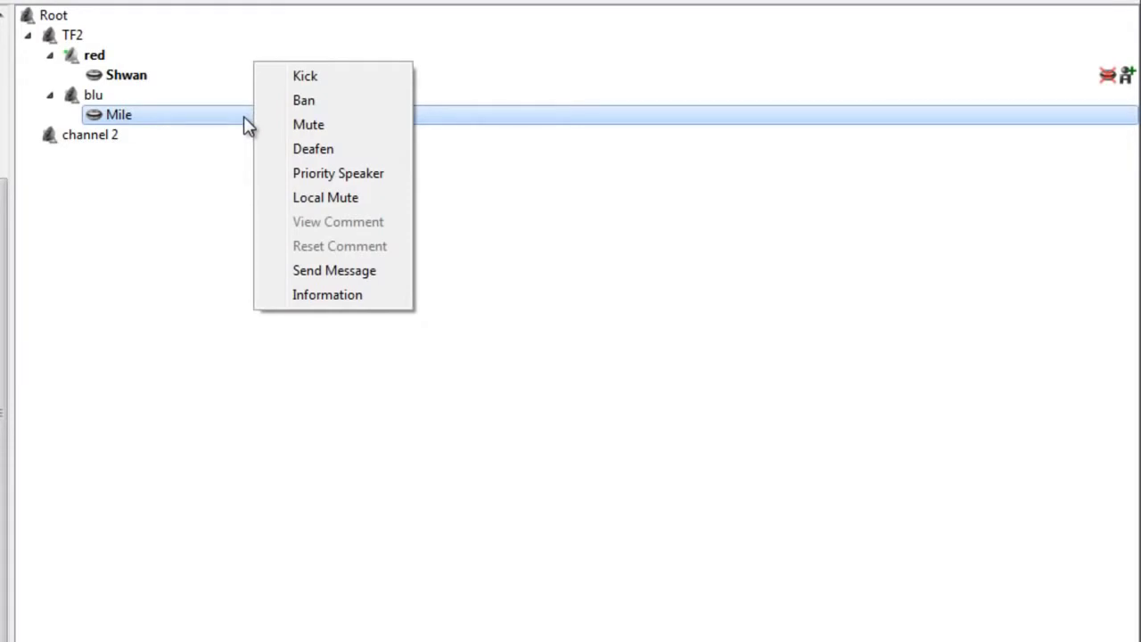
click(193, 115)
key(Up)
key(Up)
click(125, 95)
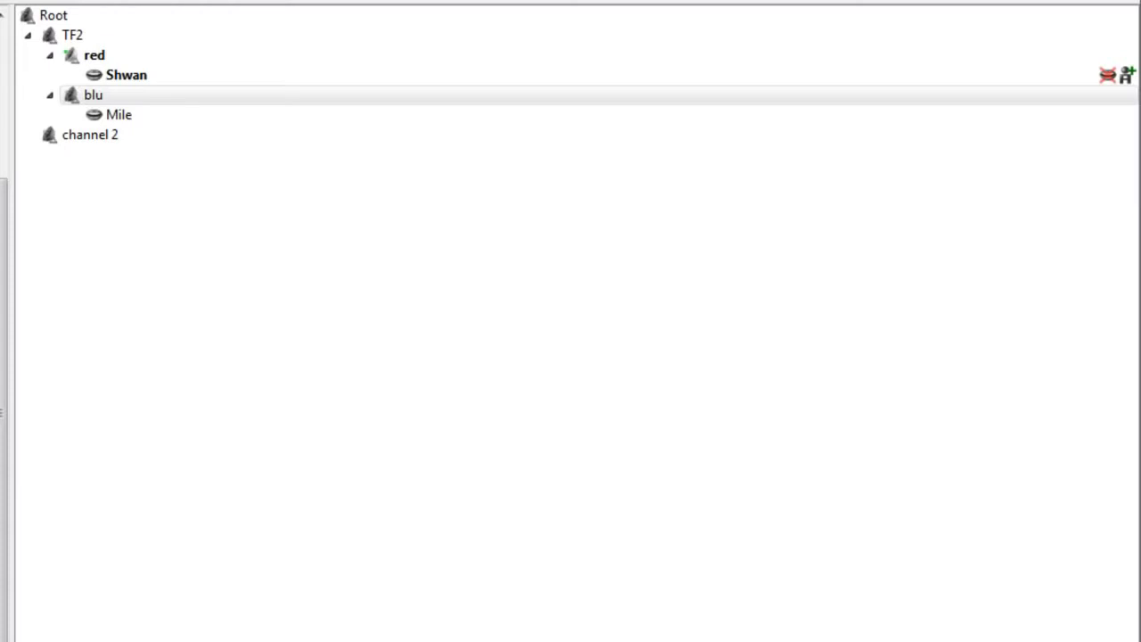
Step: Join the Root channel and drag Mile up into Root
click(138, 97)
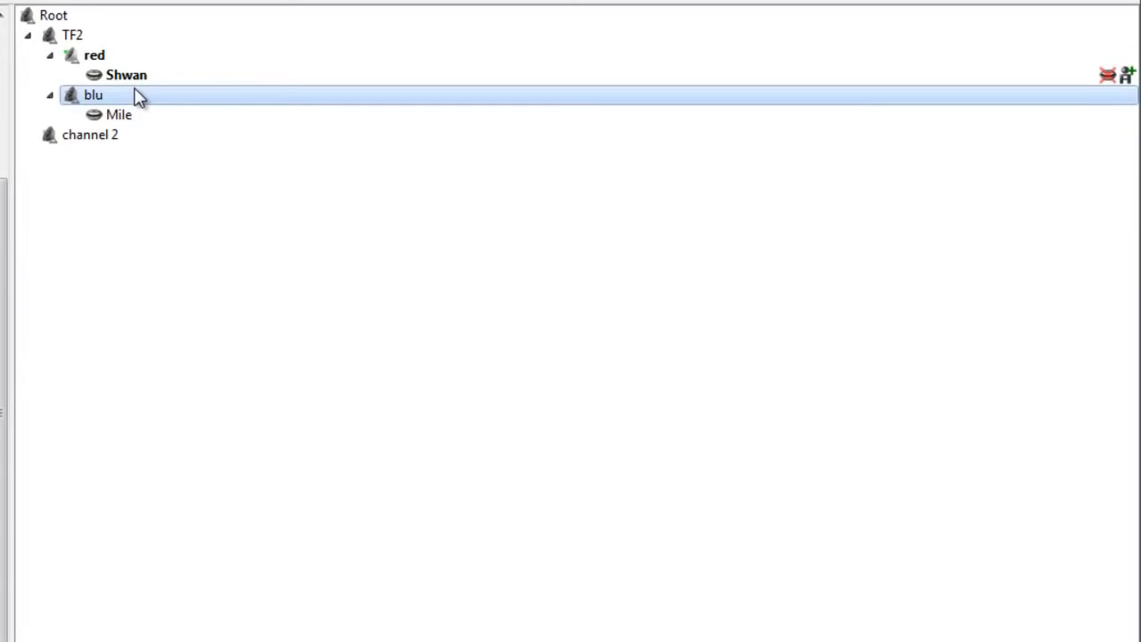
click(45, 40)
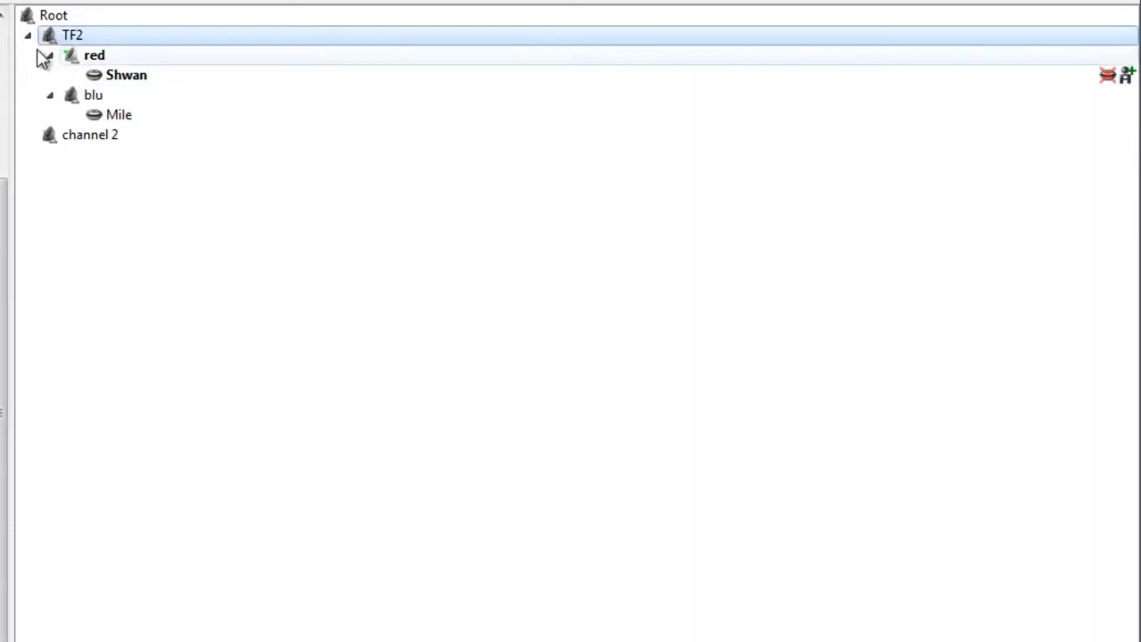
double_click(71, 22)
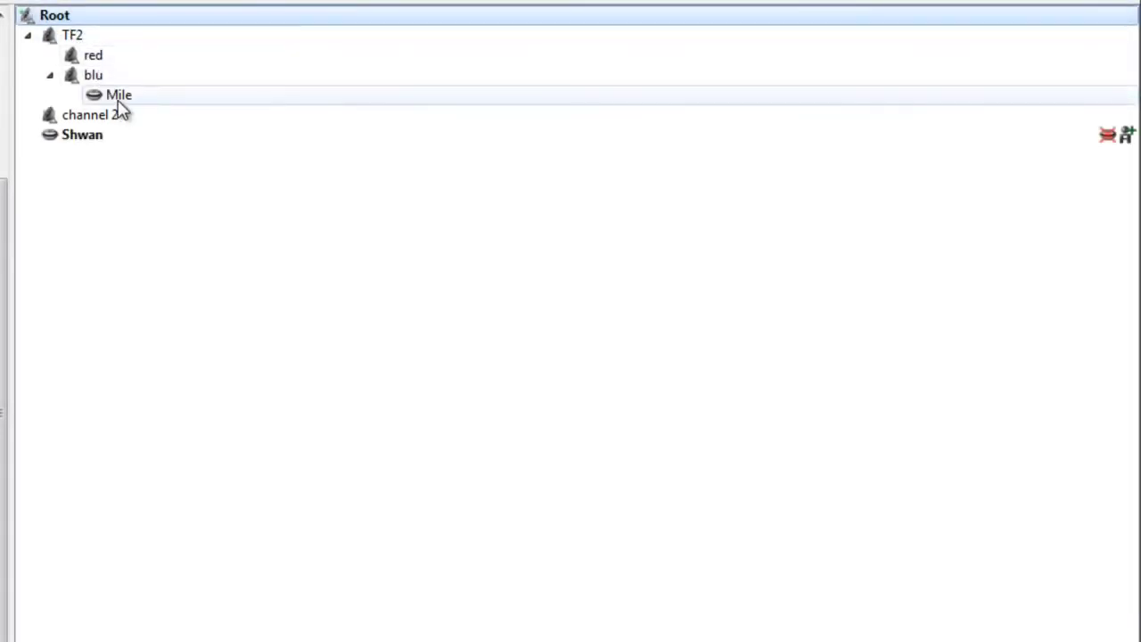
drag(119, 100, 69, 25)
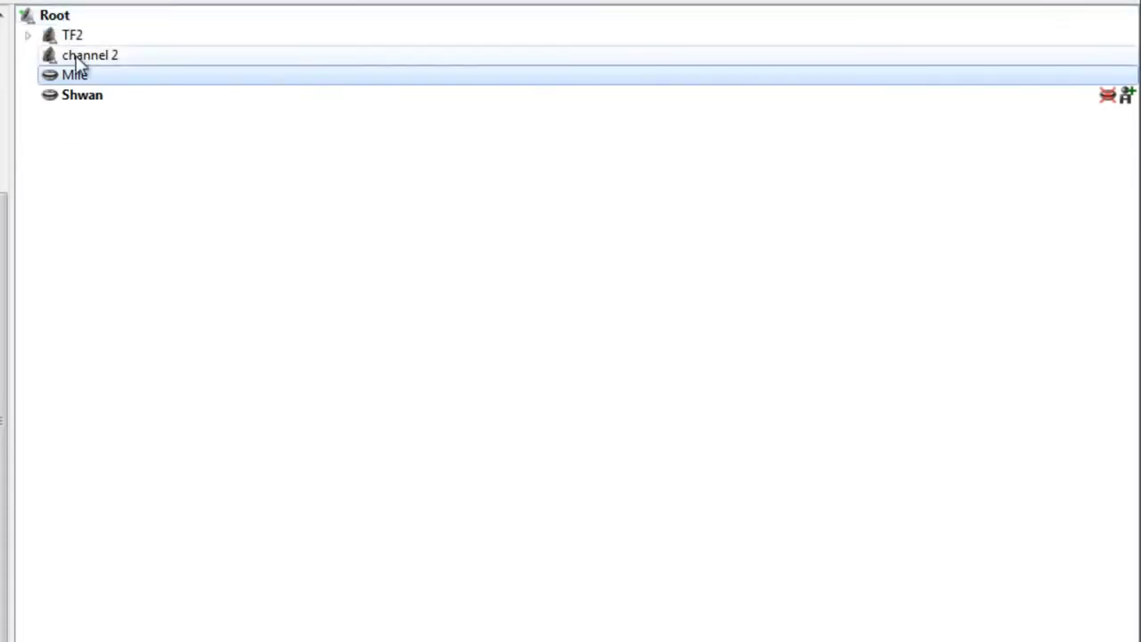
Step: Delete the TF2 channel together with its red and blu subchannels
click(77, 38)
right_click(75, 34)
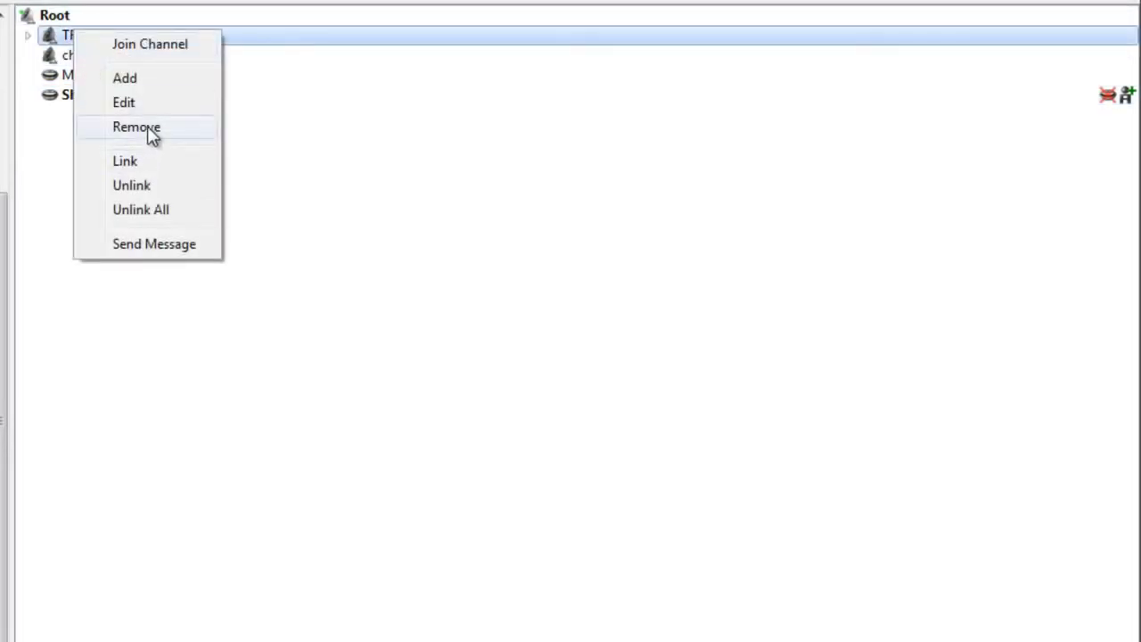
click(152, 134)
click(515, 349)
right_click(95, 39)
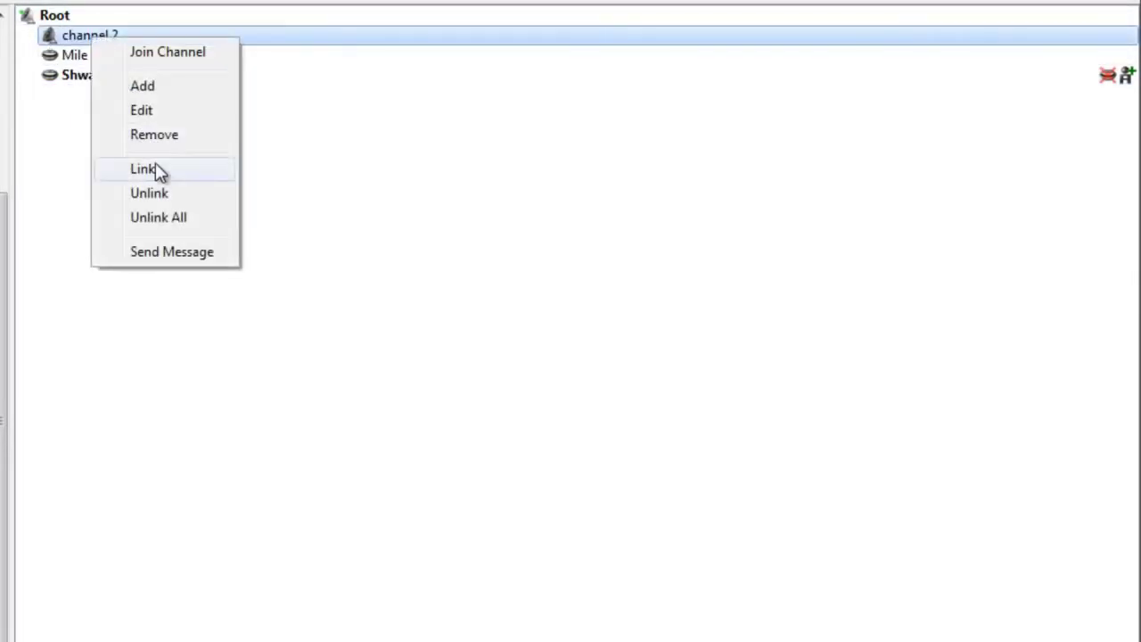
click(286, 87)
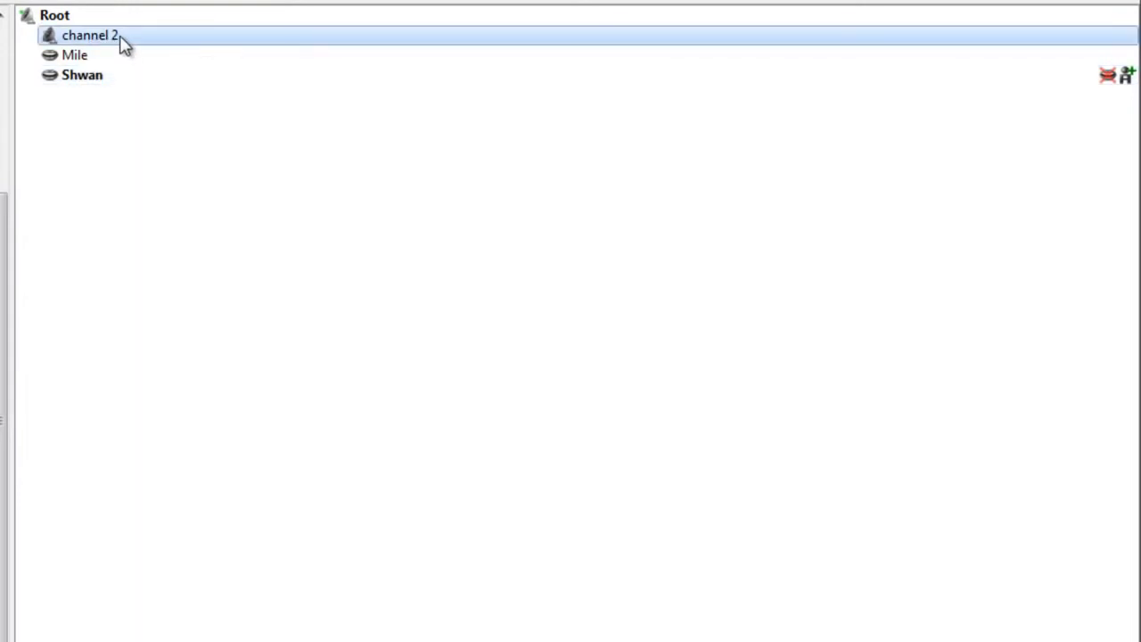
click(69, 18)
right_click(71, 18)
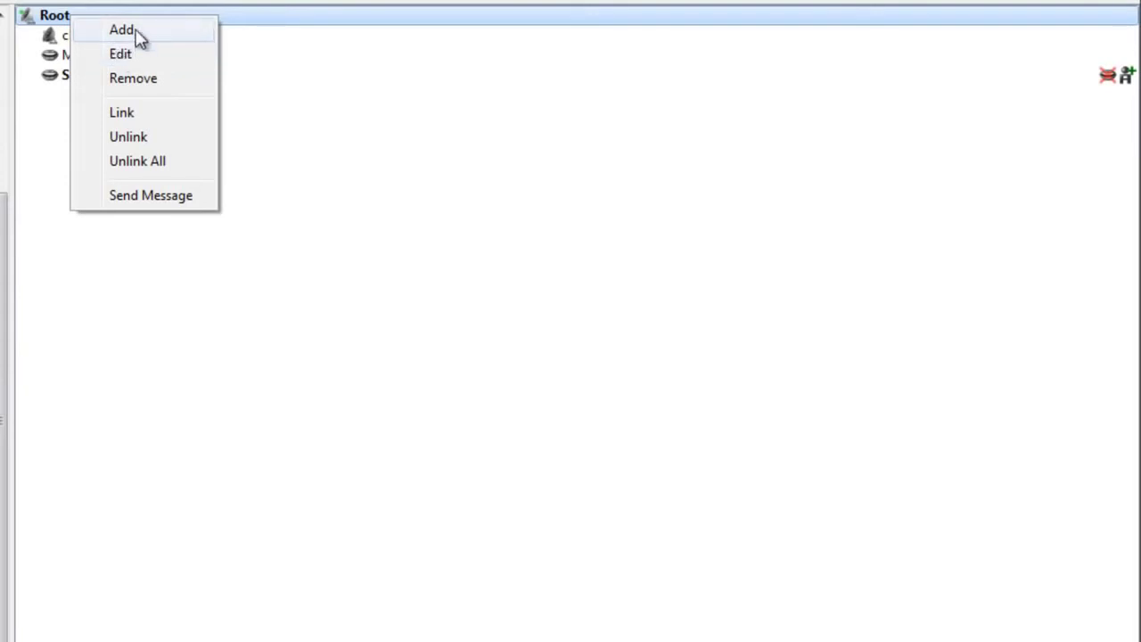
Step: Add a new channel named 'password channel' directly under Root
click(138, 34)
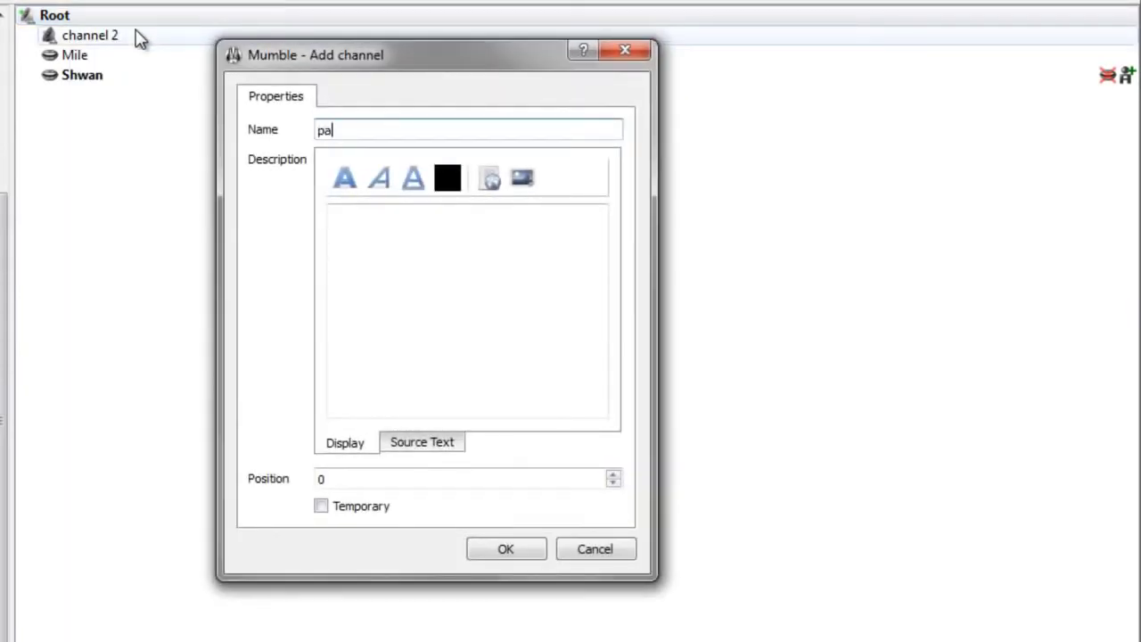
text(password channel)
click(514, 549)
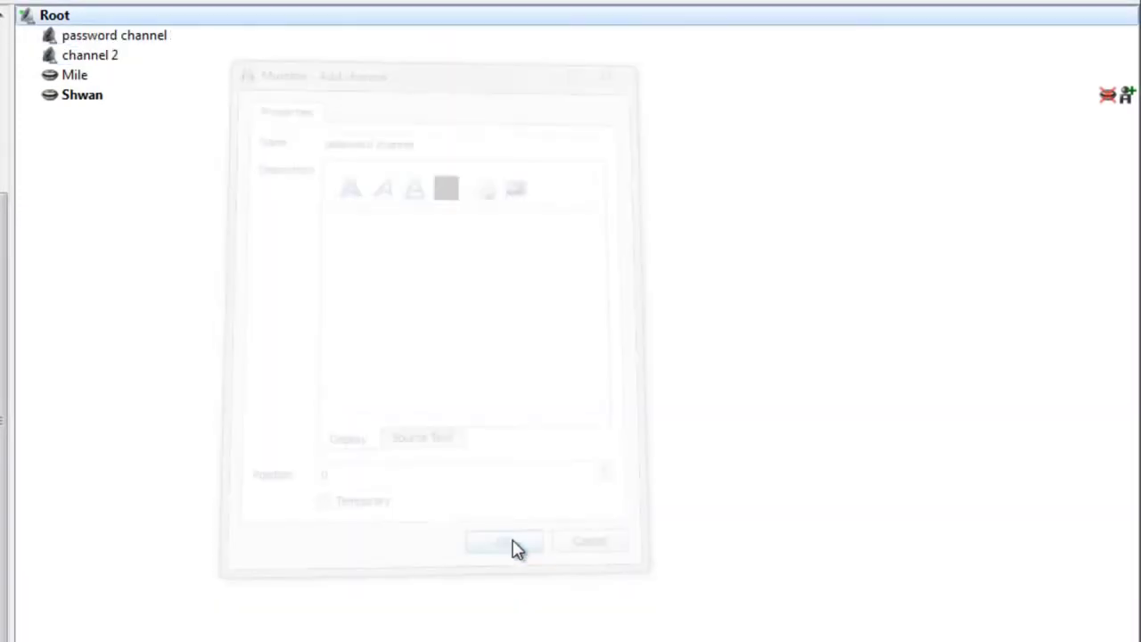
click(146, 35)
right_click(146, 34)
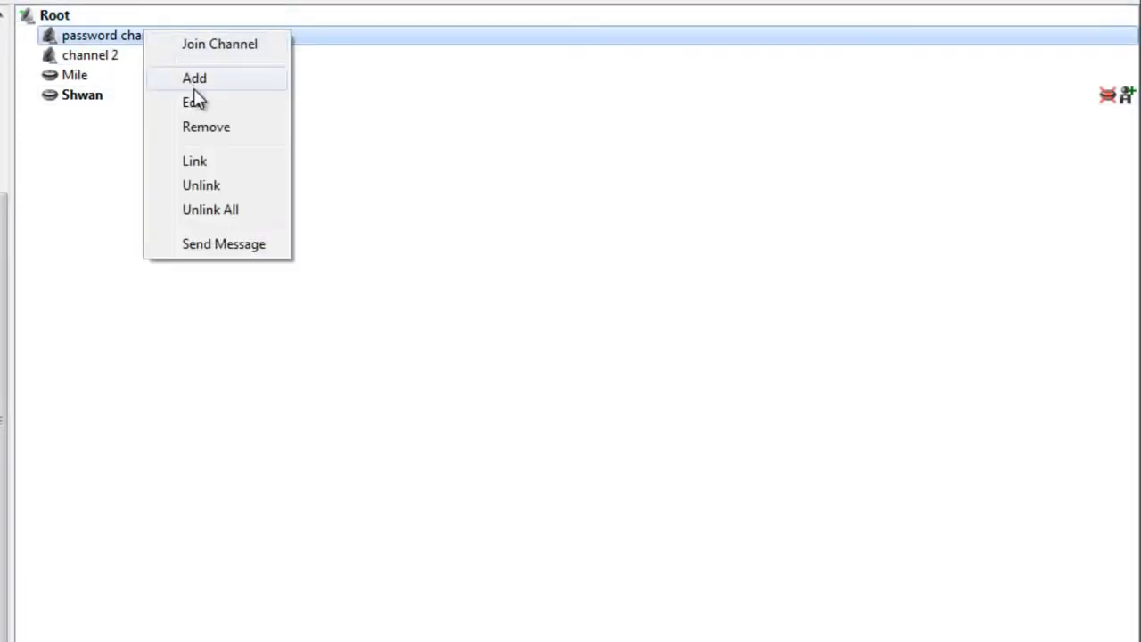
click(97, 46)
right_click(96, 40)
click(183, 113)
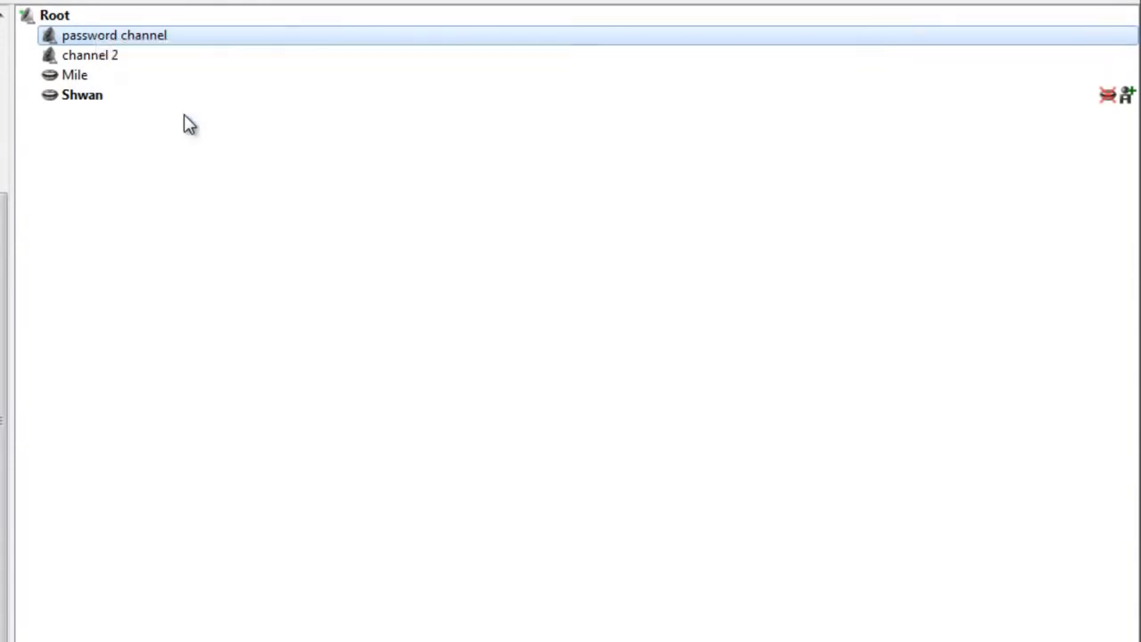
Step: Give password channel a join password and save the channel settings
click(119, 484)
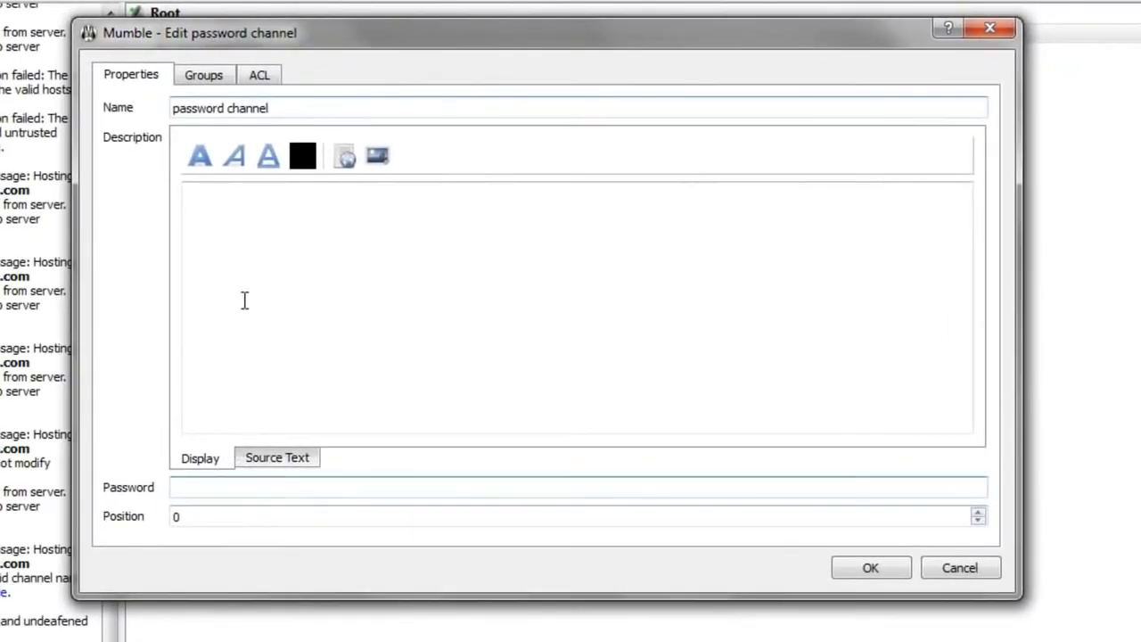
click(248, 183)
drag(270, 108, 165, 112)
click(217, 518)
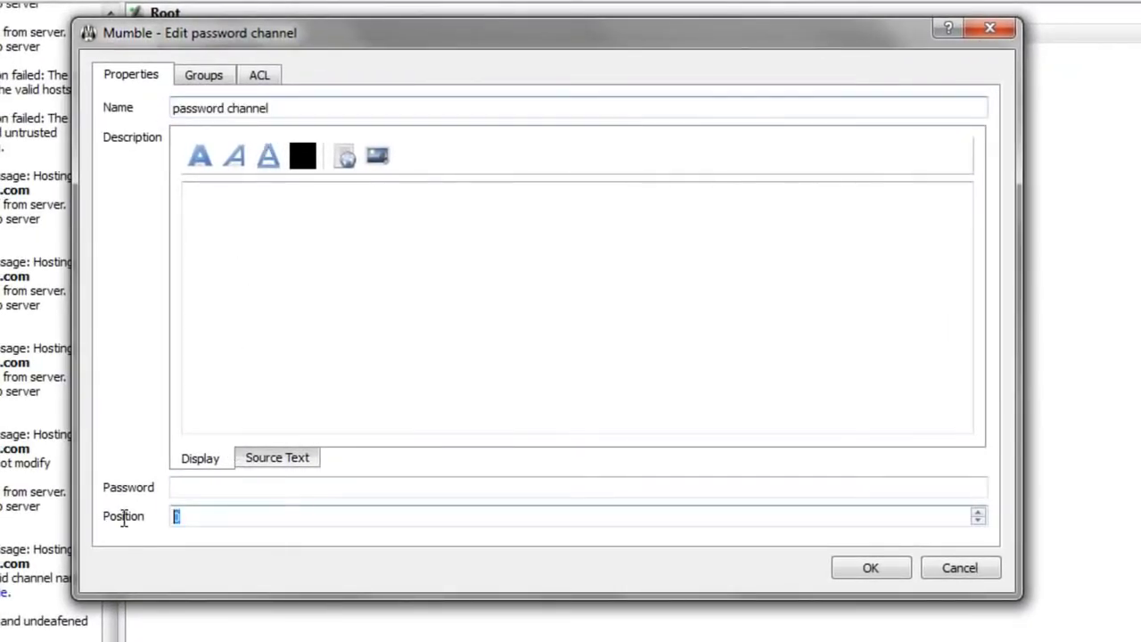
click(191, 490)
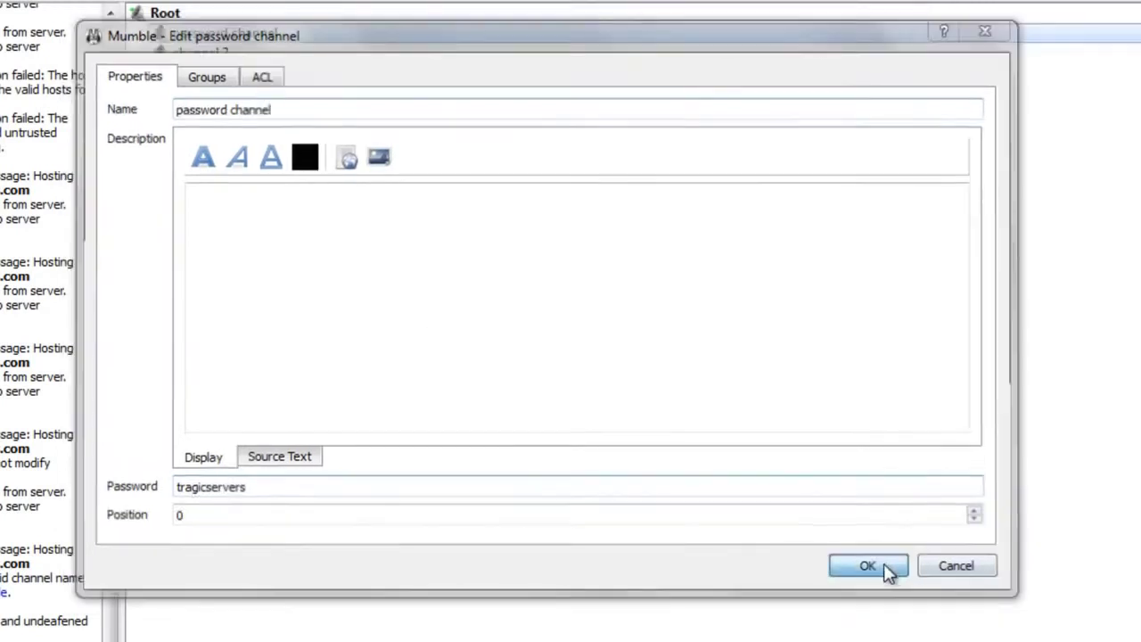
click(884, 565)
Step: Test moving Shwan between password channel and channel 2, ending back in Root
click(206, 55)
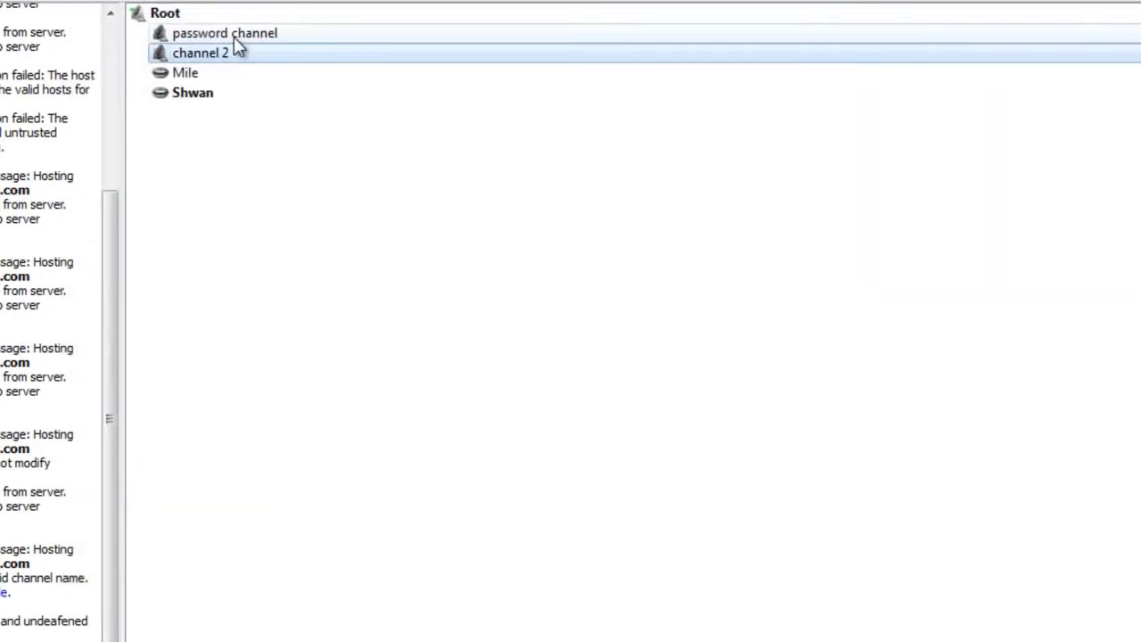
double_click(234, 36)
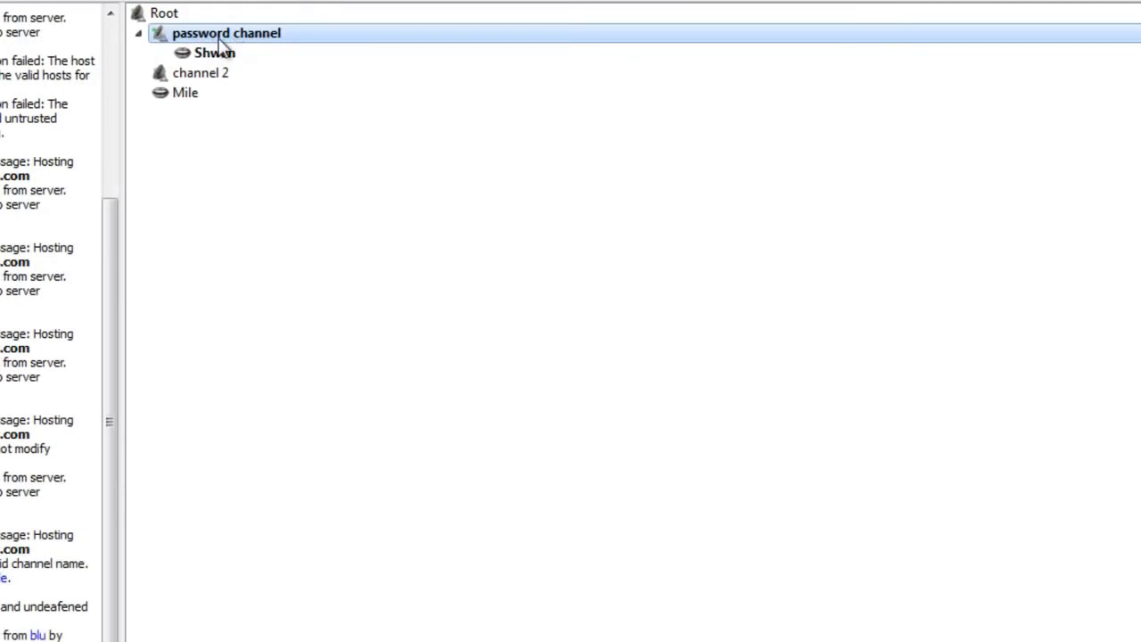
double_click(189, 71)
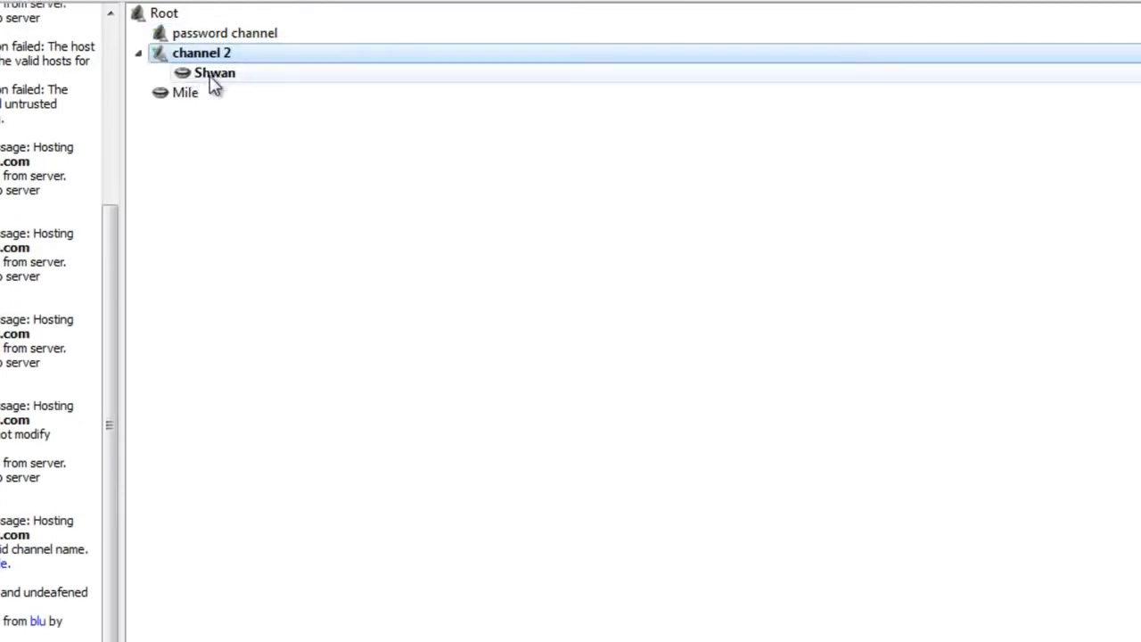
right_click(214, 82)
key(Escape)
click(221, 53)
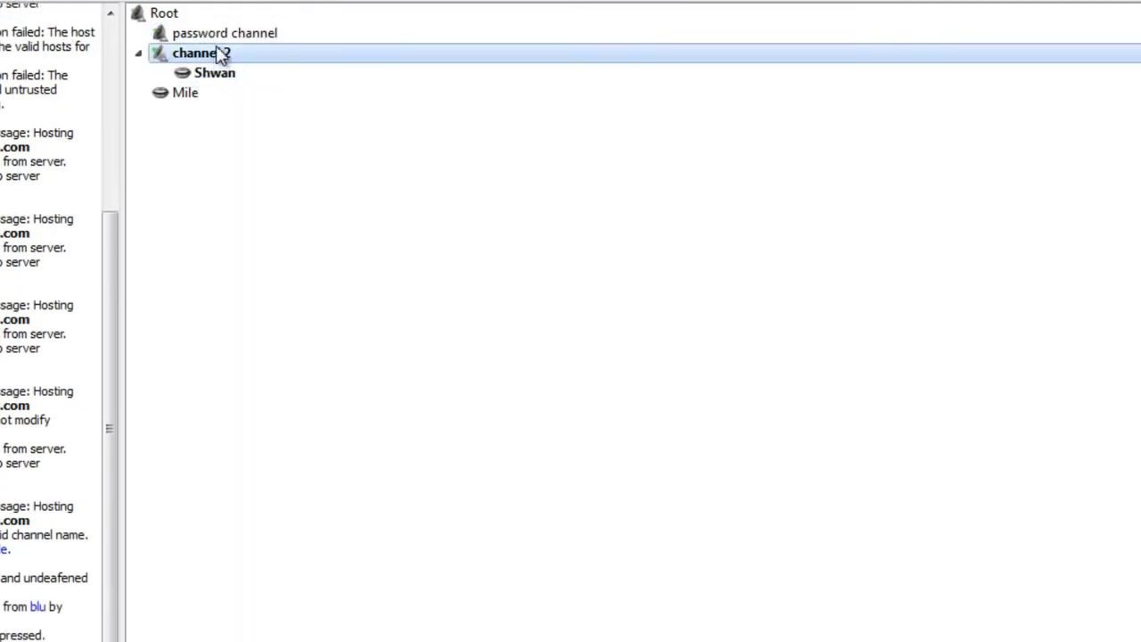
double_click(223, 33)
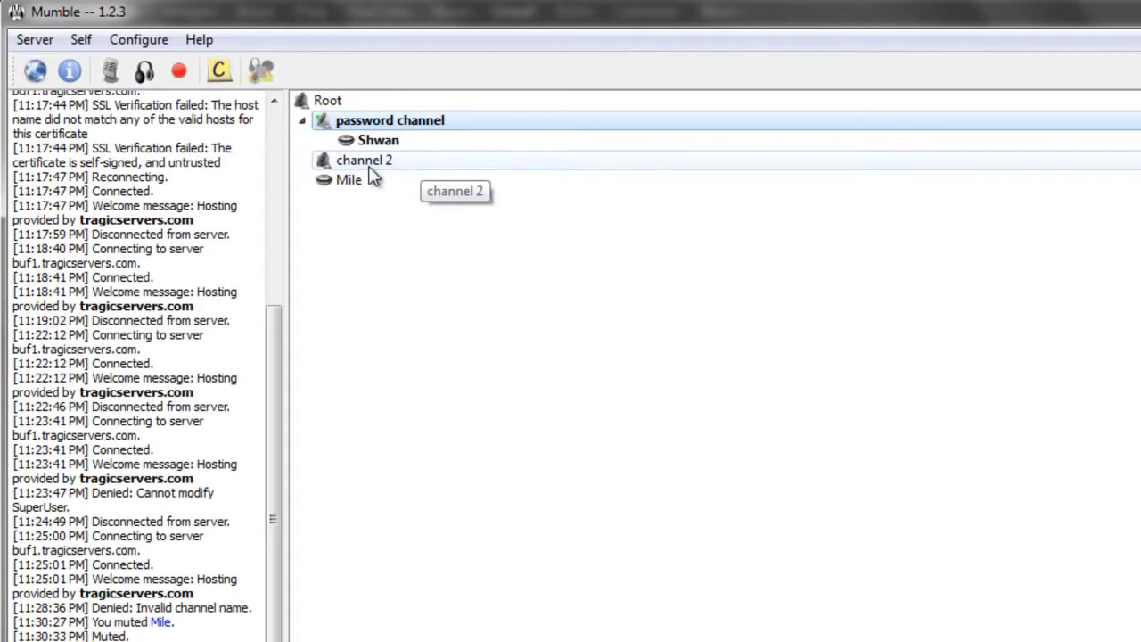
click(373, 160)
double_click(348, 102)
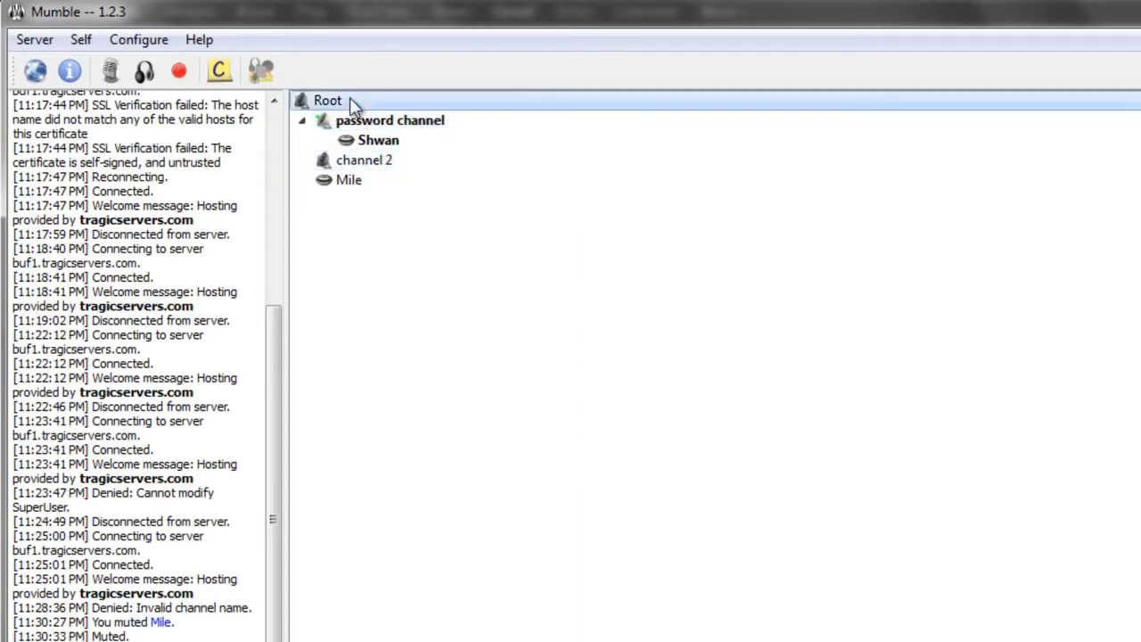
click(410, 127)
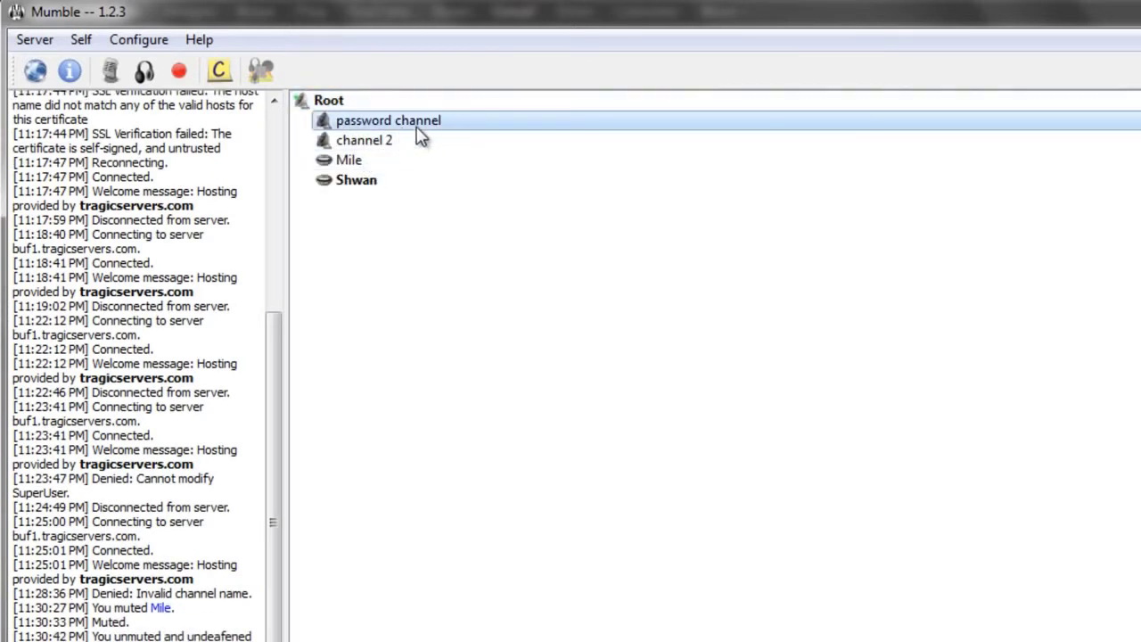
click(33, 41)
click(143, 187)
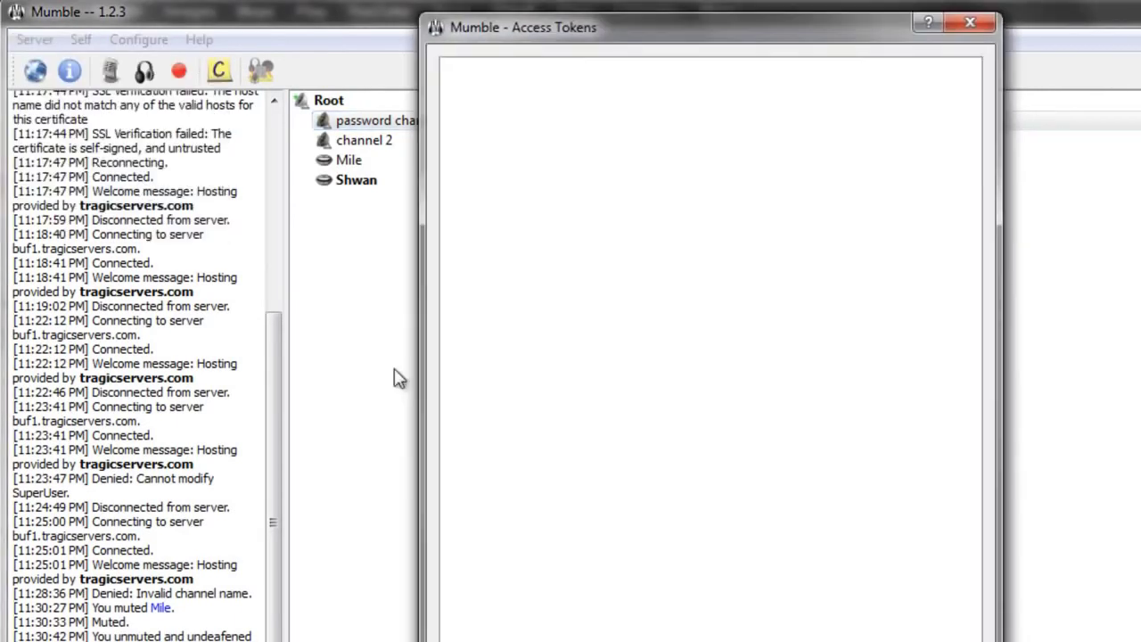
click(523, 635)
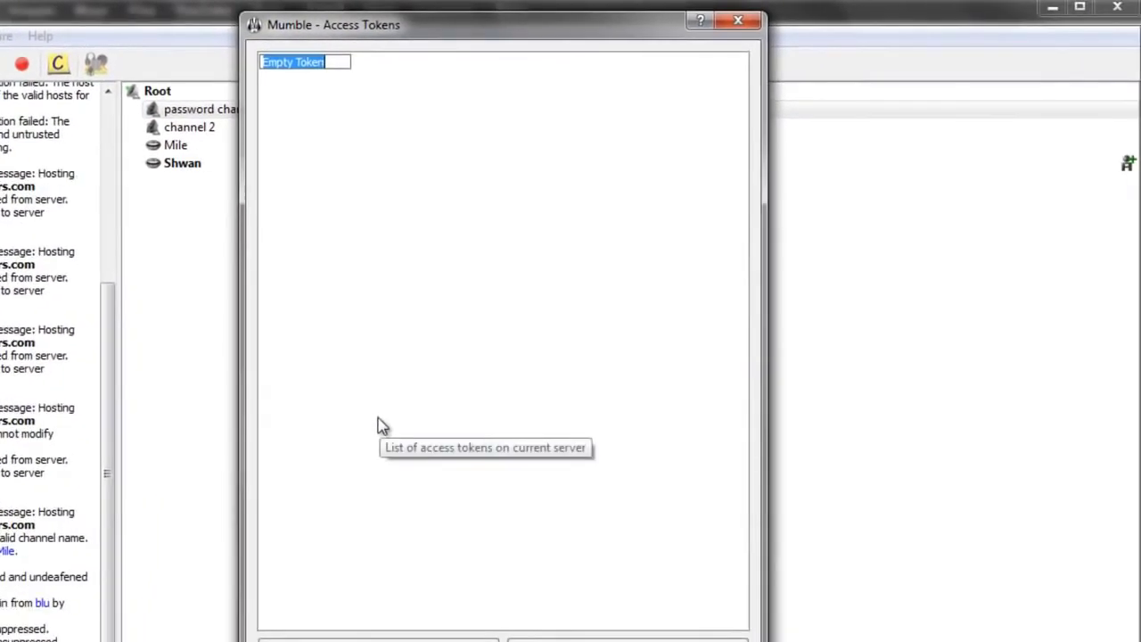
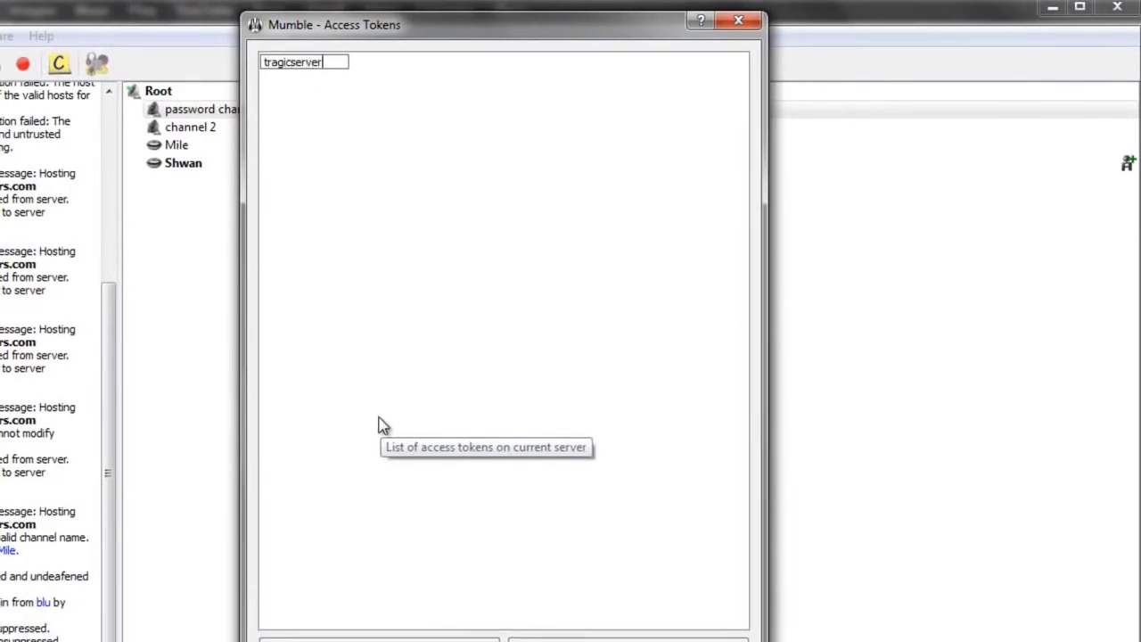
key(Return)
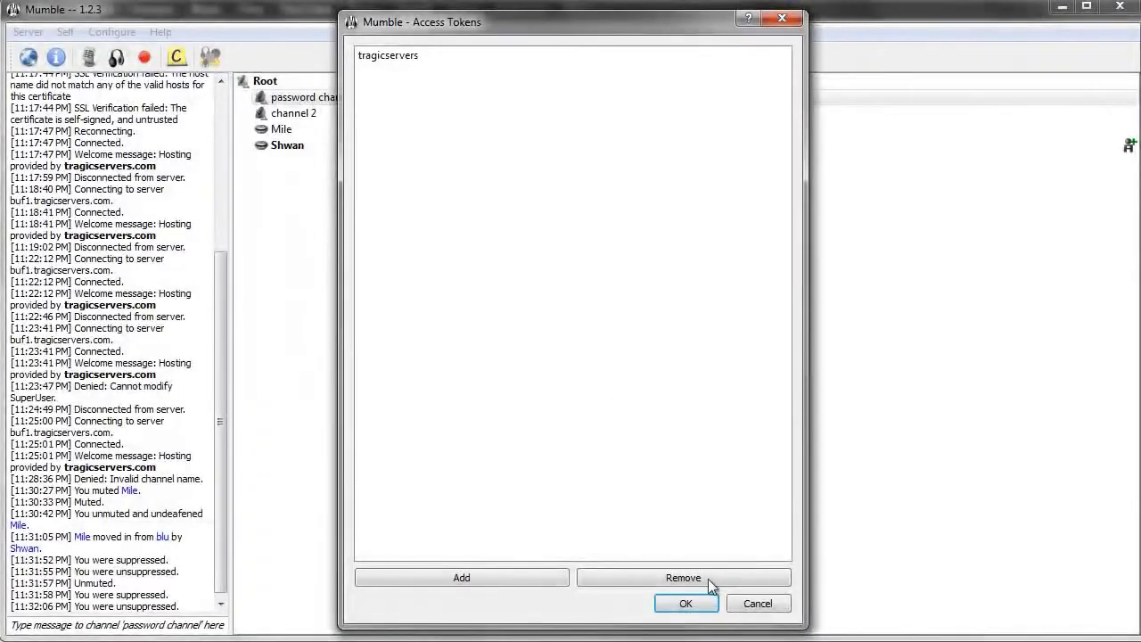
click(688, 603)
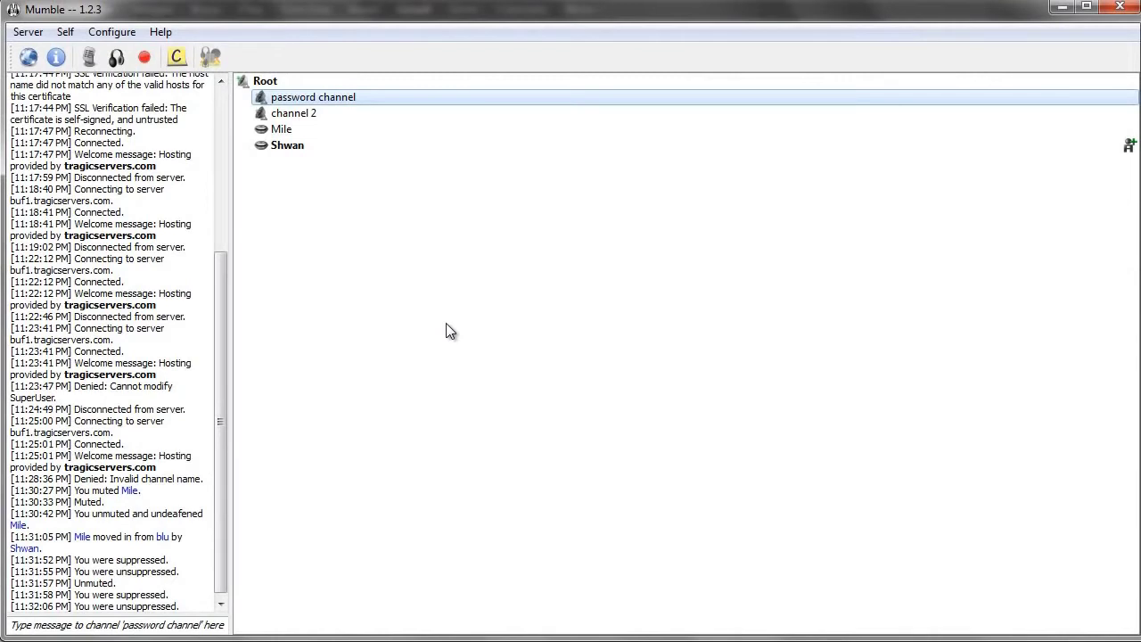
Step: Reopen Access Tokens to confirm tragicservers is listed, then close it
click(28, 32)
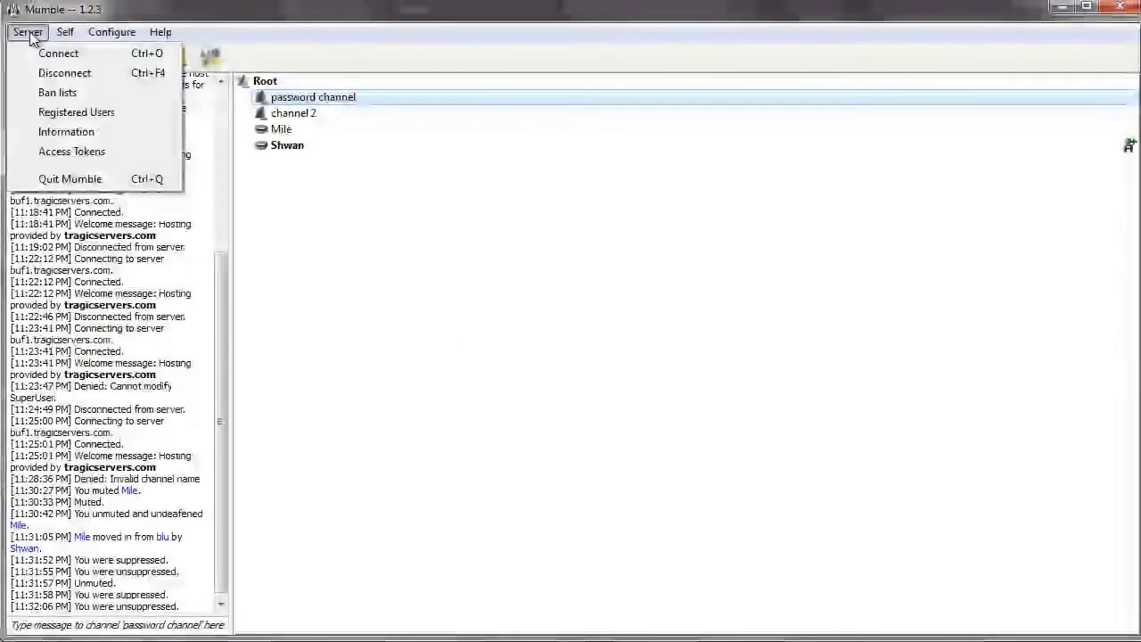
click(77, 153)
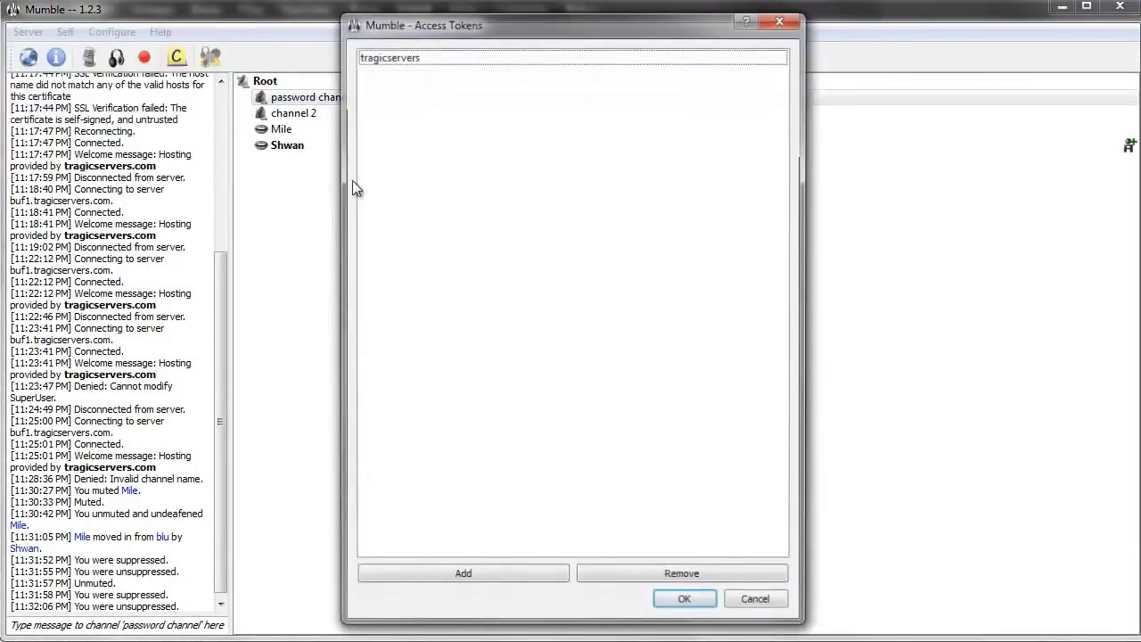
drag(436, 23, 345, 34)
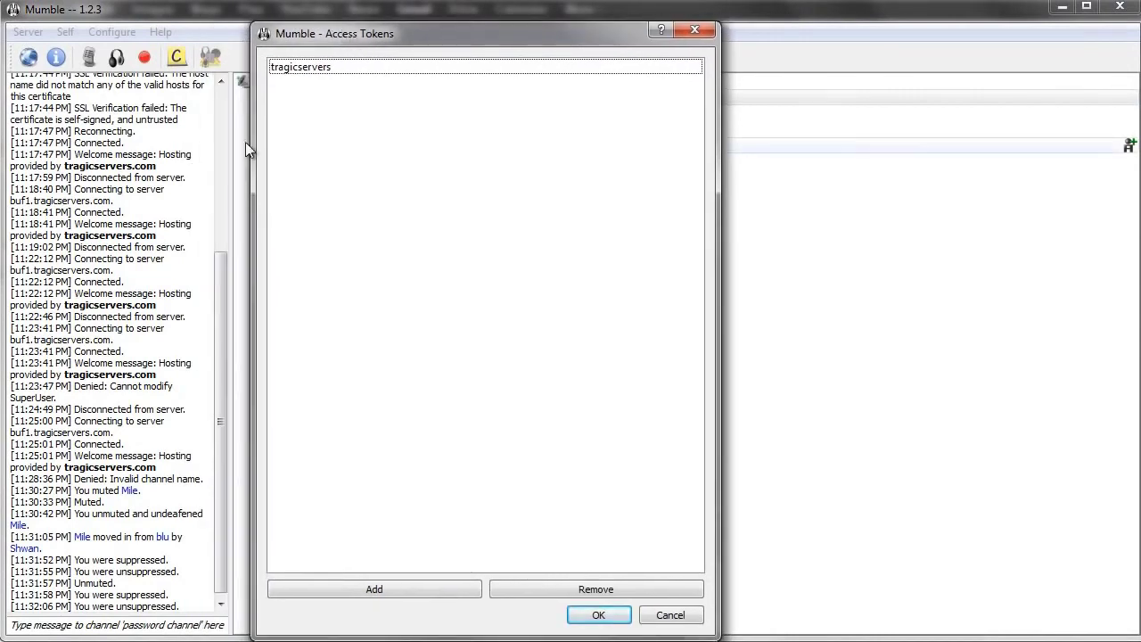
click(345, 75)
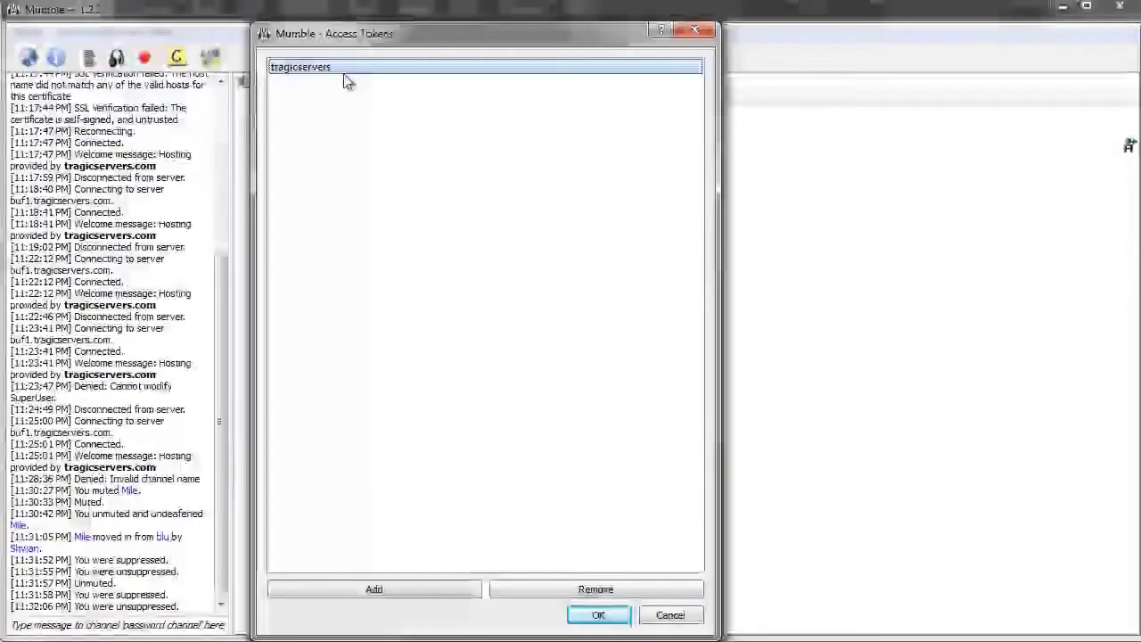
click(697, 34)
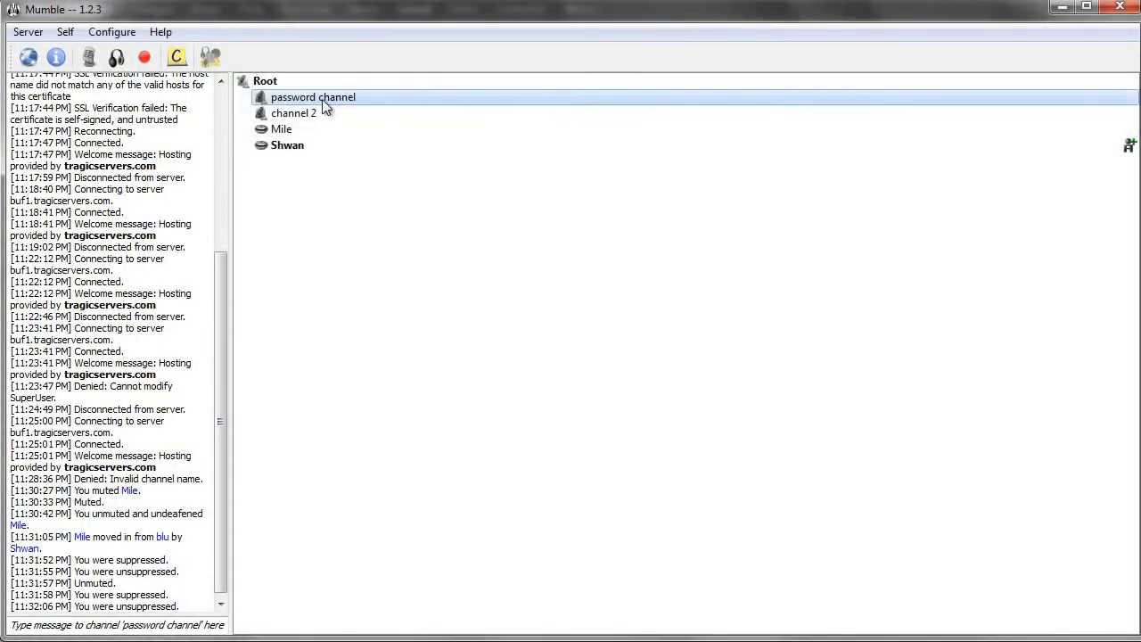
Step: Join password channel and look over Mile's actions and the server actions
double_click(365, 109)
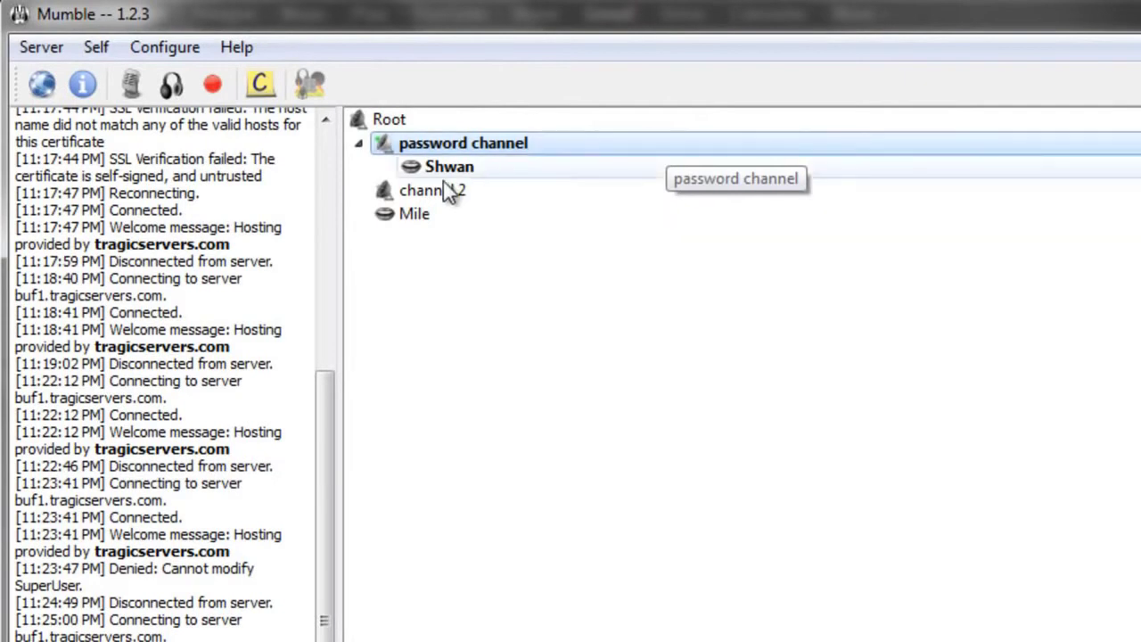
click(449, 213)
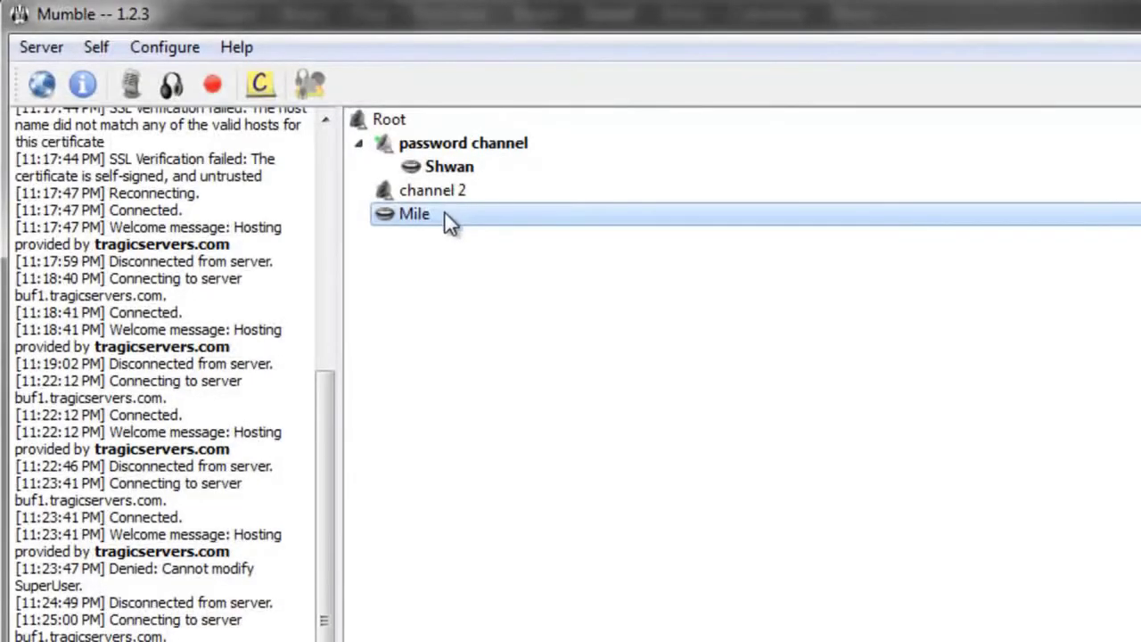
right_click(444, 212)
key(Escape)
click(39, 46)
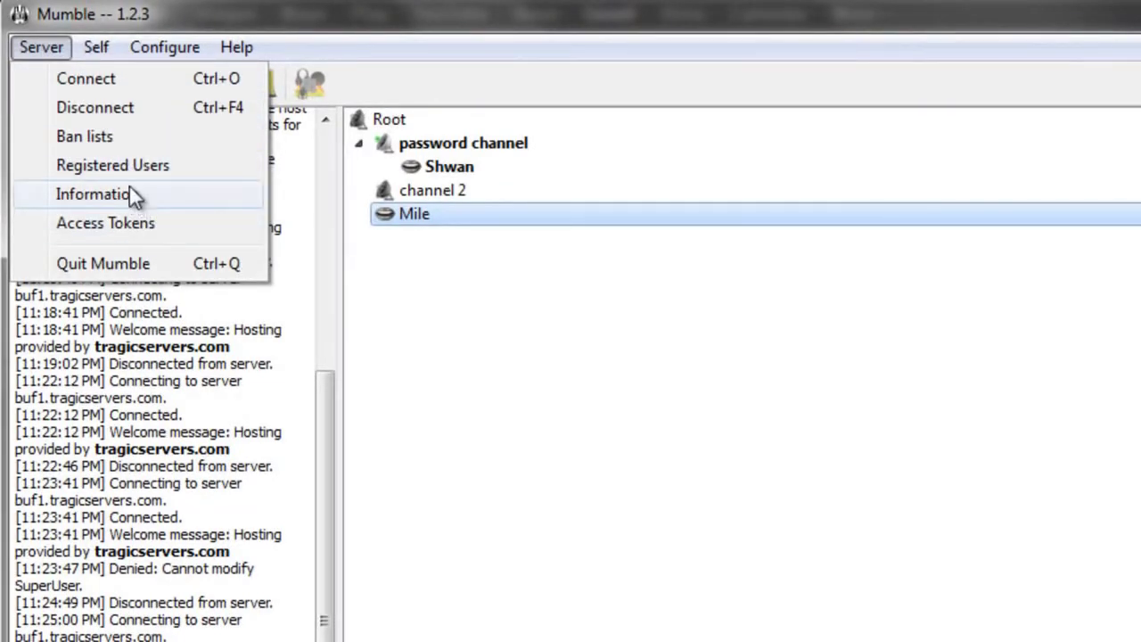
click(496, 195)
Step: Deafen Mile, then undeafen and unmute him again
click(496, 214)
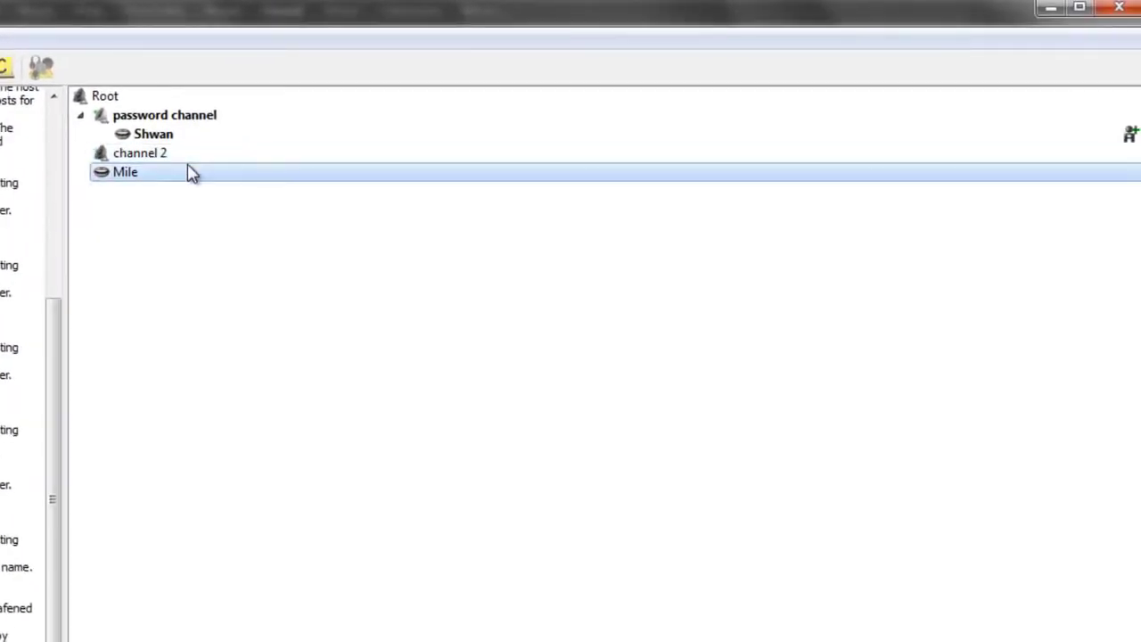
right_click(174, 173)
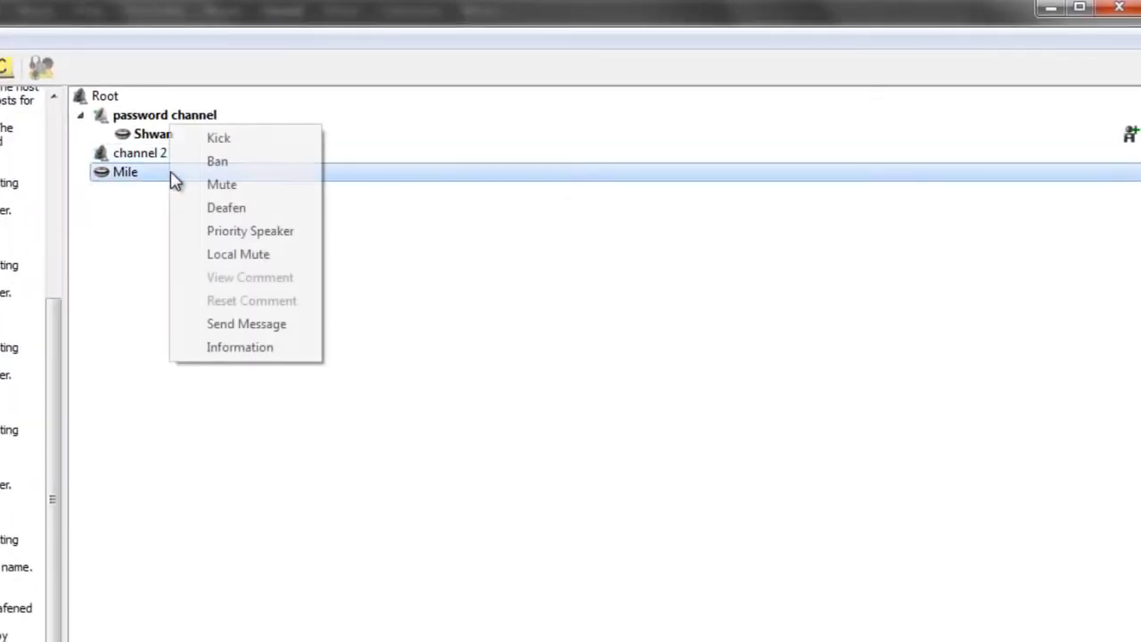
click(256, 211)
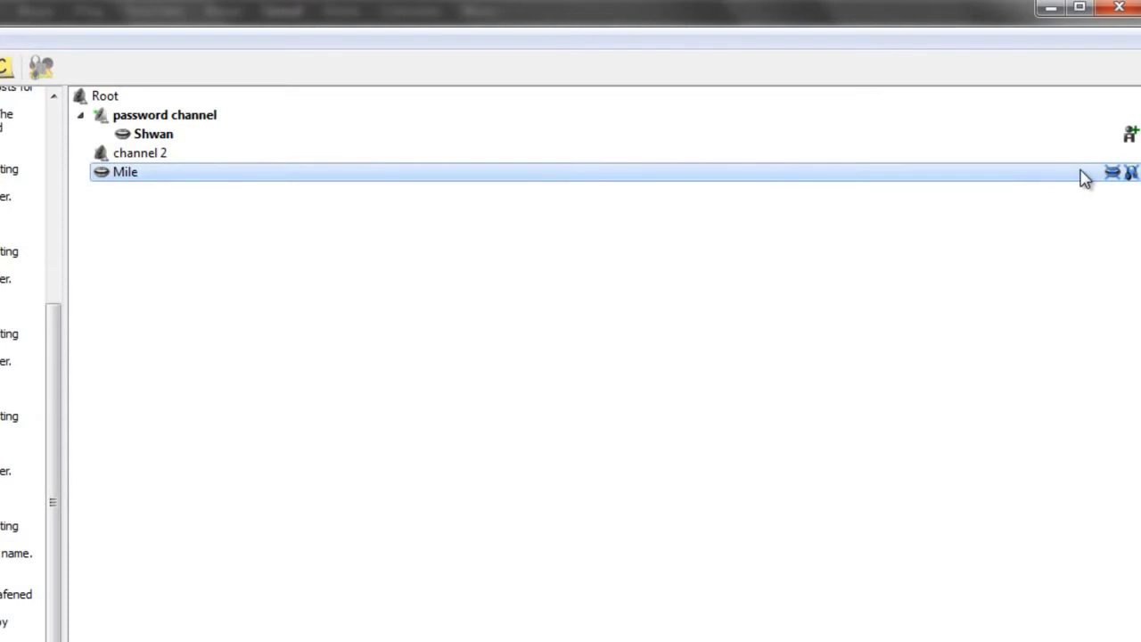
right_click(153, 176)
click(203, 211)
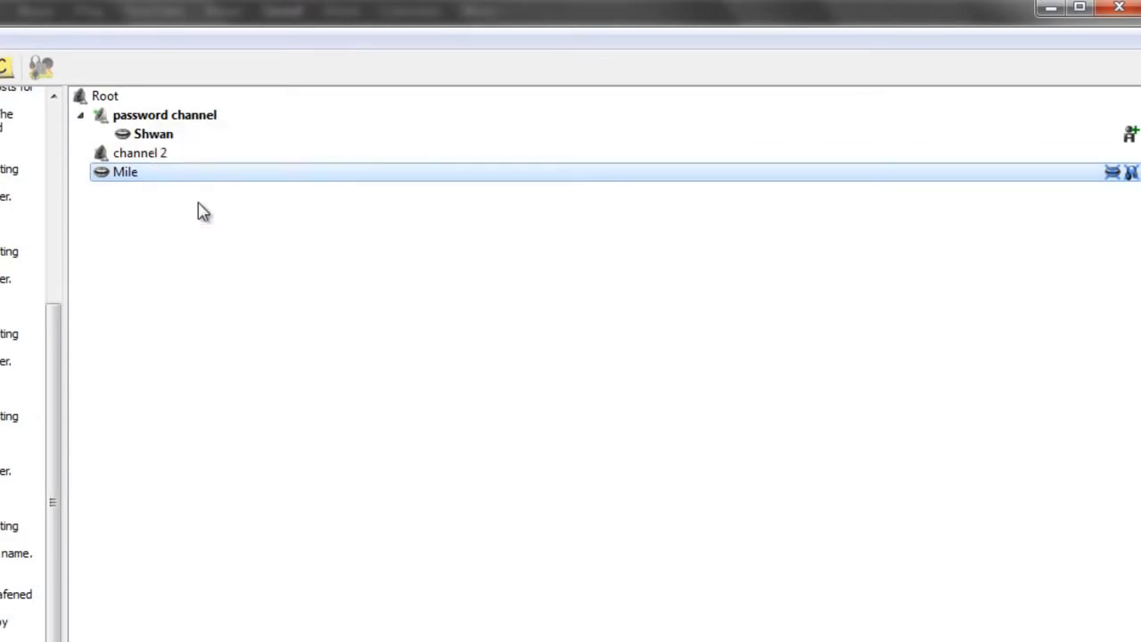
right_click(174, 183)
click(186, 187)
right_click(140, 181)
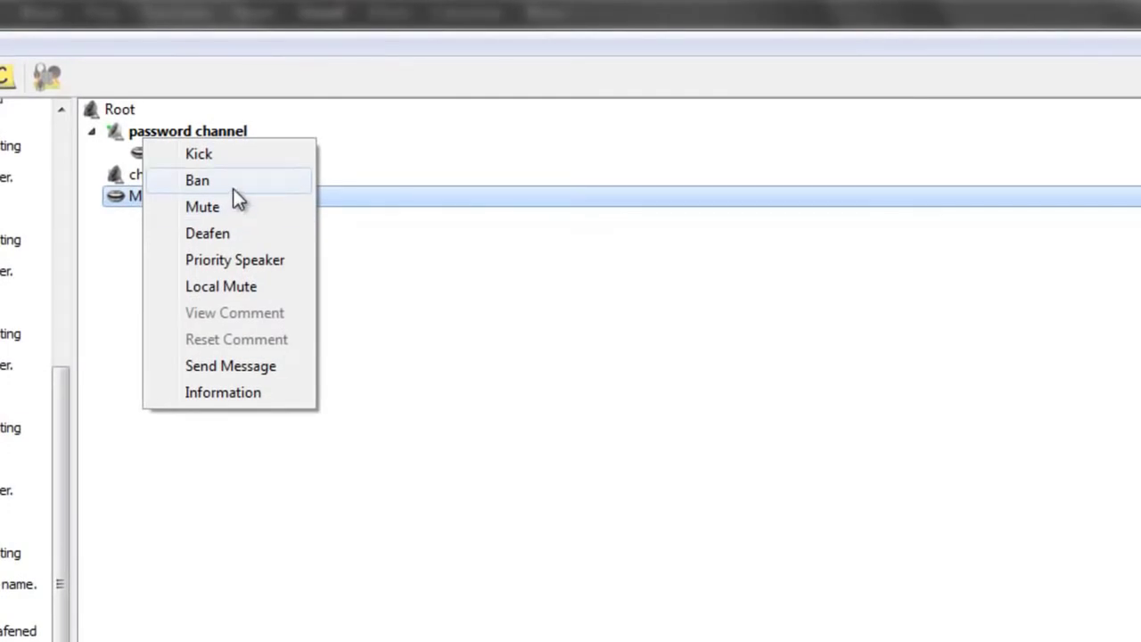
Step: Ban Mile with the reason 'because you are bad at tf2' and check the log
click(234, 183)
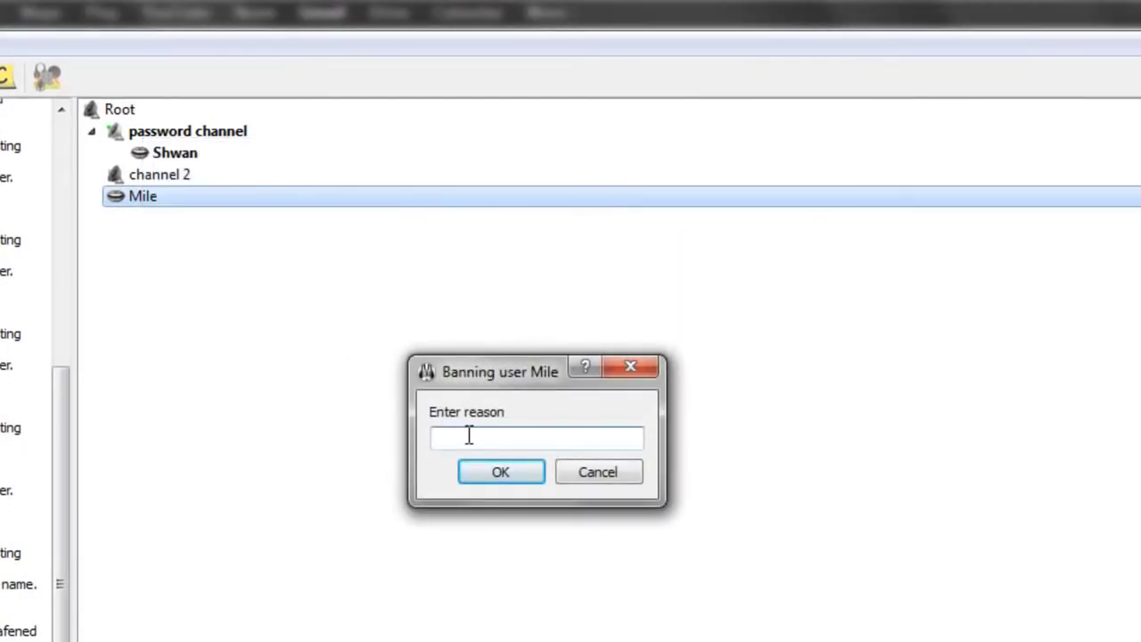
text(because you are bad at tf2)
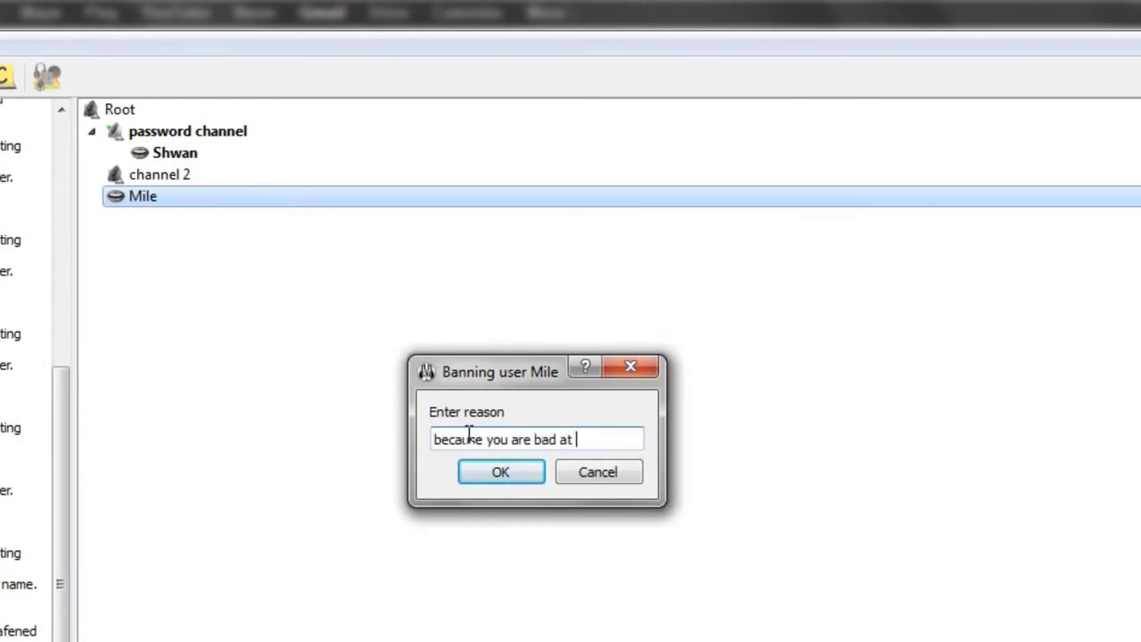
click(505, 473)
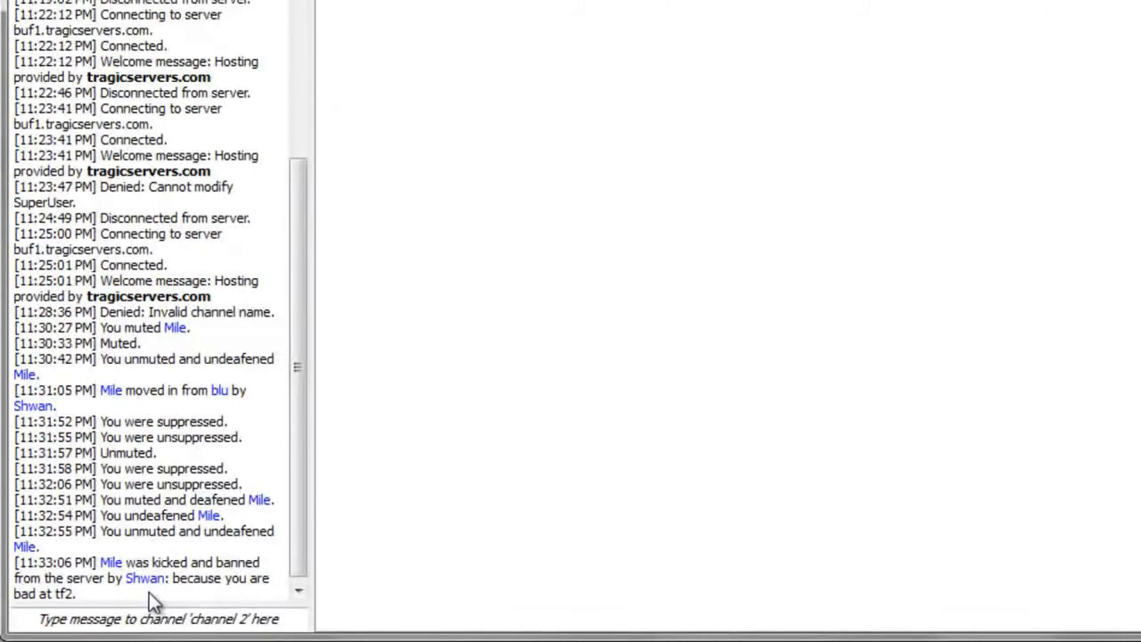
drag(153, 592, 220, 601)
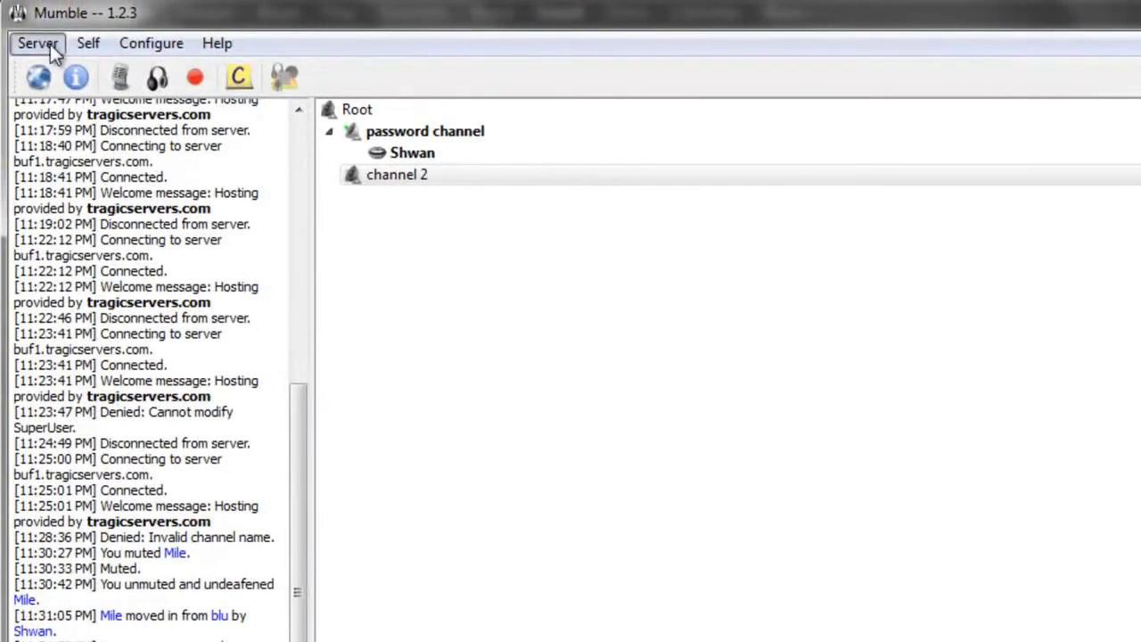
Step: Review Mile's ban entry and its reason in the server's ban list
click(50, 44)
click(89, 121)
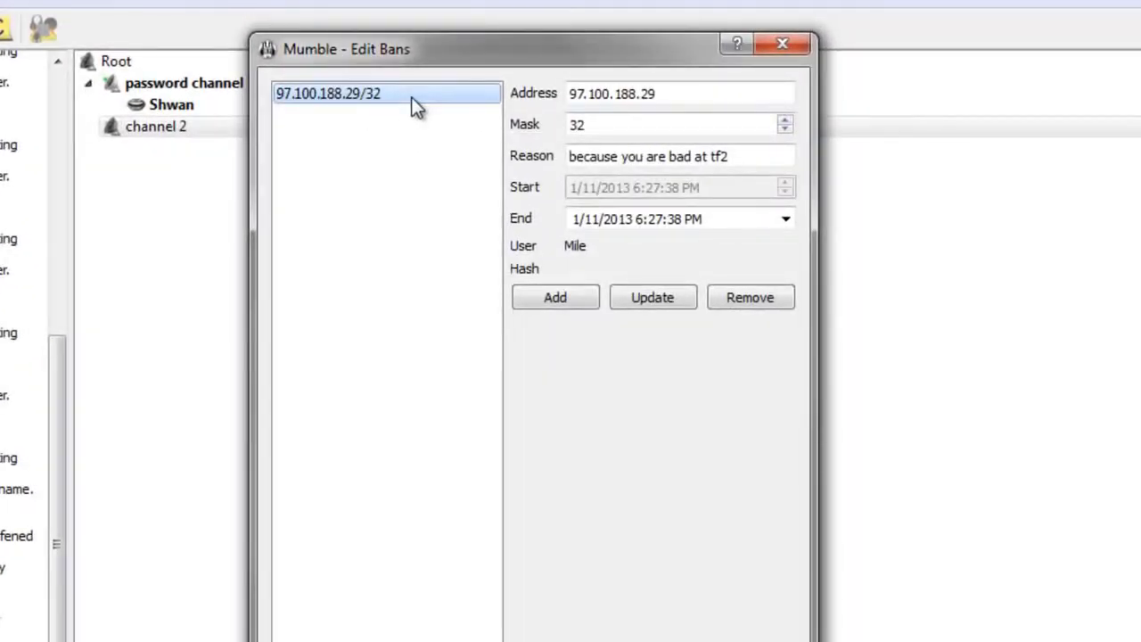
click(622, 156)
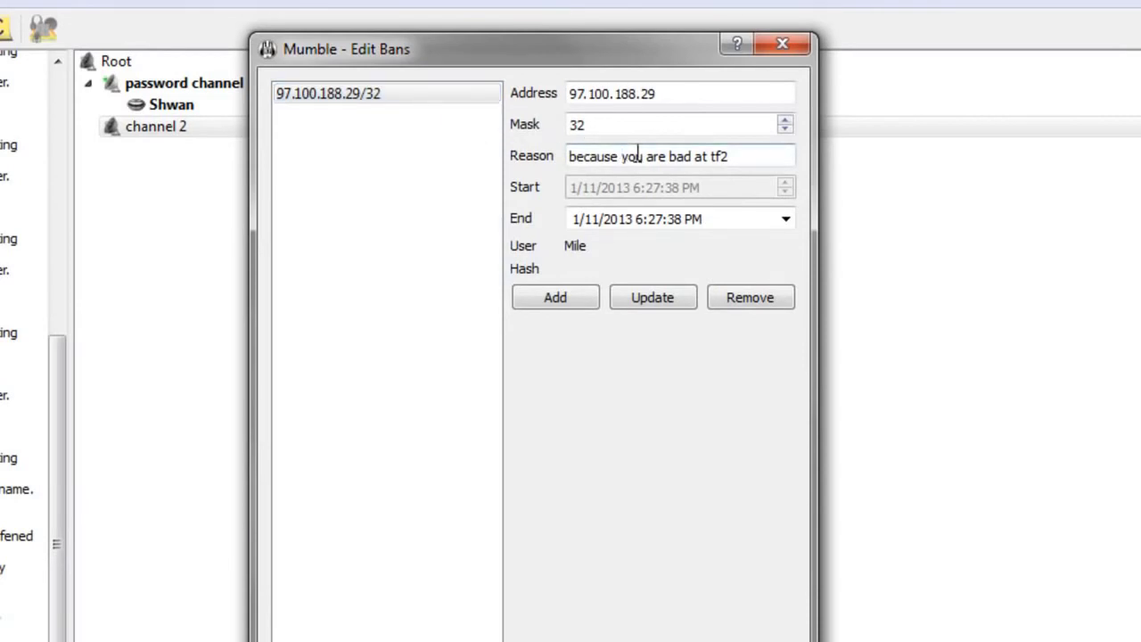
click(376, 96)
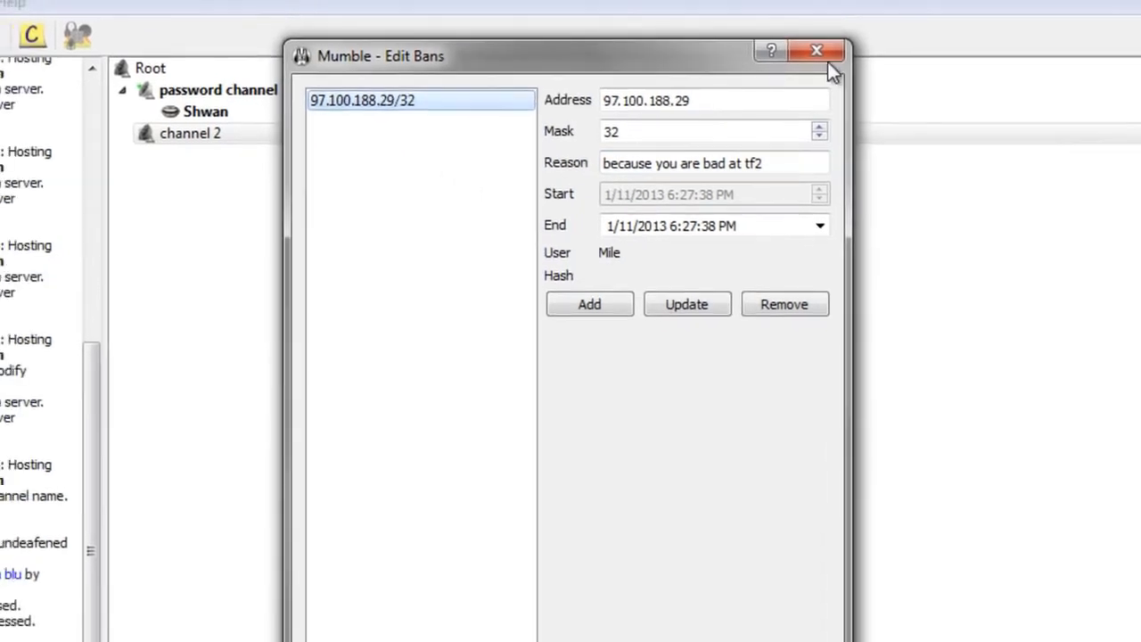
click(783, 43)
Step: Remove Mile's ban entry from the ban list and apply the change
click(18, 39)
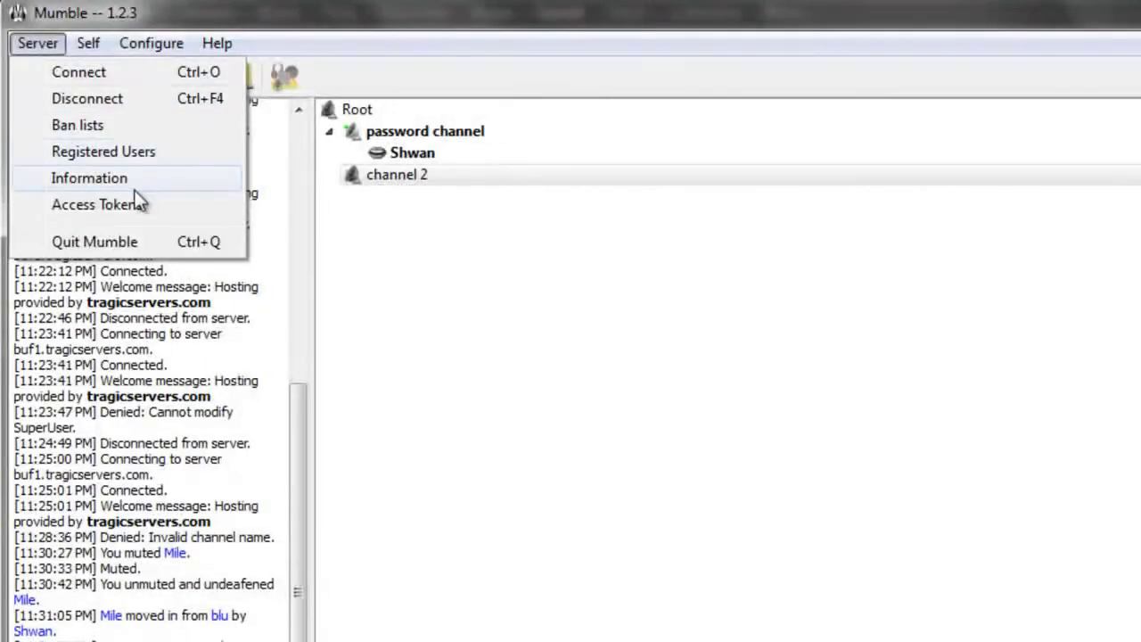
click(119, 126)
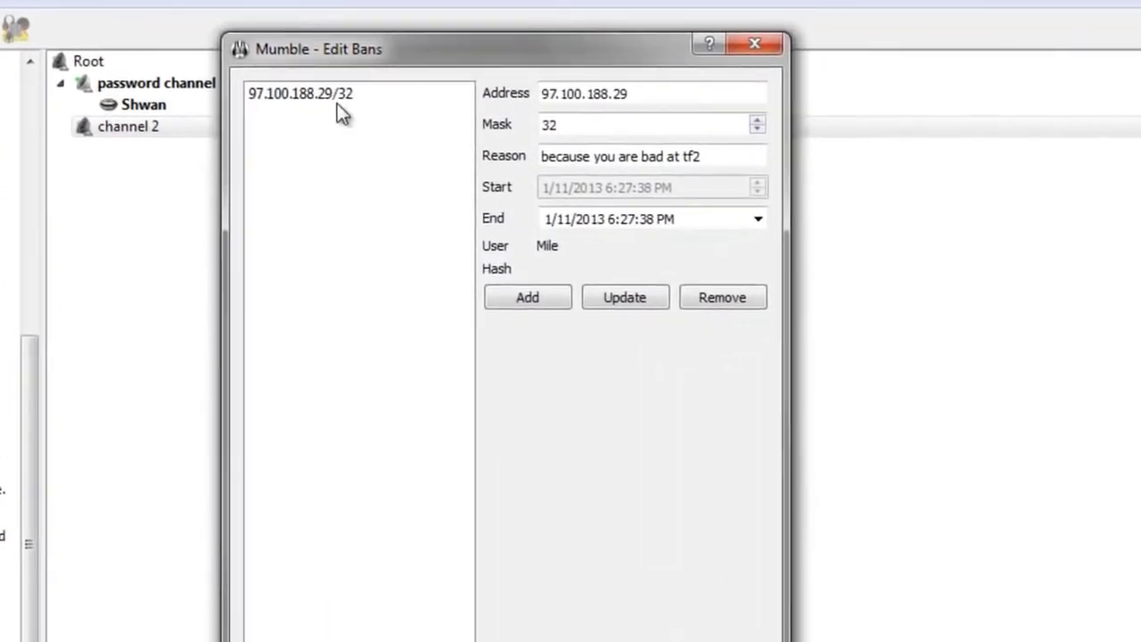
click(607, 148)
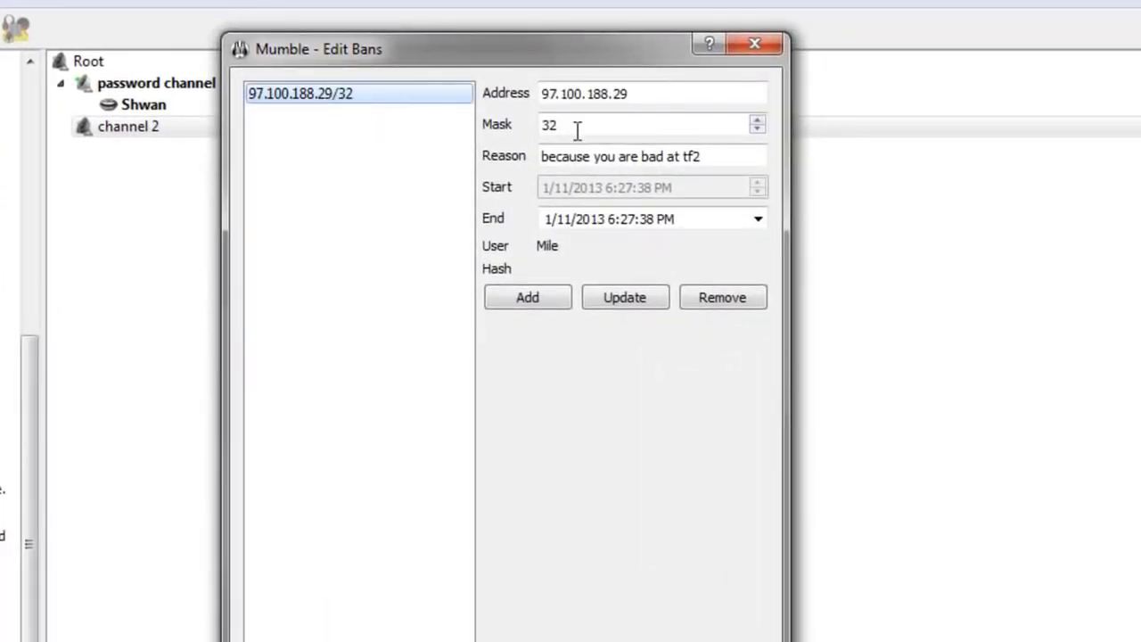
click(722, 297)
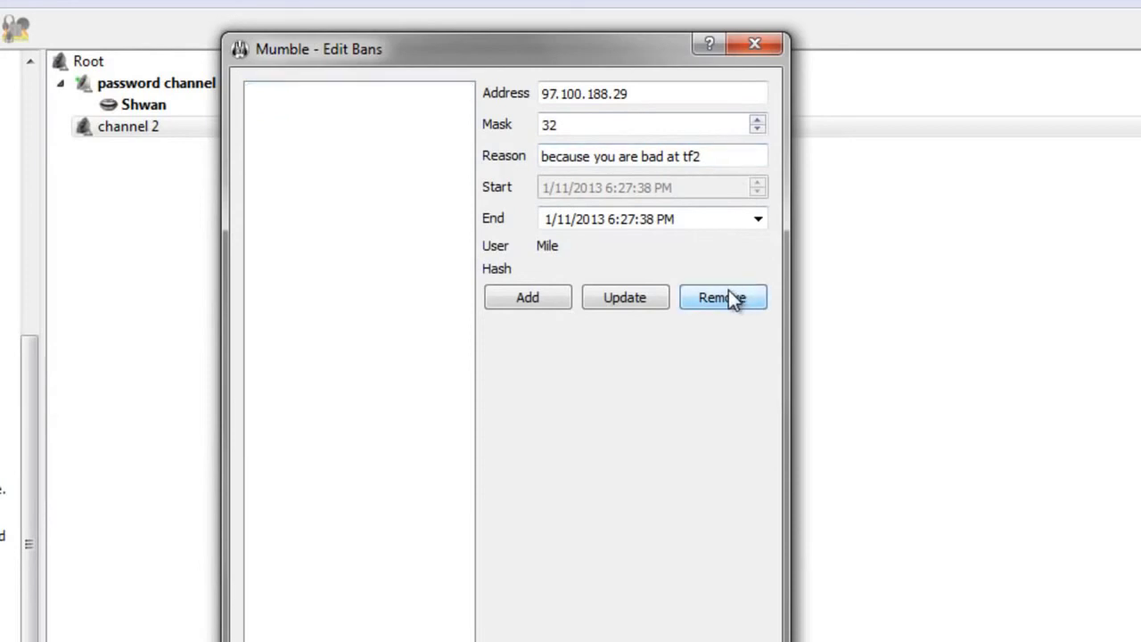
key(Return)
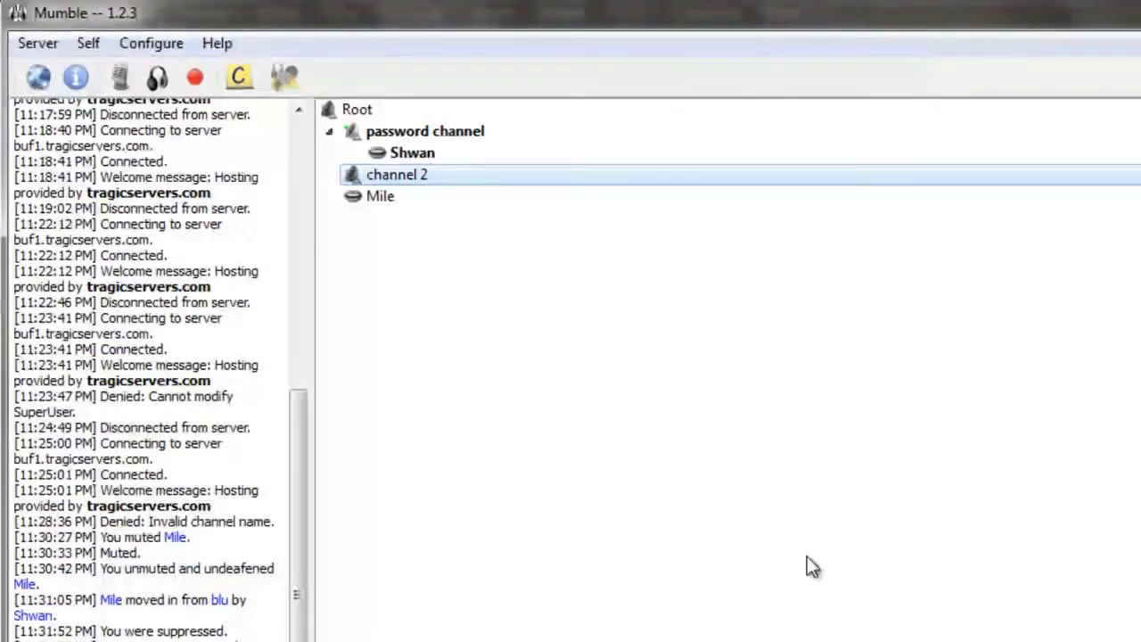
click(407, 194)
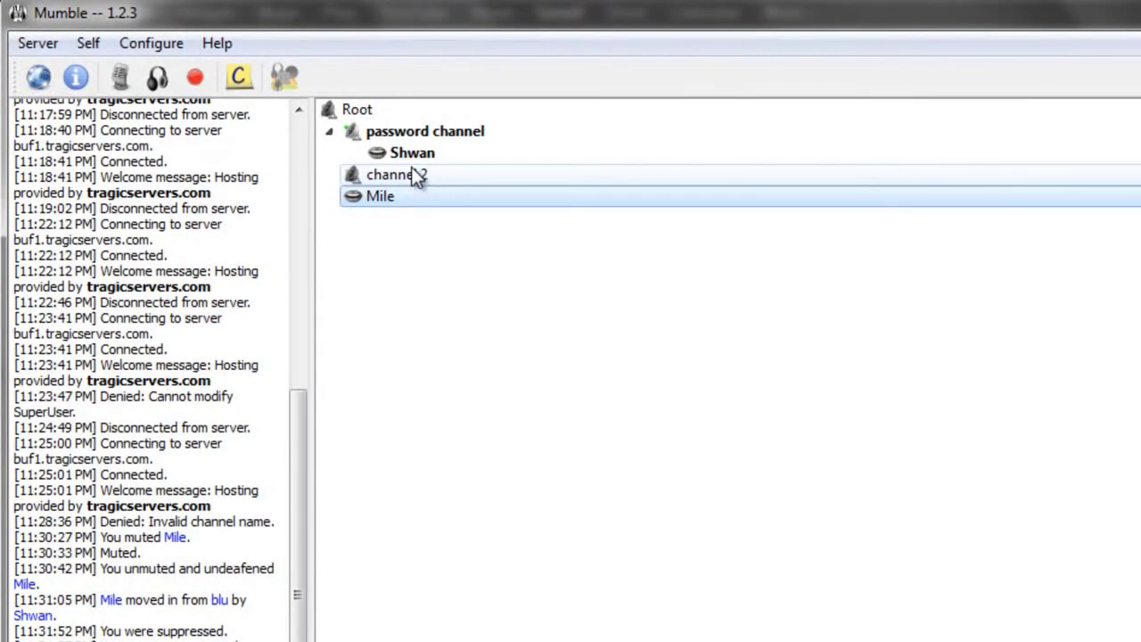
click(416, 175)
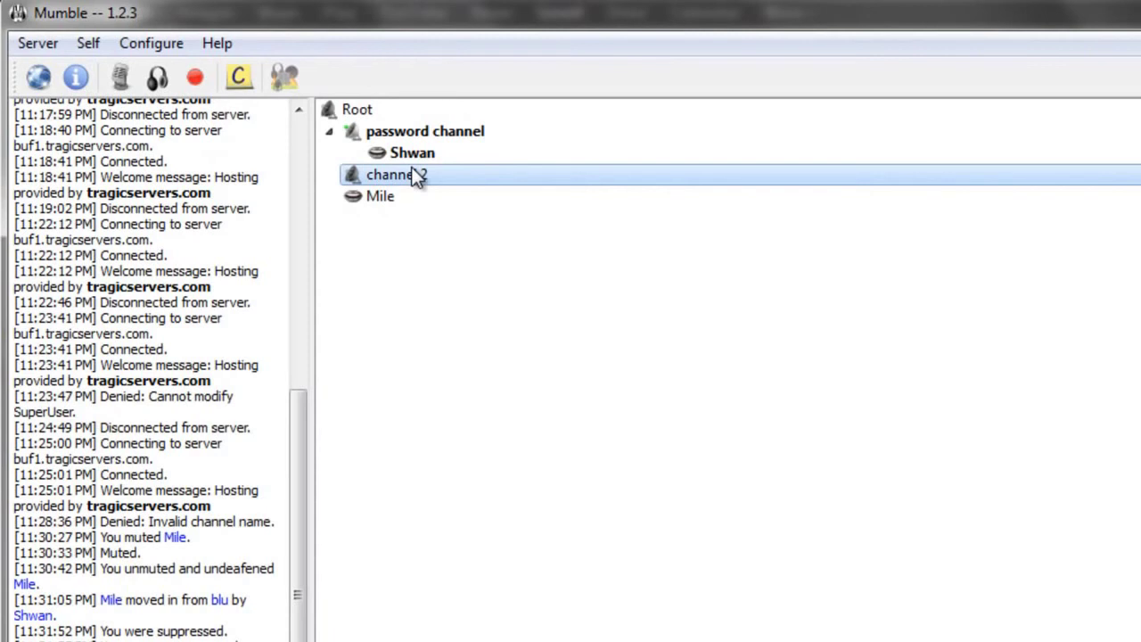